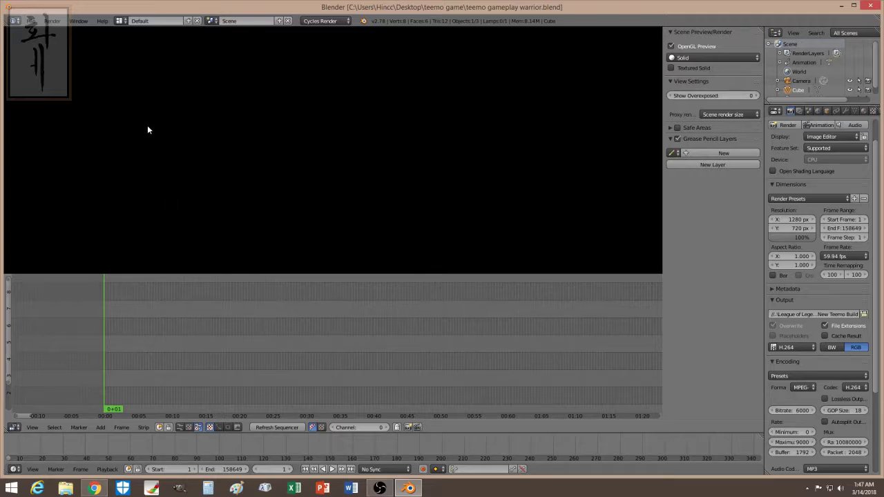
- Switch to the Motion Tracking workspace and open Desktop\1\Laptop Greenscreen.mp4 in the clip editor
left_click(121, 20)
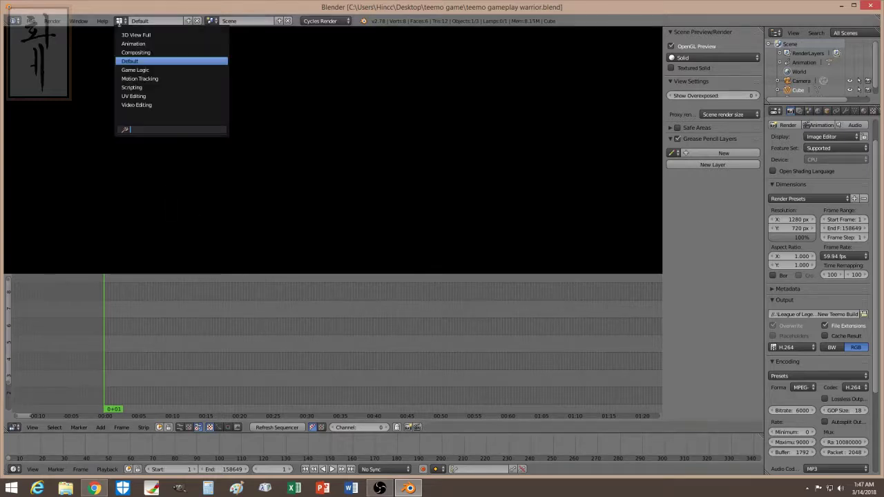
left_click(138, 79)
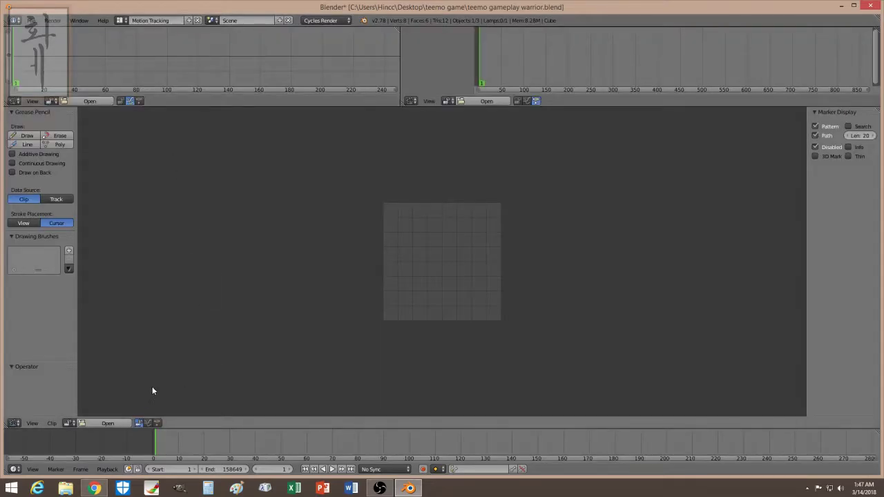
left_click(108, 423)
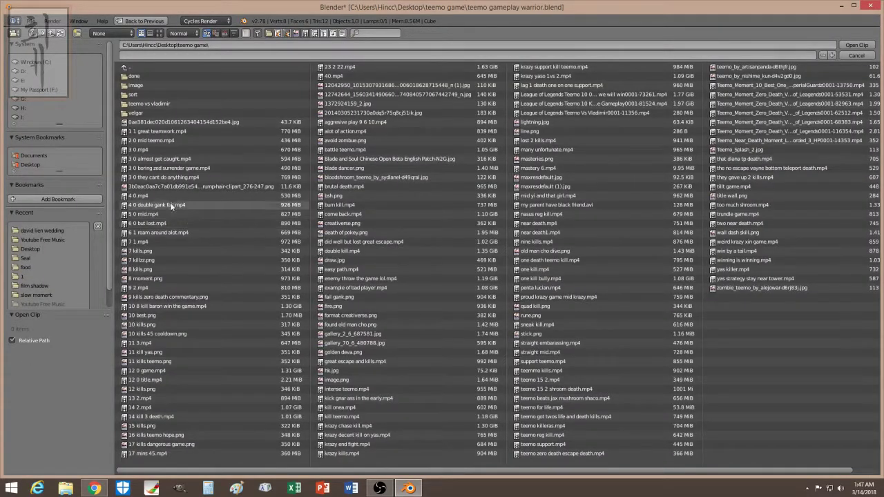
left_click(31, 165)
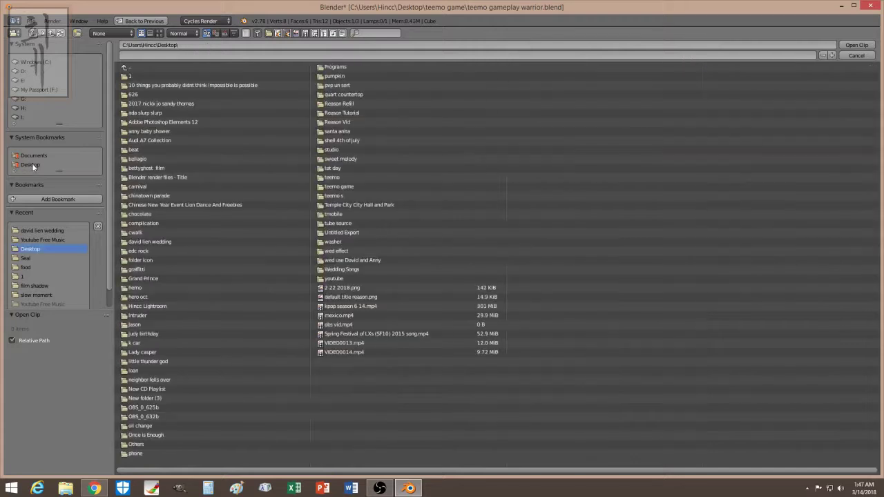
left_click(136, 76)
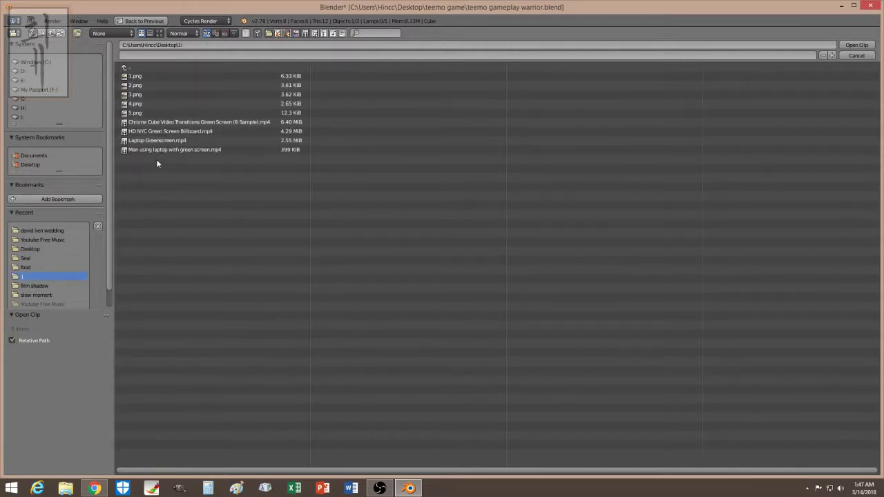
left_click(156, 140)
left_click(856, 44)
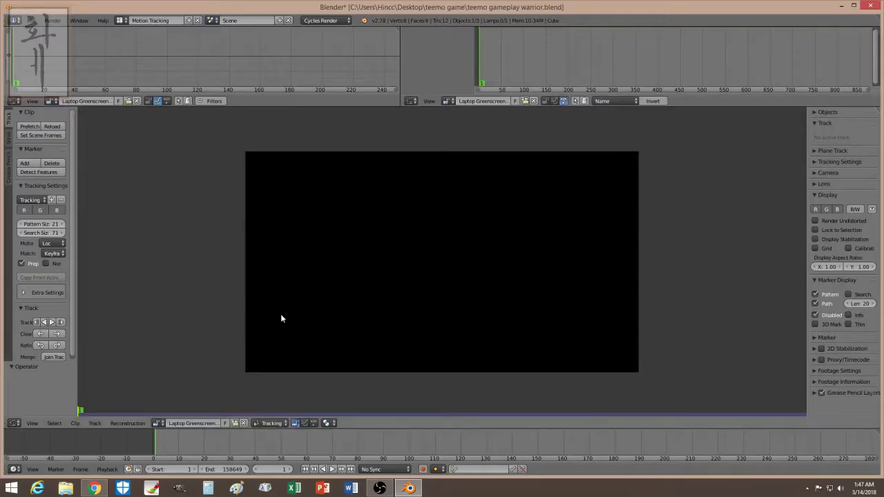
- Scrub the laptop footage between frames 14 and 40, then settle on frame 32
left_click(193, 444)
left_click_drag(194, 444, 248, 442)
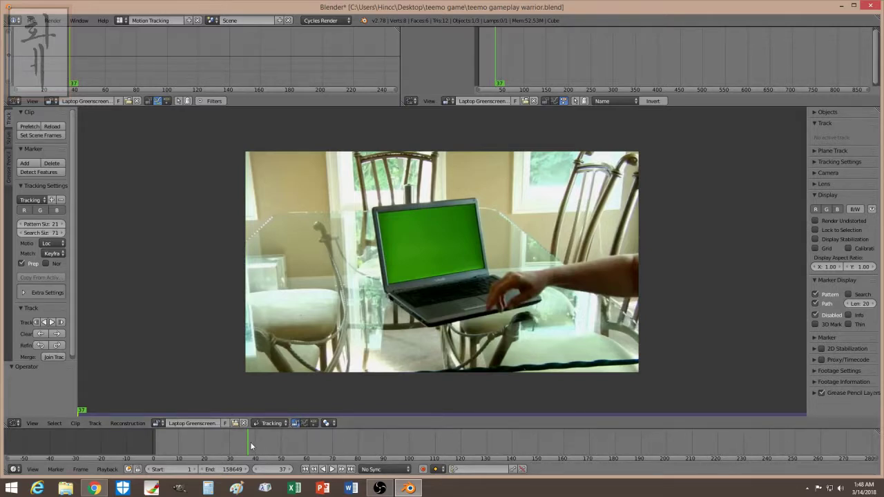
left_click_drag(251, 447, 255, 447)
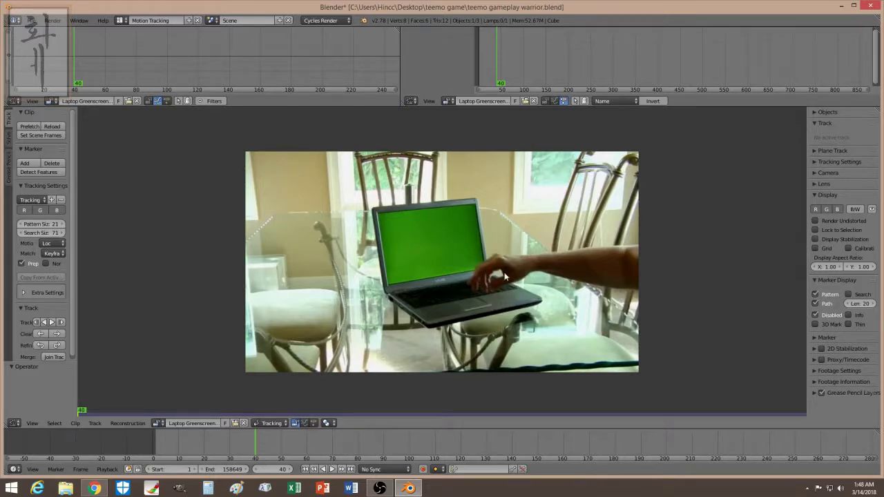
scroll(511, 295, "up", 3)
scroll(508, 288, "down", 1)
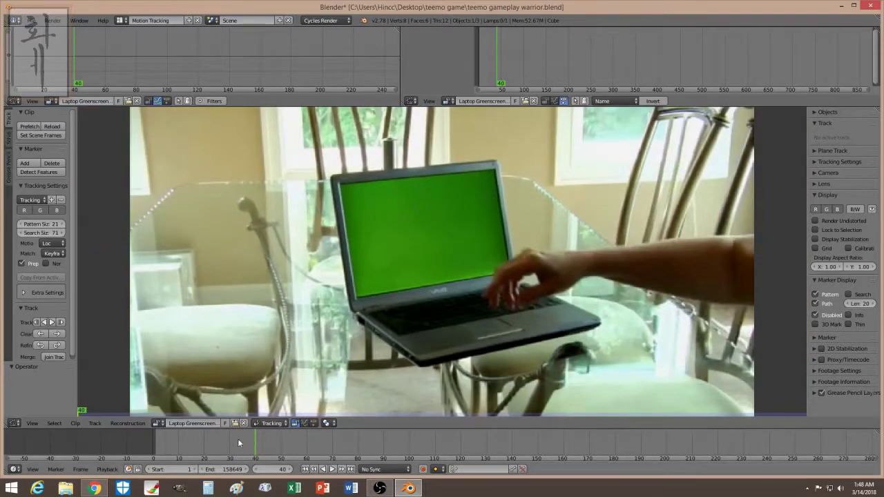
mouse_move(238, 439)
left_mouse_down()
mouse_move(224, 438)
mouse_move(234, 439)
left_mouse_up()
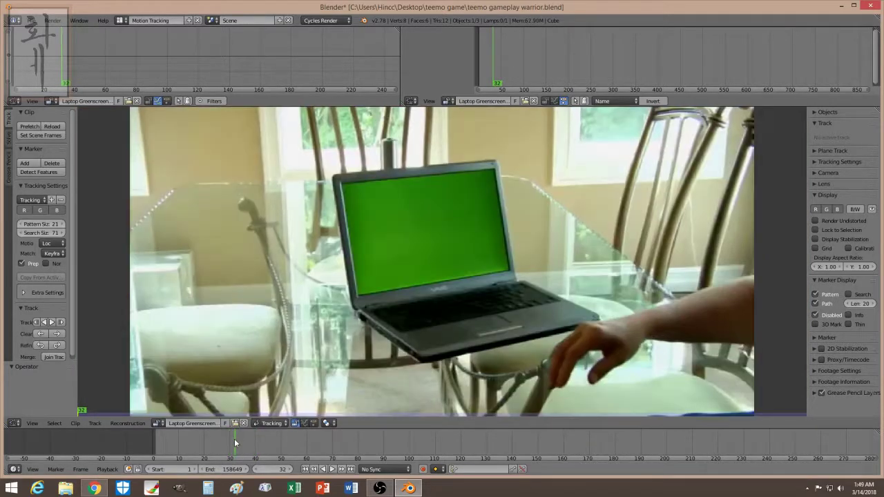
- Set the scene start frame to 32 and scrub ahead to find the end point
left_click(181, 468)
type("32")
key("Return")
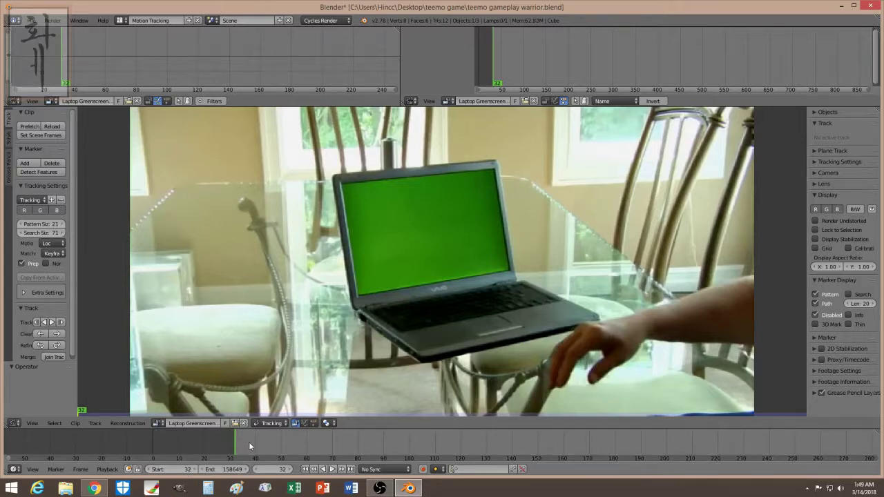
left_click_drag(248, 442, 508, 441)
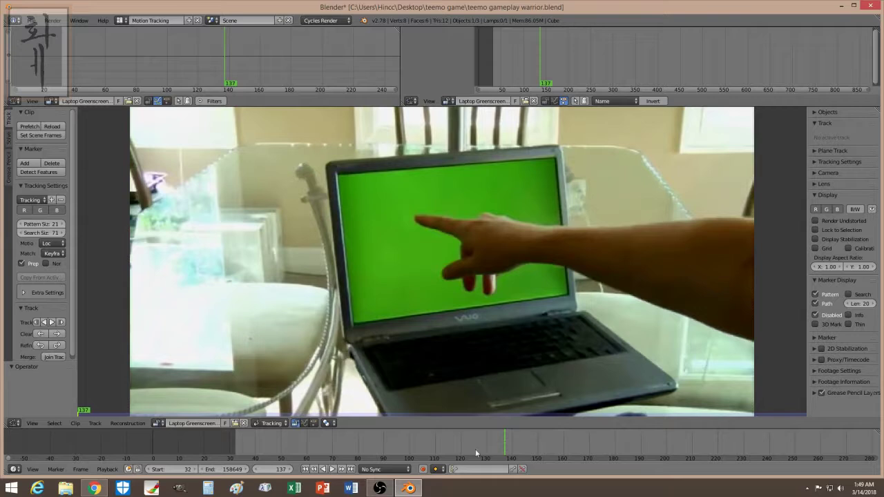
- Set the scene end frame to 137 and return to start frame 32
left_click(220, 469)
type("137")
key("Return")
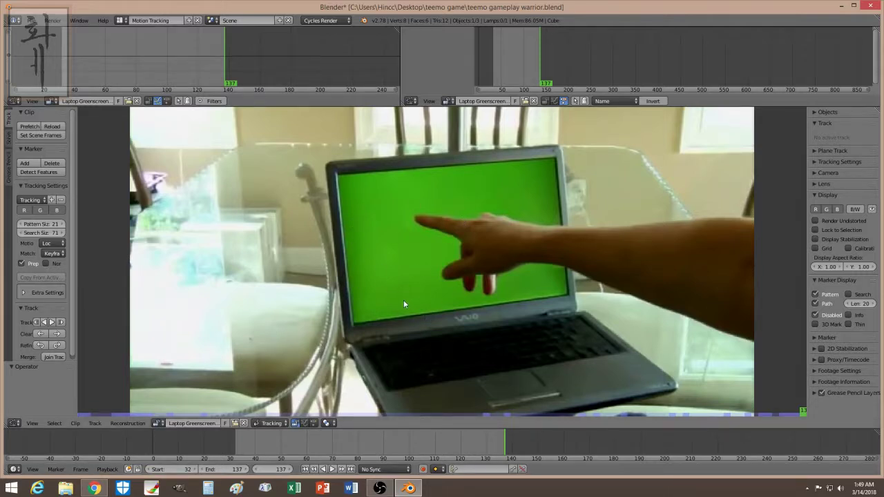
left_click(249, 442)
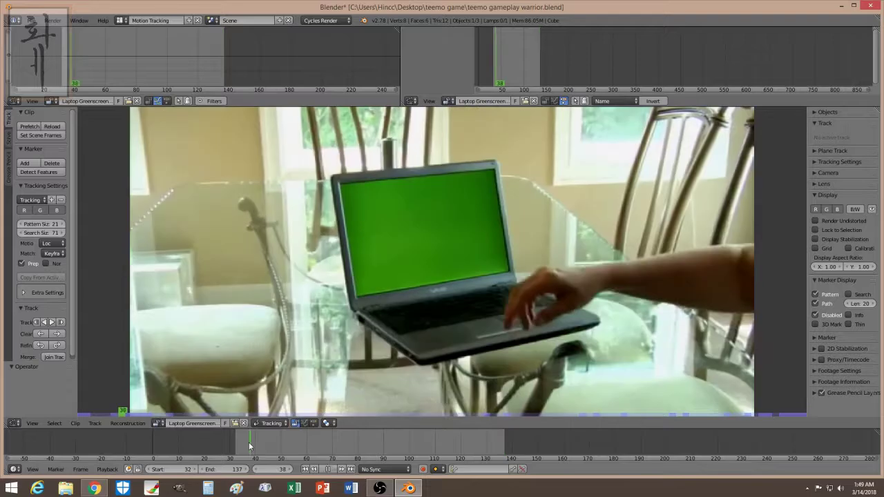
left_click(306, 470)
scroll(319, 314, "down", 2)
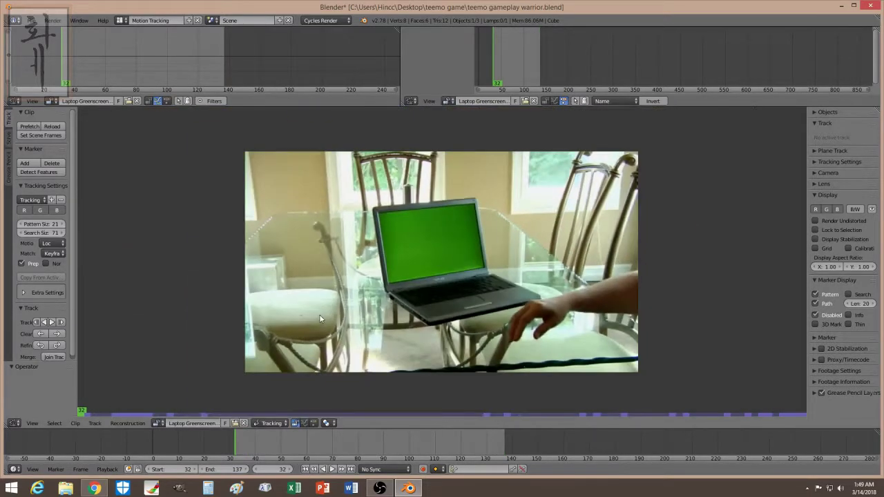
scroll(319, 314, "up", 2)
- Read the Laptop entry on the Hollywood Camera Work tracking-plates page, then return to Blender
left_click(94, 435)
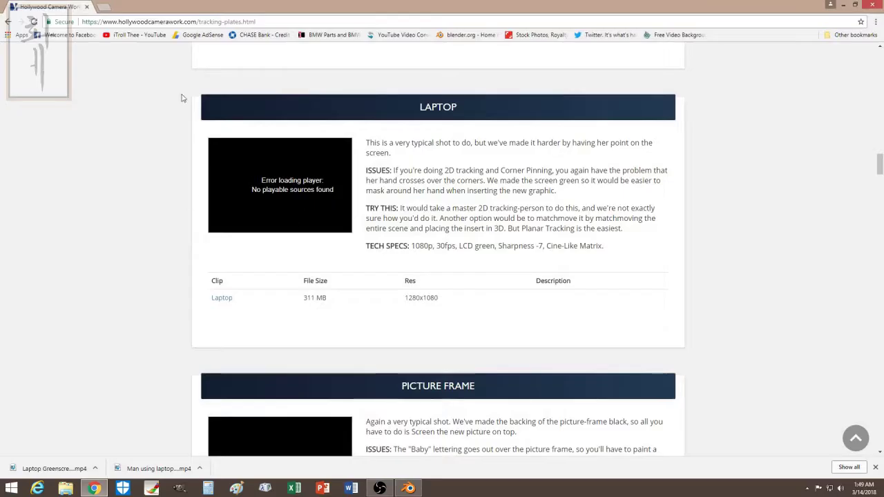
left_click(143, 72)
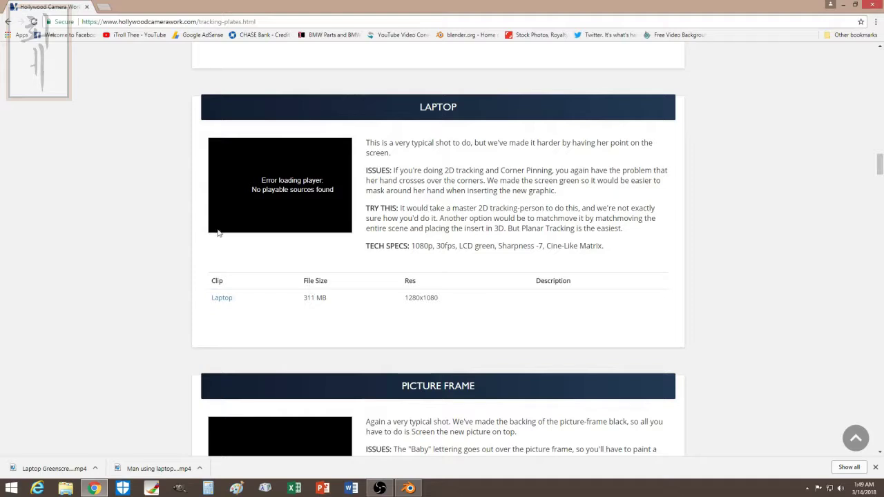
left_click(408, 487)
scroll(280, 246, "up", 2)
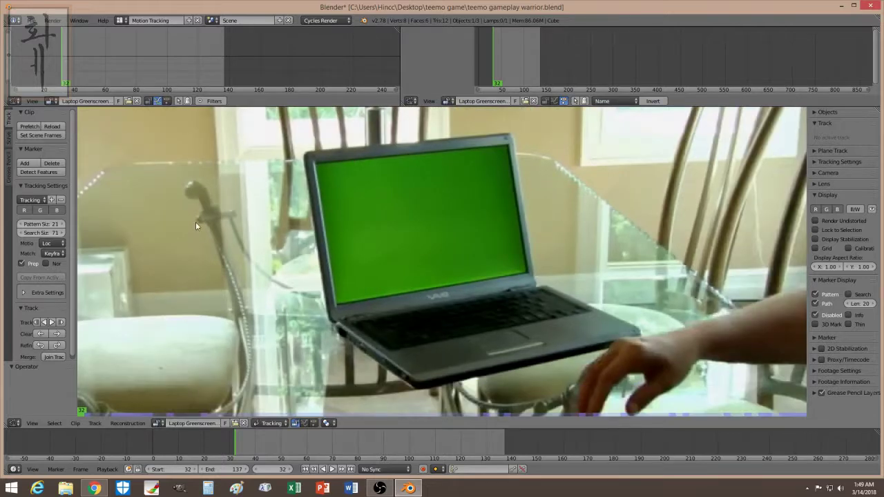
- Prefetch the clip frames and set the tracking Match mode to Previous
left_click(32, 126)
scroll(71, 149, "down", 1)
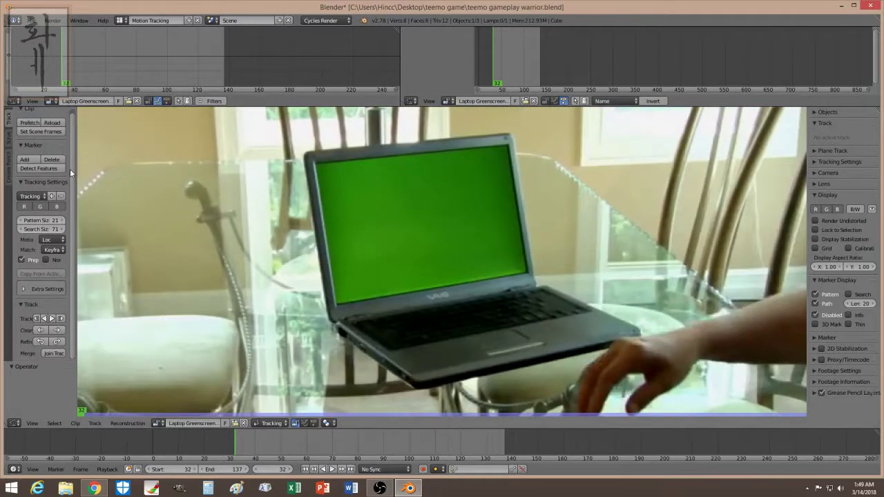
left_click(59, 249)
left_click(81, 255)
- Set tracking Pattern Size 35 and Search Size 85, then begin adding a marker
scroll(72, 238, "up", 1)
scroll(73, 239, "up", 1)
left_click(55, 224)
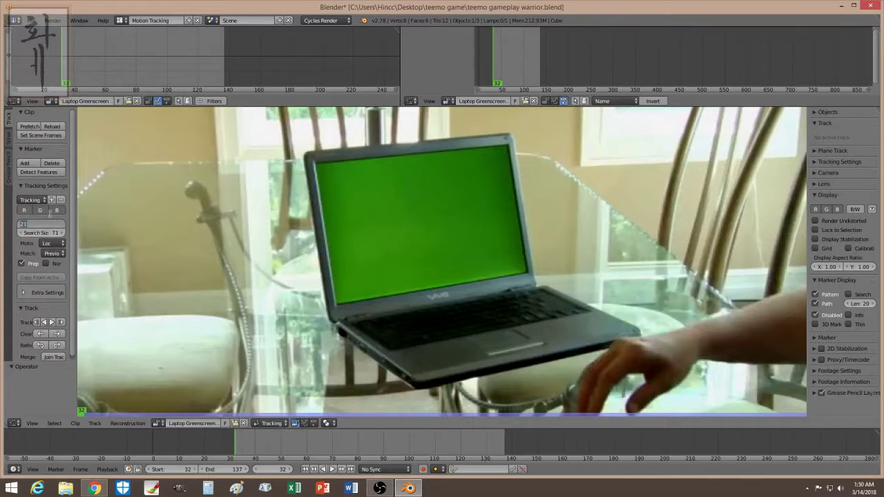
type("35")
key("Tab")
type("85")
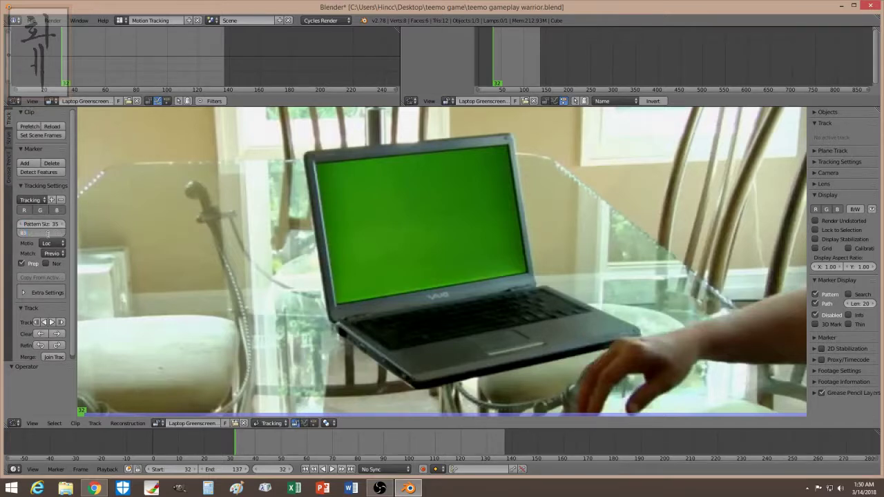
key("Return")
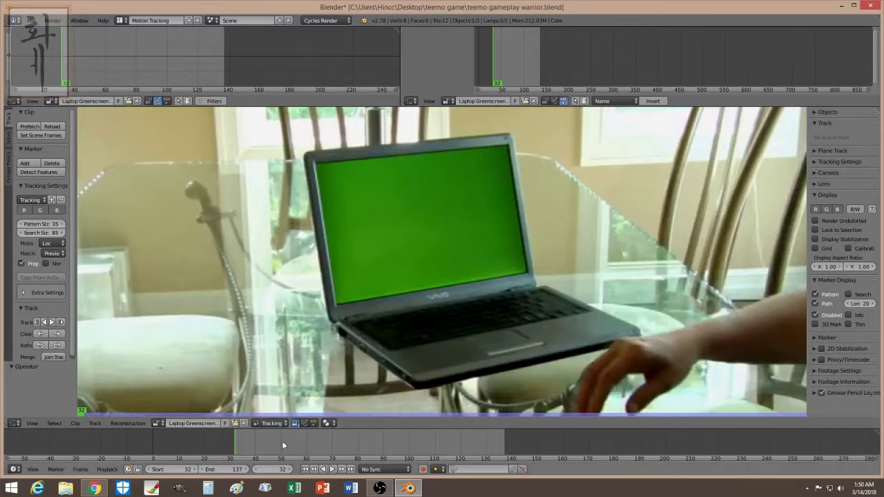
scroll(73, 331, "down", 1)
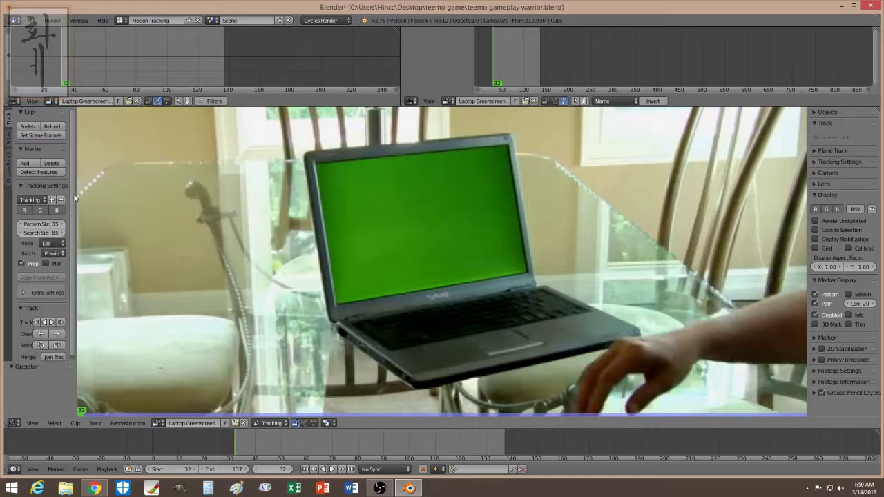
left_click(26, 158)
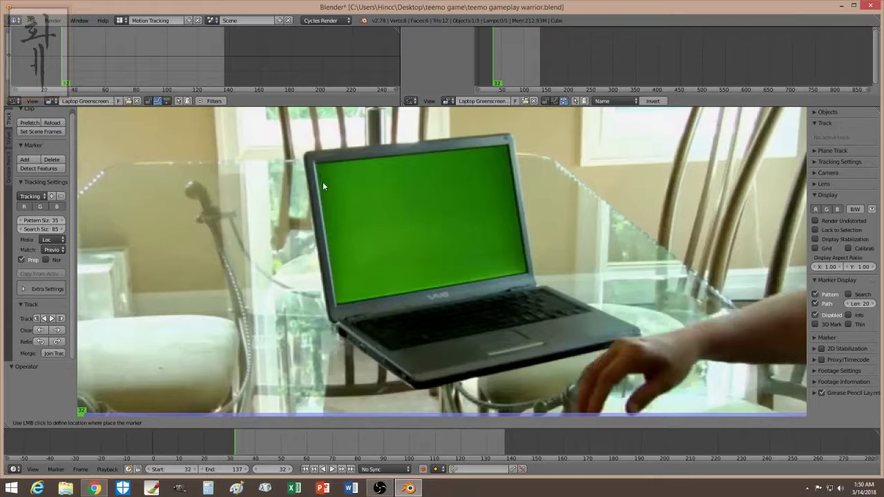
- Replace a misplaced marker with one on the laptop screen's top-left corner
scroll(323, 182, "up", 4)
scroll(249, 173, "down", 1)
left_click(242, 169)
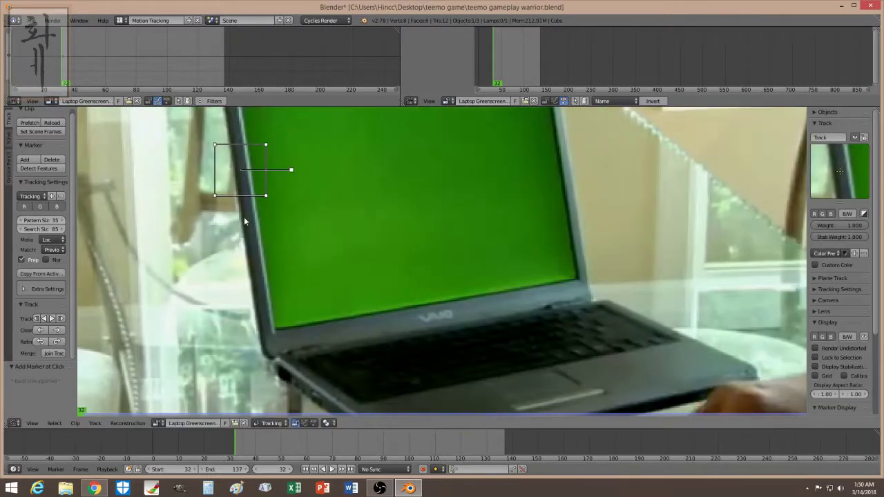
key("x")
left_click(241, 192)
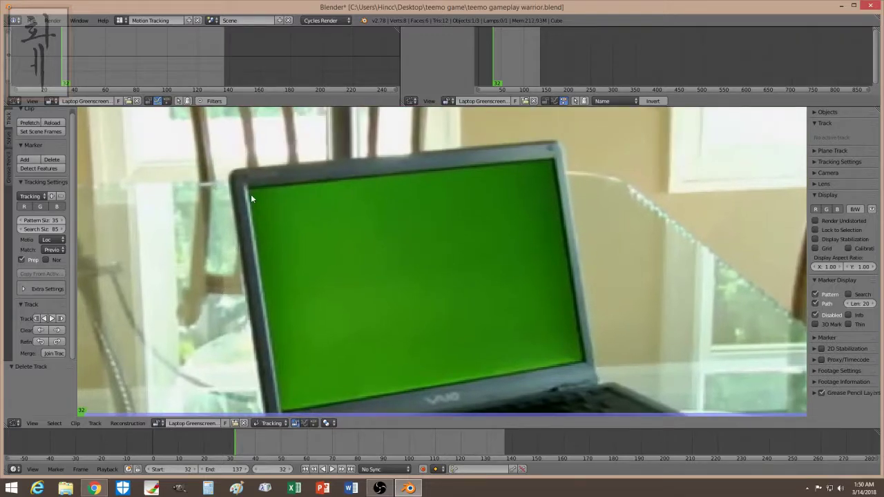
scroll(251, 194, "up", 3)
middle_click_drag(199, 190, 362, 258)
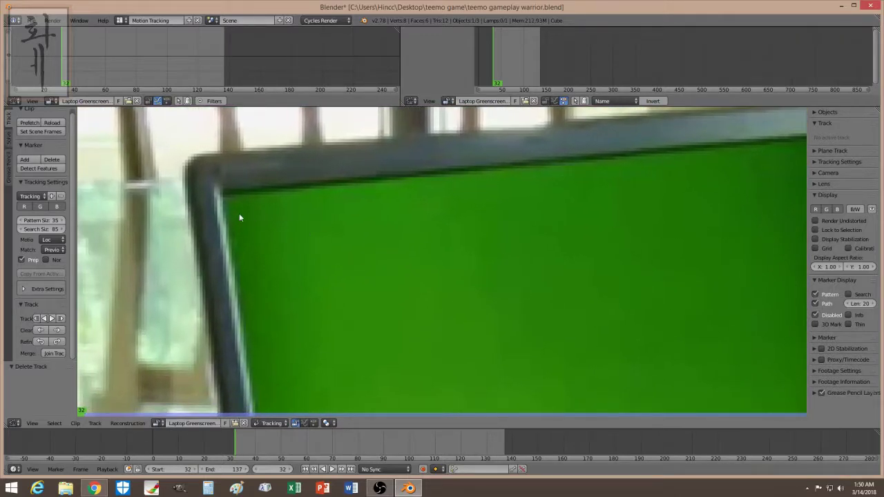
scroll(239, 216, "down", 1)
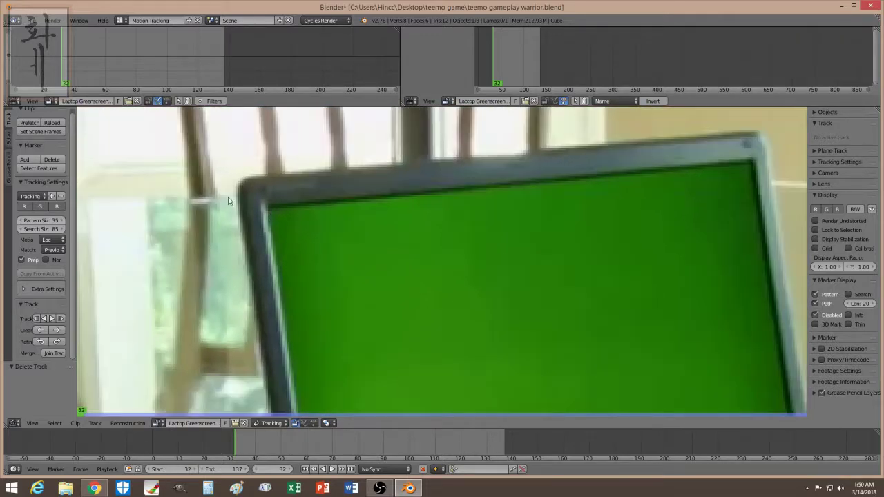
left_click(268, 209, "ctrl")
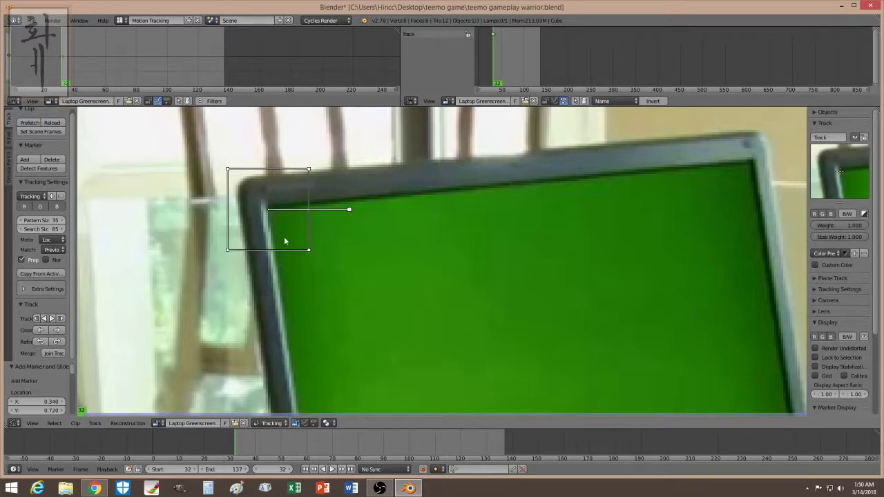
- Track the top-left marker forward to frame 137 and return to frame 32
scroll(280, 290, "down", 5)
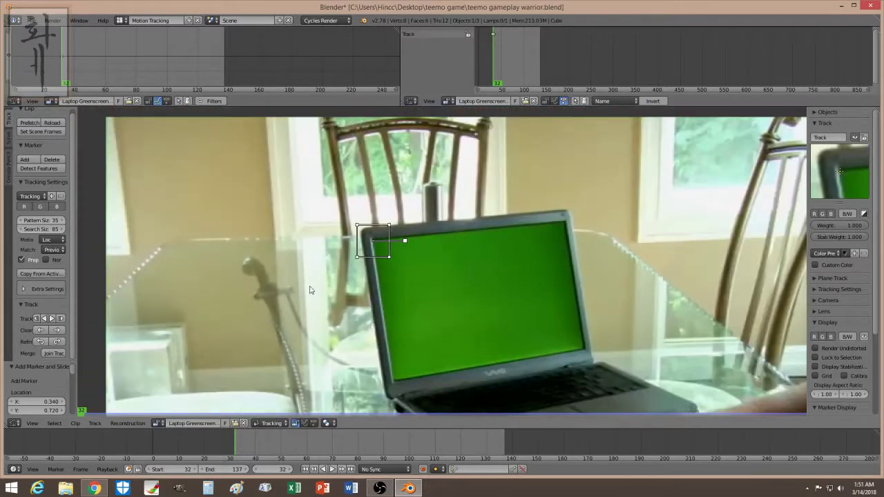
left_click(51, 318)
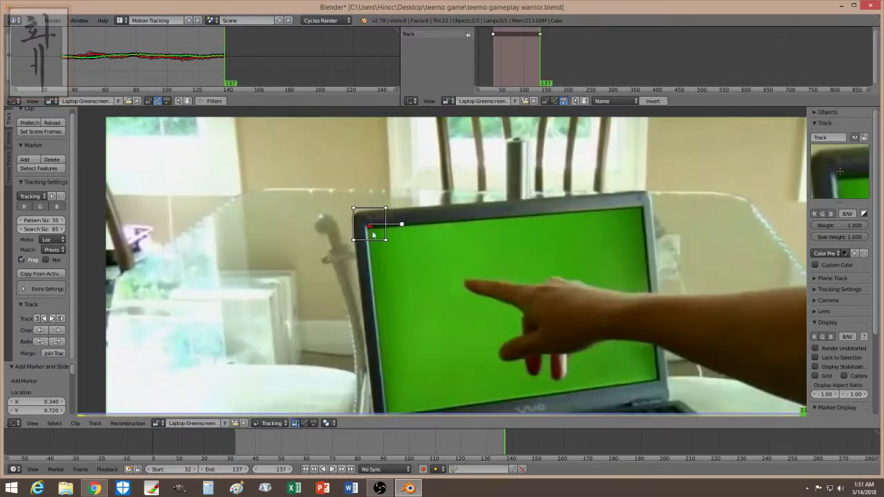
scroll(372, 236, "up", 5)
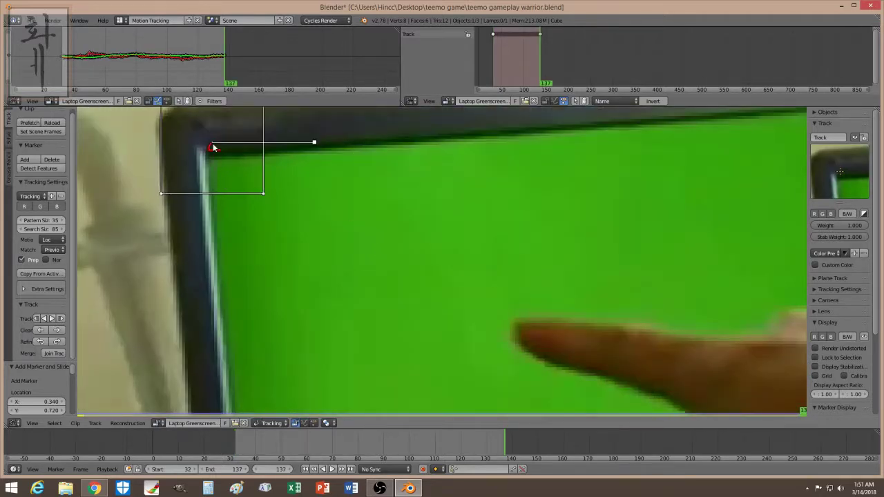
scroll(215, 169, "down", 4)
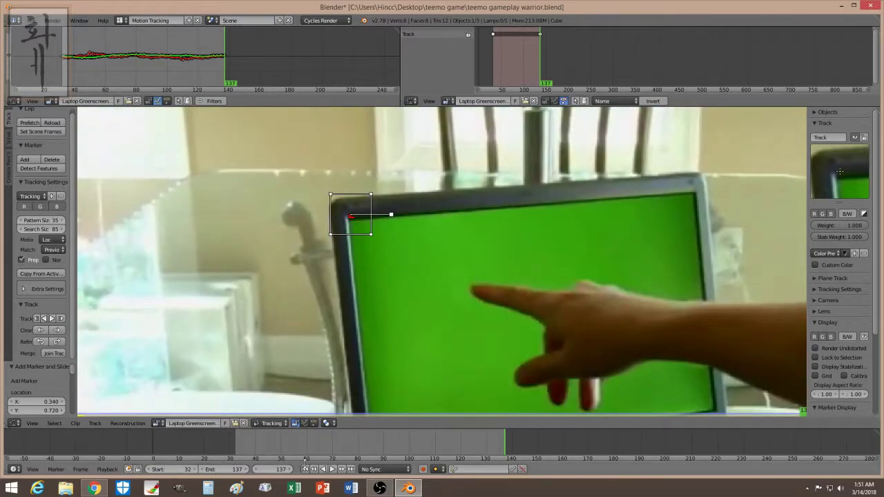
left_click(304, 469)
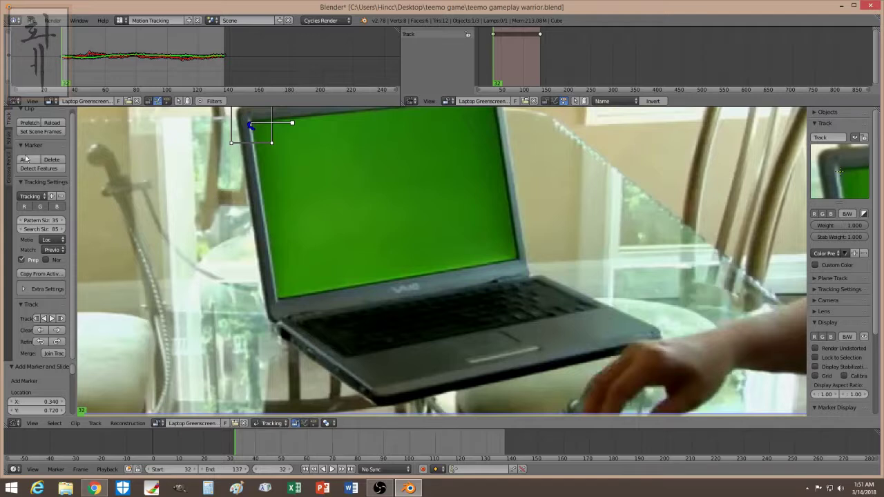
left_click(25, 159)
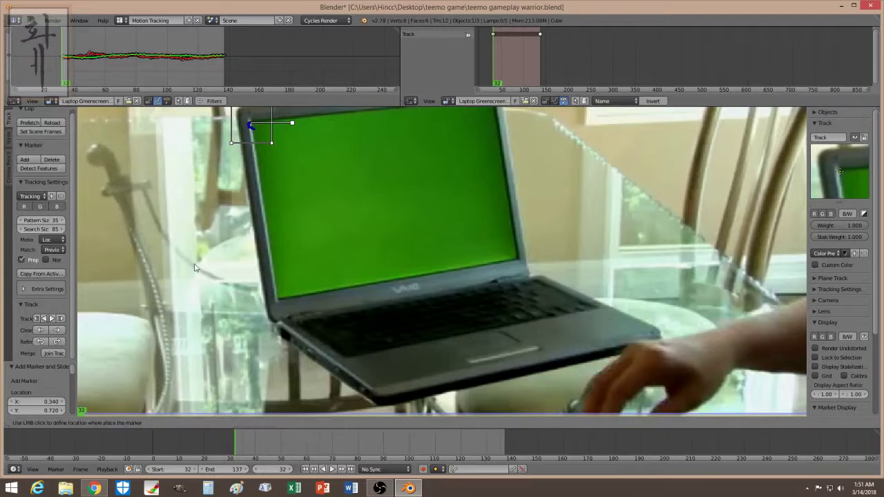
- Add markers on the lower-left, top-right and lower-right screen corners and track them forward to 137
left_click(277, 297)
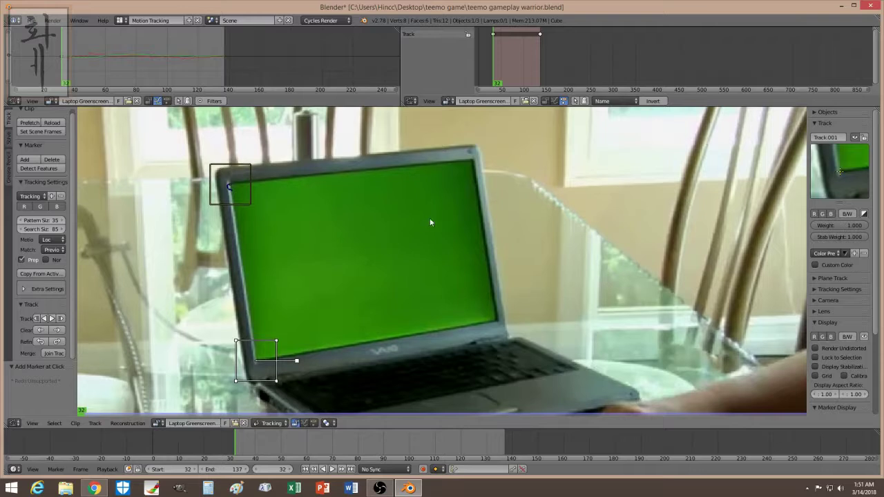
left_click(472, 159, "ctrl")
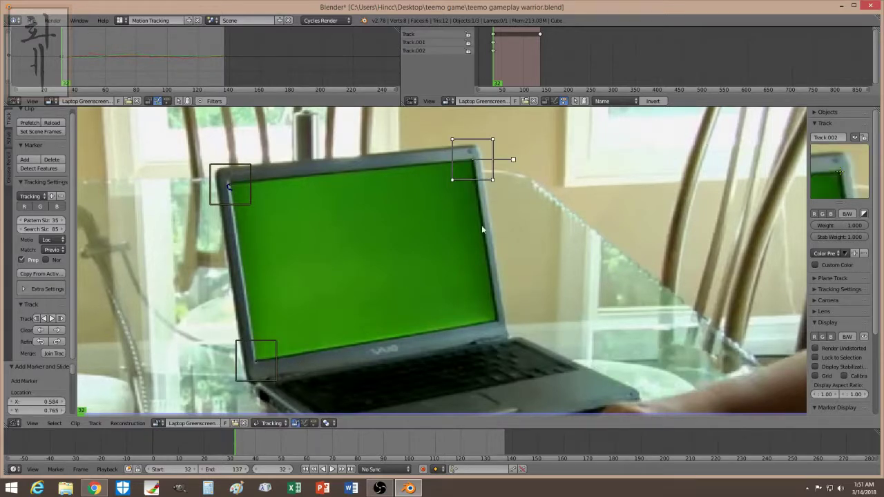
left_click(497, 319, "ctrl")
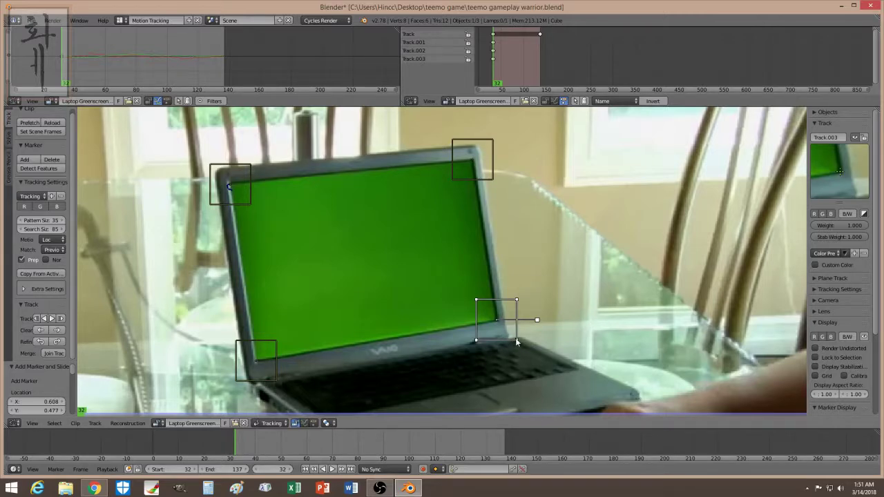
scroll(447, 321, "down", 4)
scroll(447, 320, "up", 4)
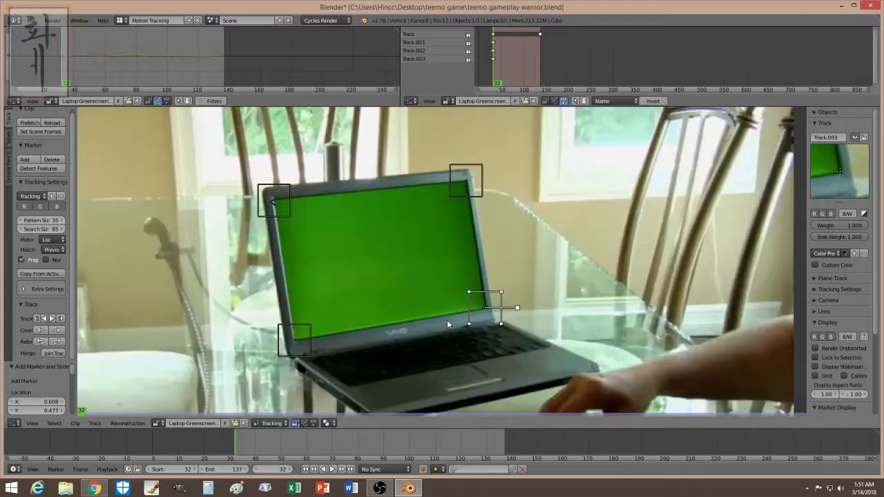
scroll(447, 319, "down", 2)
scroll(446, 320, "up", 1)
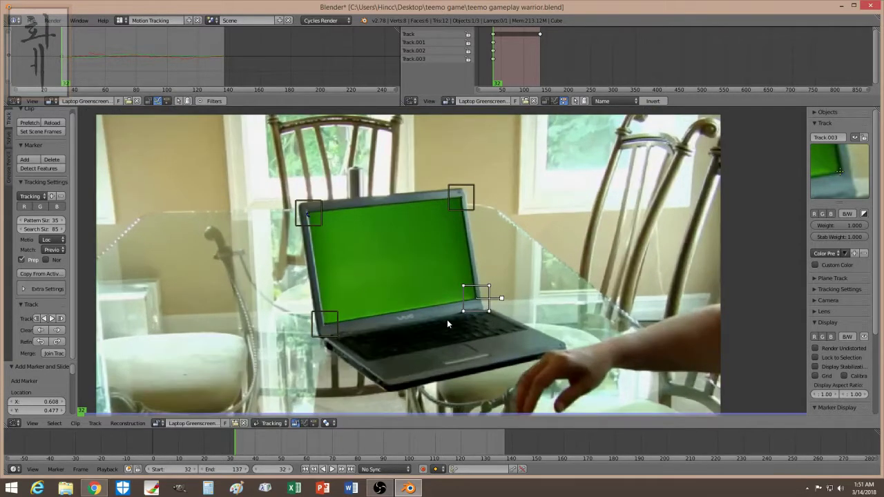
left_click(52, 319)
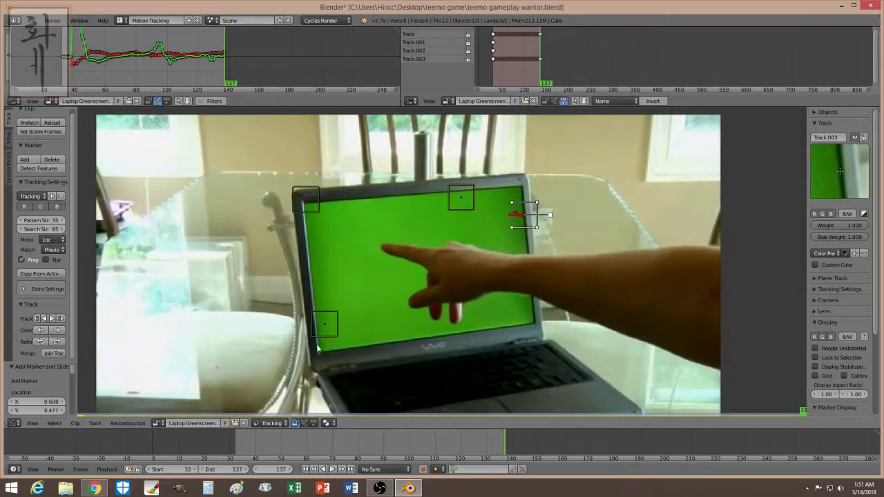
- Check the tracks backward and forward, then shrink pattern size to 23 and search size to 56
key("shift+ctrl+t")
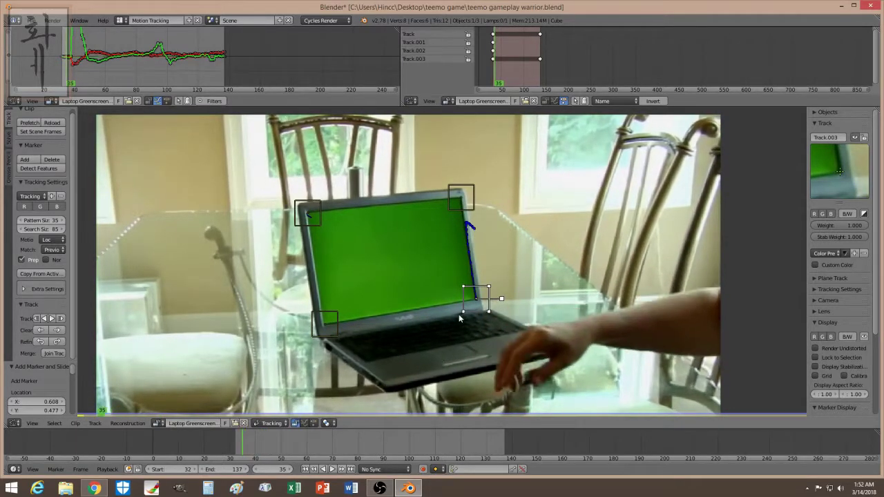
key("ctrl+t")
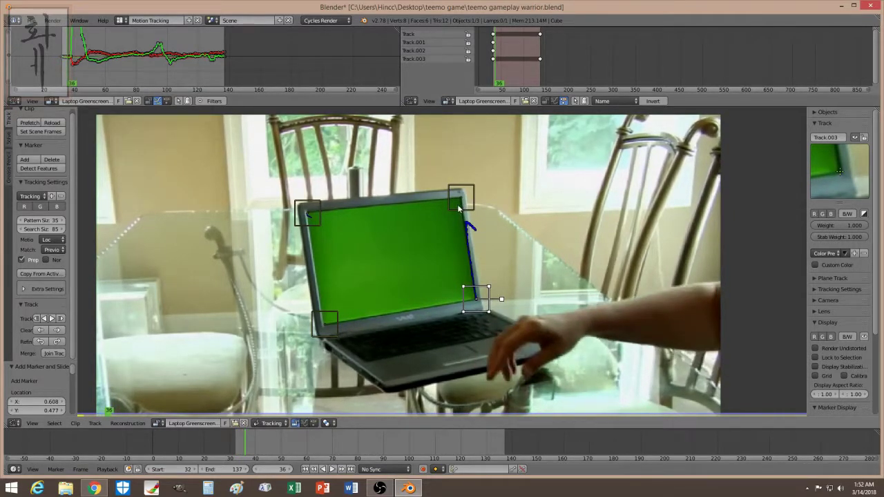
mouse_move(42, 219)
left_mouse_down()
mouse_move(26, 220)
mouse_move(39, 229)
mouse_move(27, 228)
left_mouse_up()
- Delete the lower-left, top-right and lower-right corner tracks, keeping only the top-left one
left_click(335, 331)
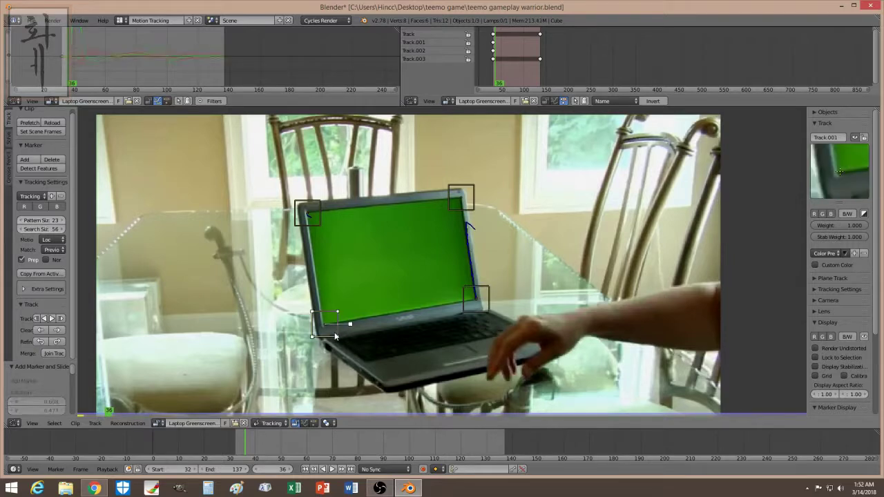
key("x")
left_click(335, 334)
left_click(461, 198)
key("x")
left_click(461, 201)
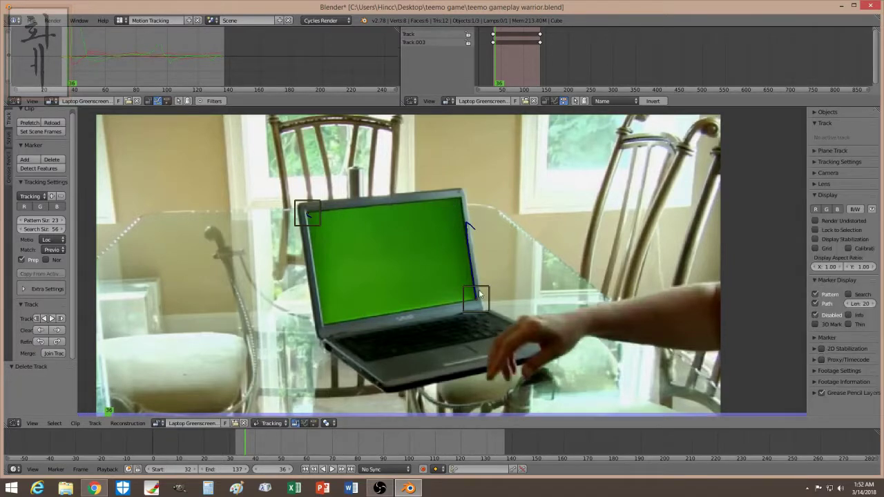
left_click(476, 293)
key("x")
left_click(476, 304)
scroll(318, 274, "up", 4)
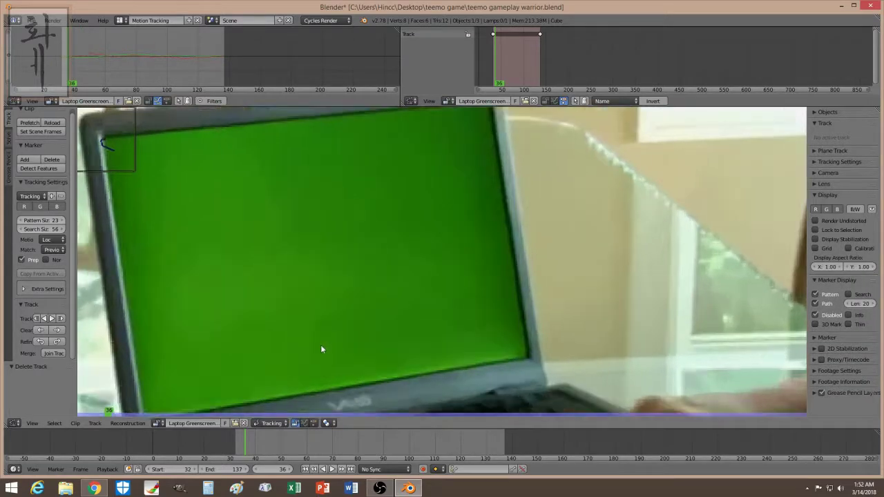
- Drop a marker, jump back to frame 32 and begin adding new markers
scroll(321, 345, "down", 2)
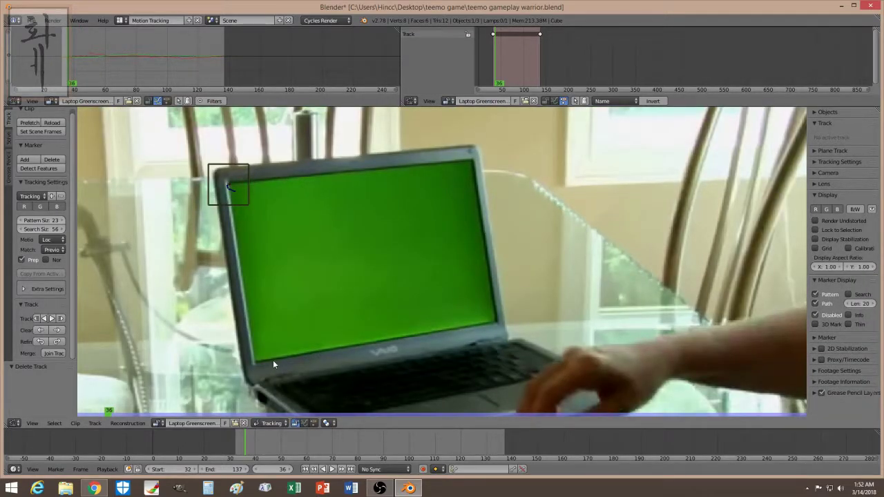
left_click(24, 159)
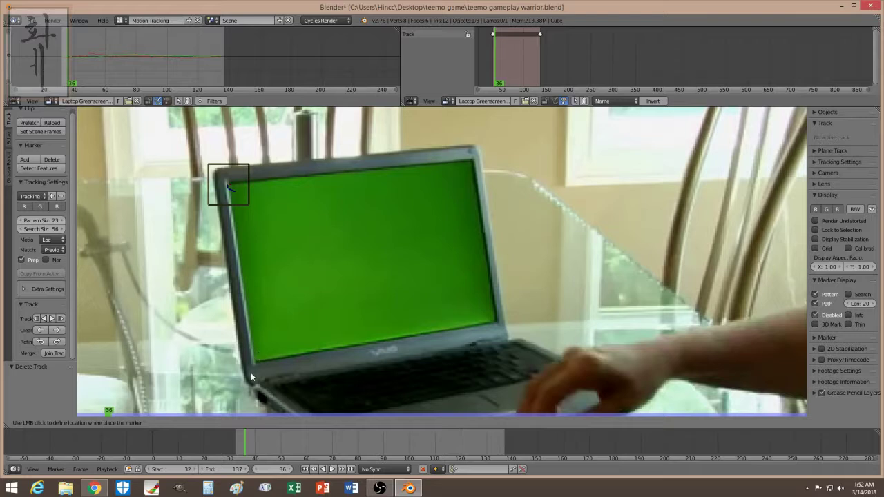
left_click(314, 472)
left_click(304, 469)
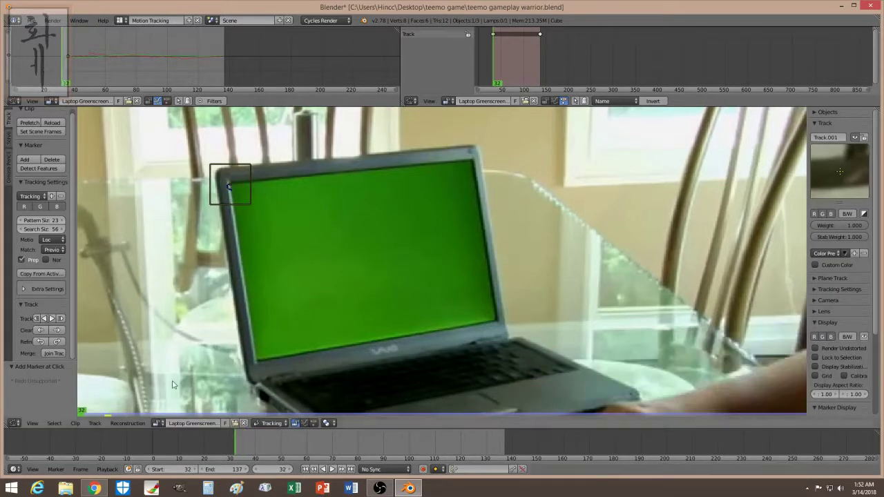
left_click(25, 160)
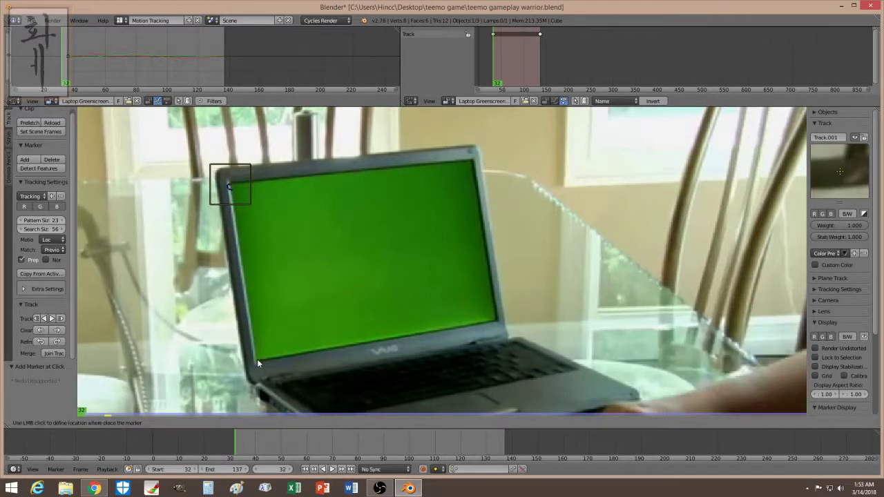
- Place markers on the lower-left, top-right and lower-right screen corners, then select the stray marker below
scroll(255, 369, "up", 5)
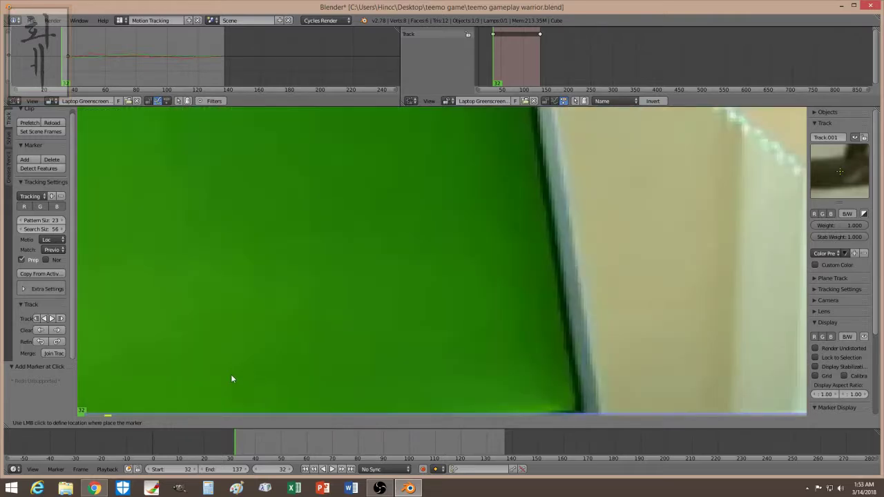
scroll(449, 195, "down", 2)
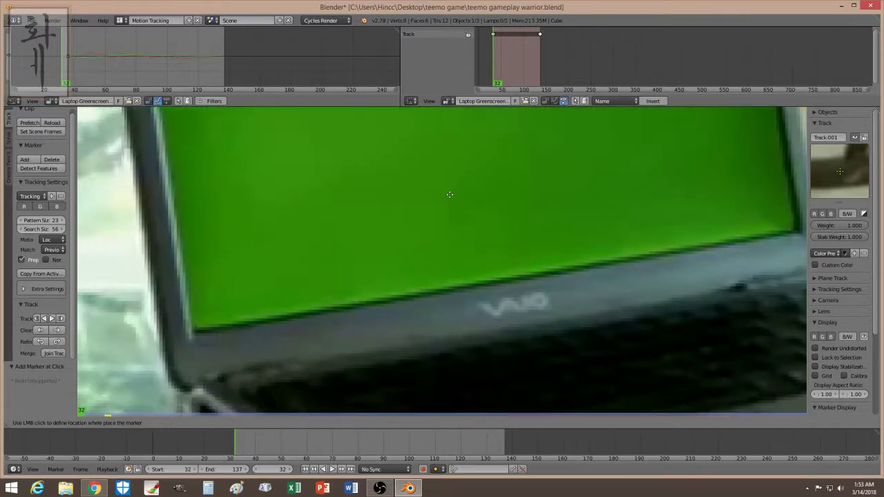
left_click(193, 336)
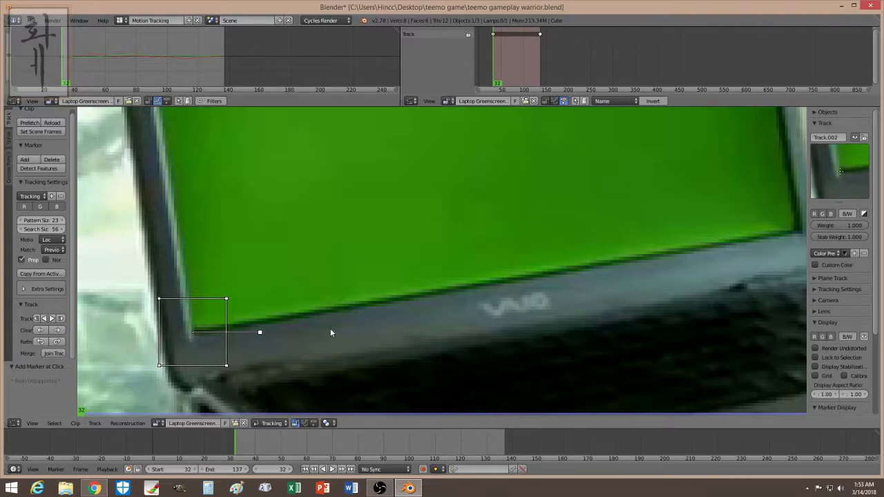
scroll(401, 294, "down", 4)
scroll(436, 302, "up", 5)
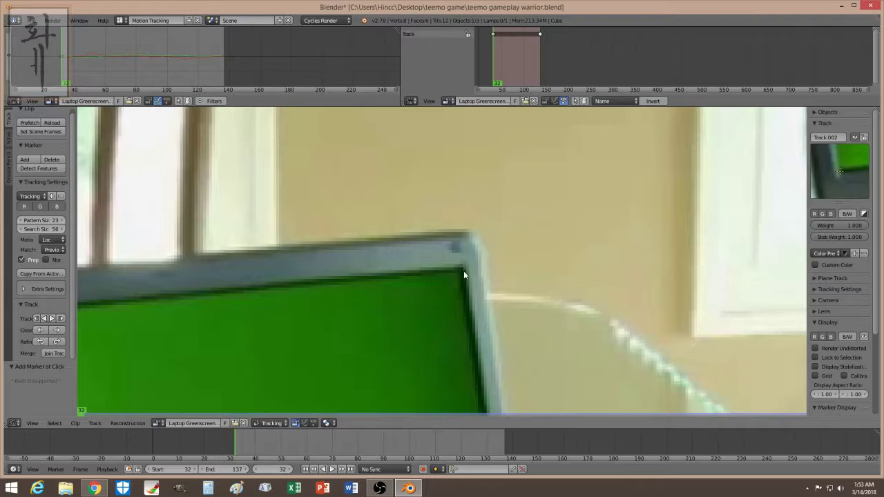
left_click(464, 268, "ctrl")
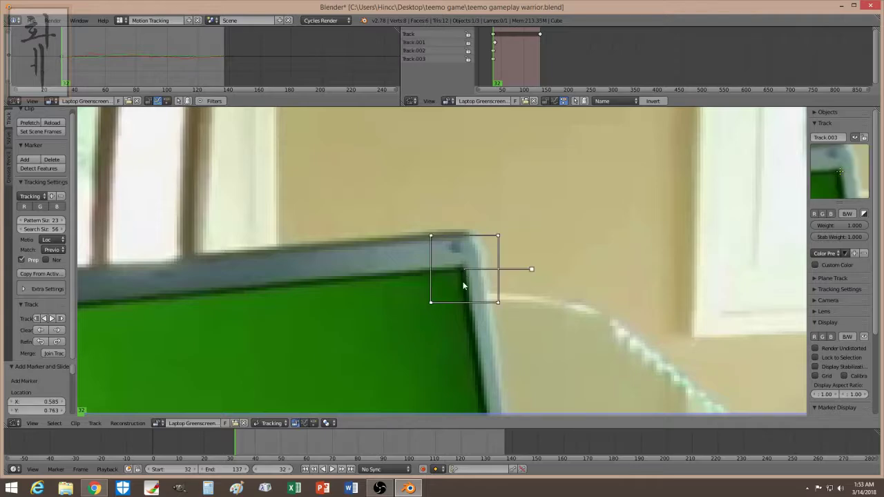
scroll(440, 329, "down", 5)
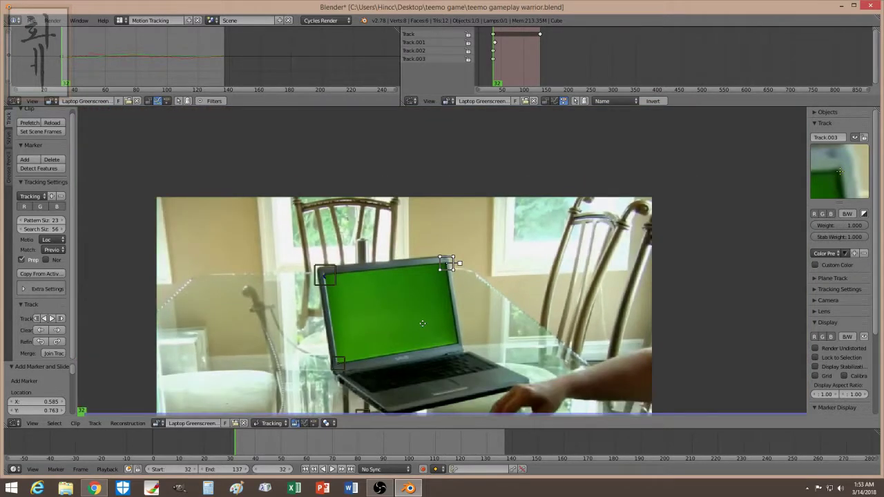
scroll(341, 290, "up", 1)
scroll(341, 290, "up", 3)
scroll(352, 313, "up", 3)
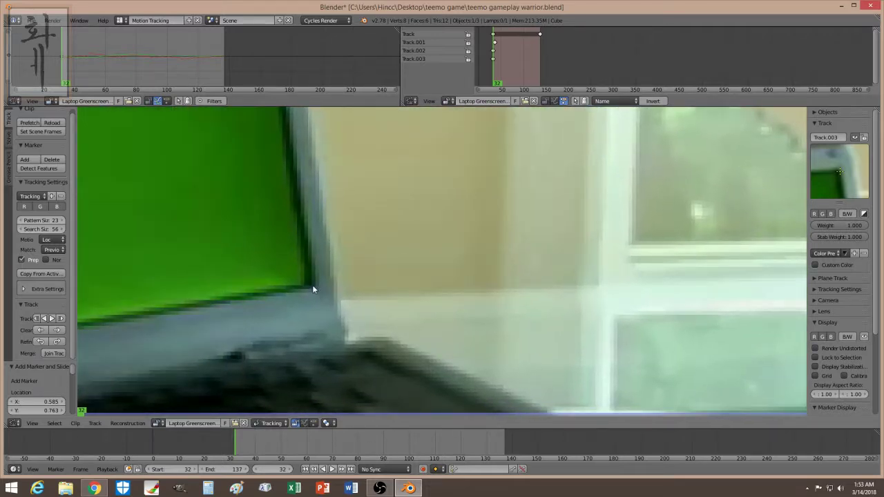
left_click(312, 285, "ctrl")
scroll(320, 314, "down", 6)
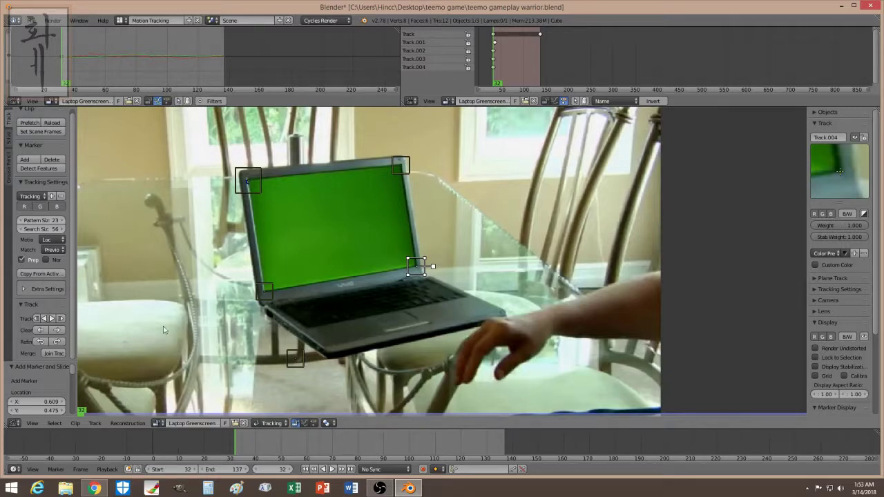
left_click(302, 366)
- Delete the stray marker and track all four corner markers forward to frame 137
key("x")
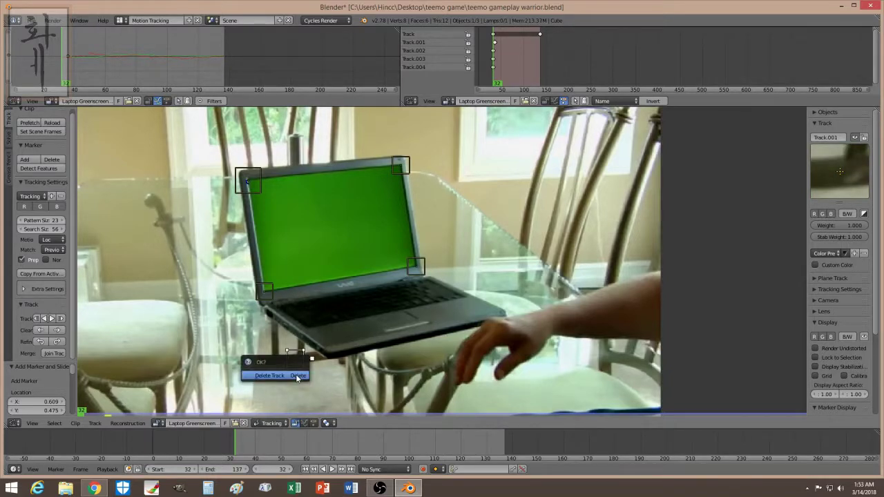
left_click(298, 373)
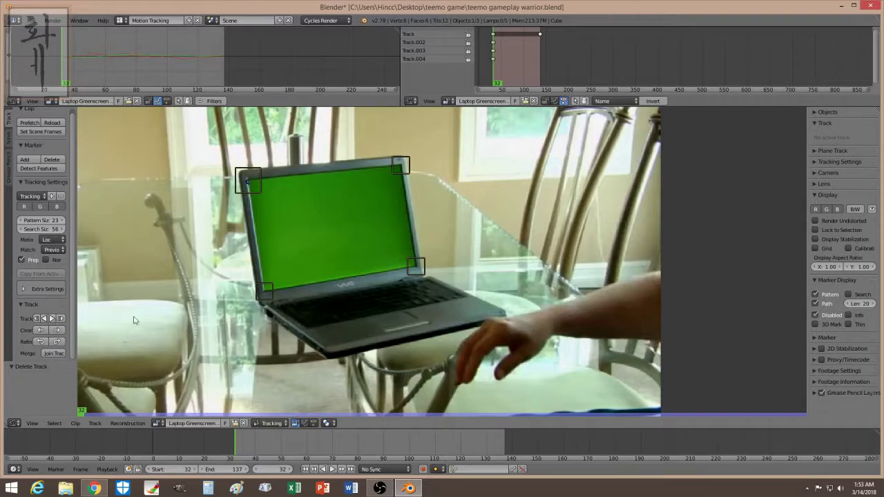
key("a")
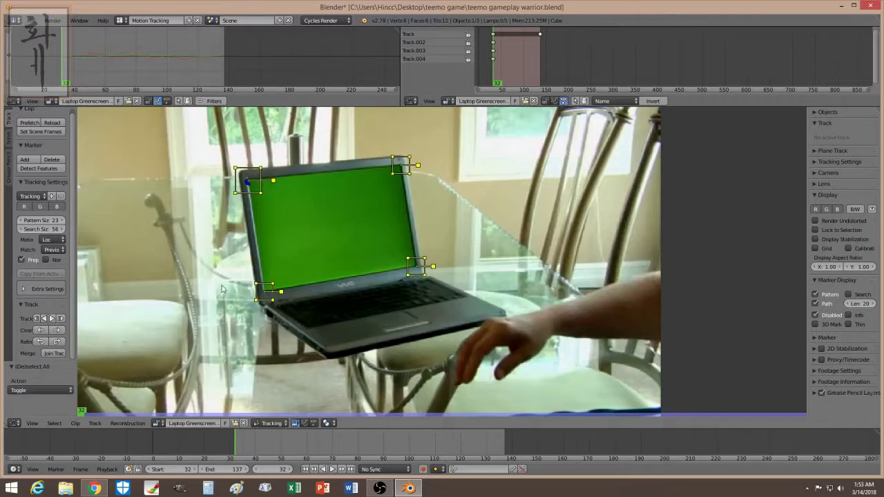
left_click(53, 319)
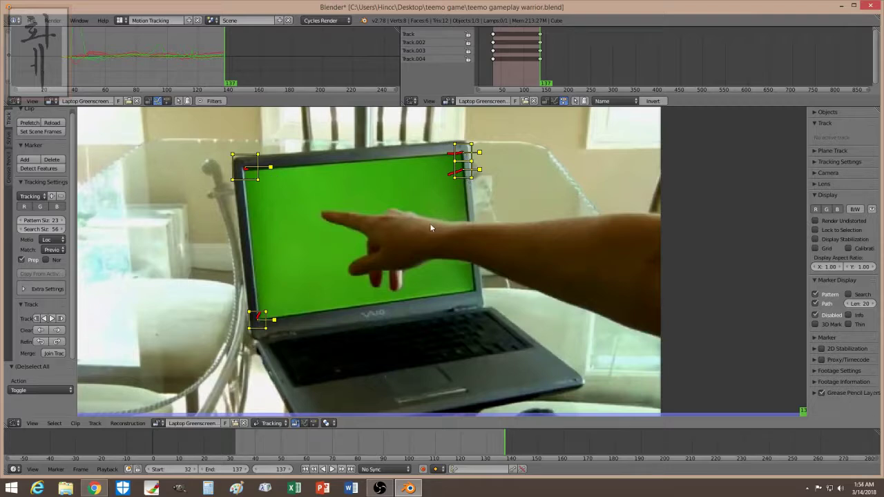
- Step back through the clip to frame 38, where the lower-right marker starts drifting
key("Left")
key("Left")
key("Left")
key("Left")
key("Left")
key("Left")
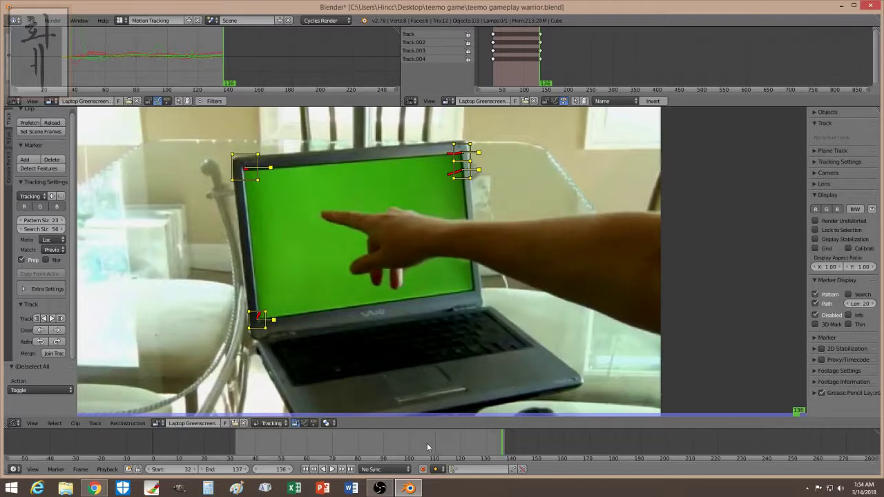
key("Left")
key("Left")
key("Left")
key("Left")
key("Left")
key("Left")
key("Left")
key("Left")
key("Left")
key("Left")
key("Left")
key("Left")
key("Left")
key("Left")
key("Left")
key("Left")
key("Left")
key("Left")
key("Left")
key("Left")
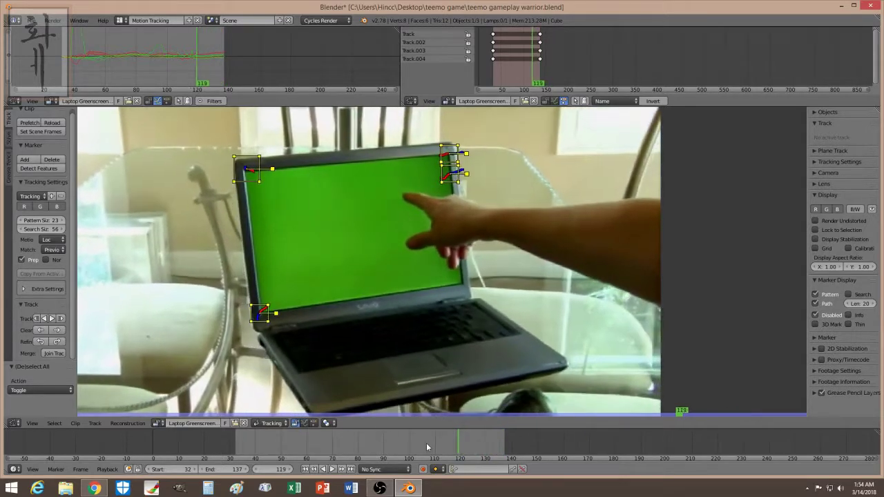
key("Left")
key("Left")
key("Left")
key("Left")
key("Left")
key("Left")
key("Left")
key("Left")
key("Left")
key("Left")
key("Left")
key("Left")
key("Left")
key("Left")
key("Left")
key("Left")
key("Left")
key("Left")
key("Left")
key("Left")
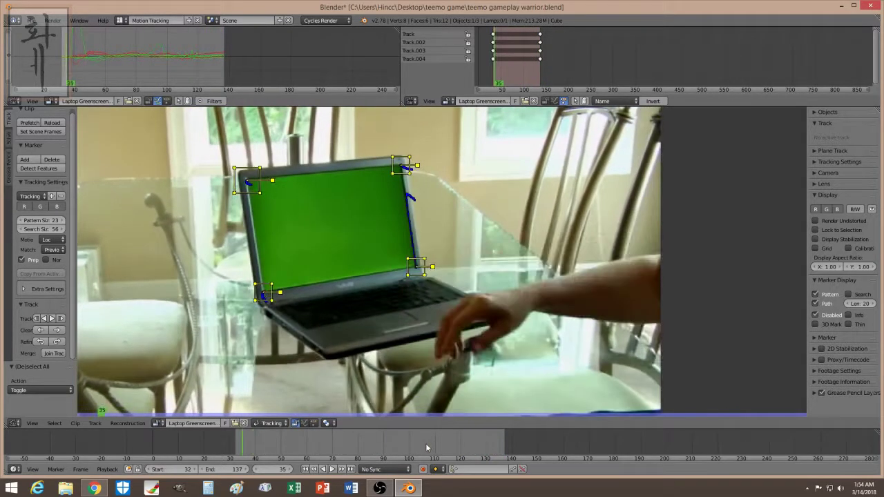
key("alt+a")
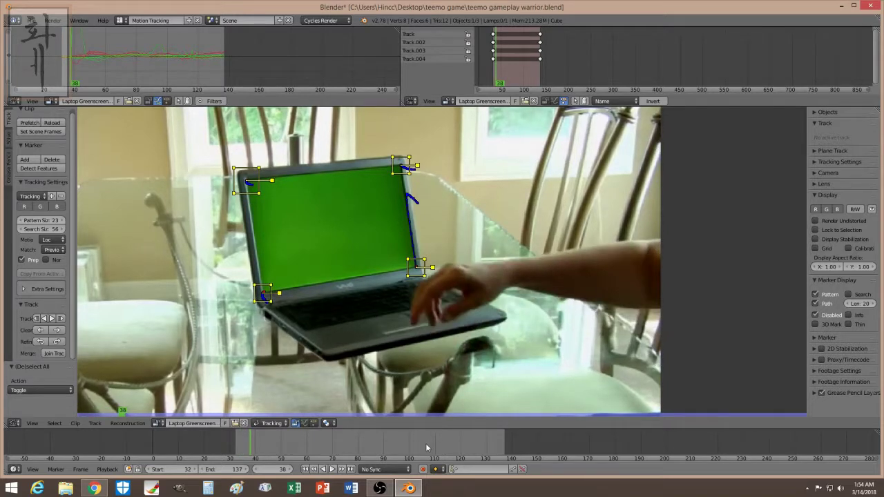
key("Right")
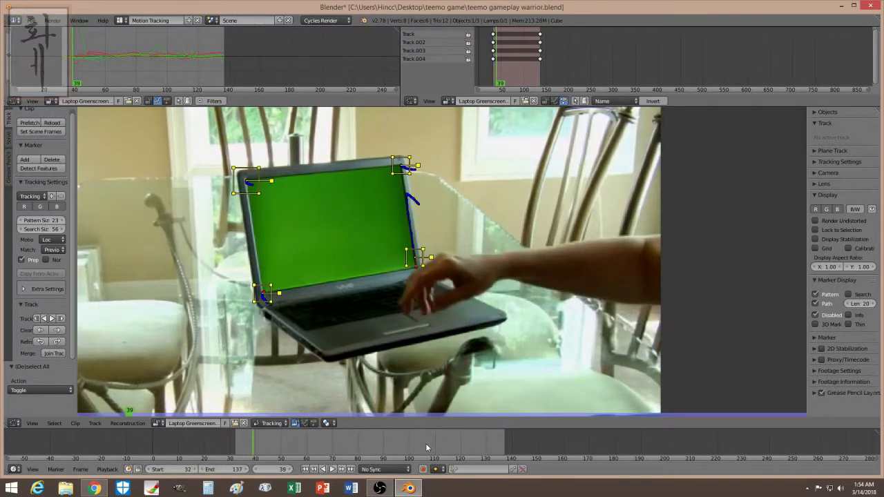
key("Left")
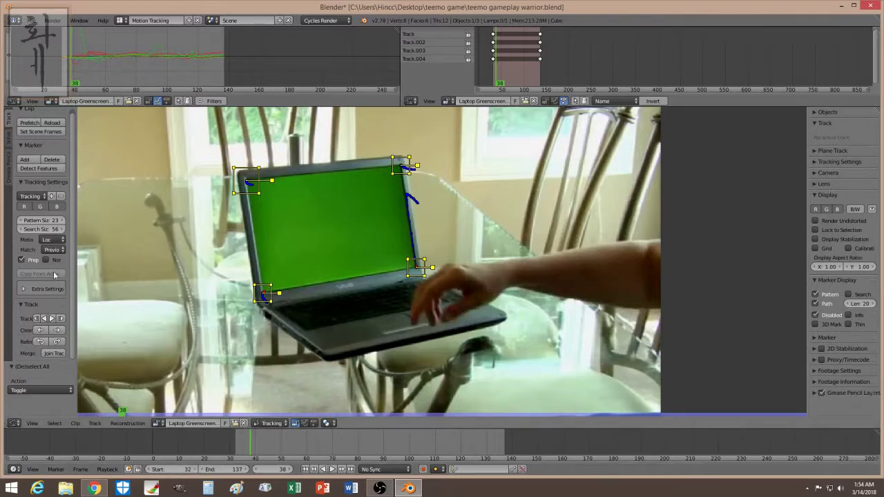
- Clear the marker paths after frame 38, then re-track Track.004 from frame 42 back to frame 38
left_click(58, 331)
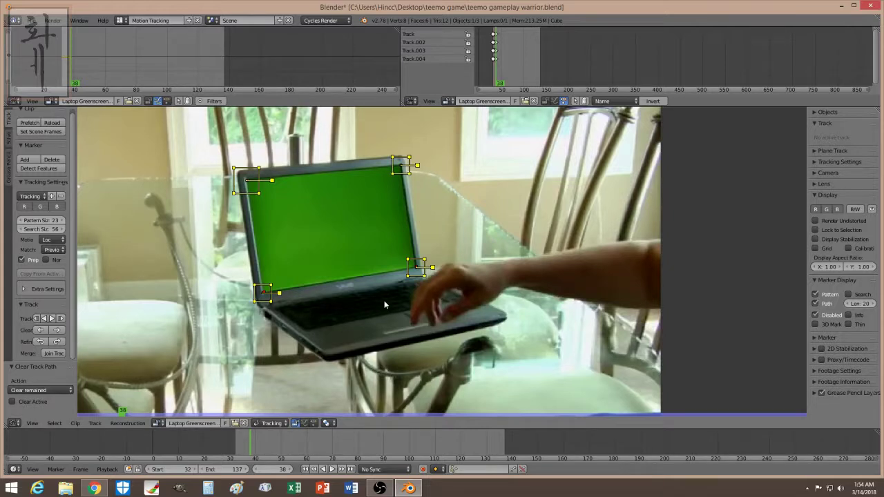
key("Right")
key("Right")
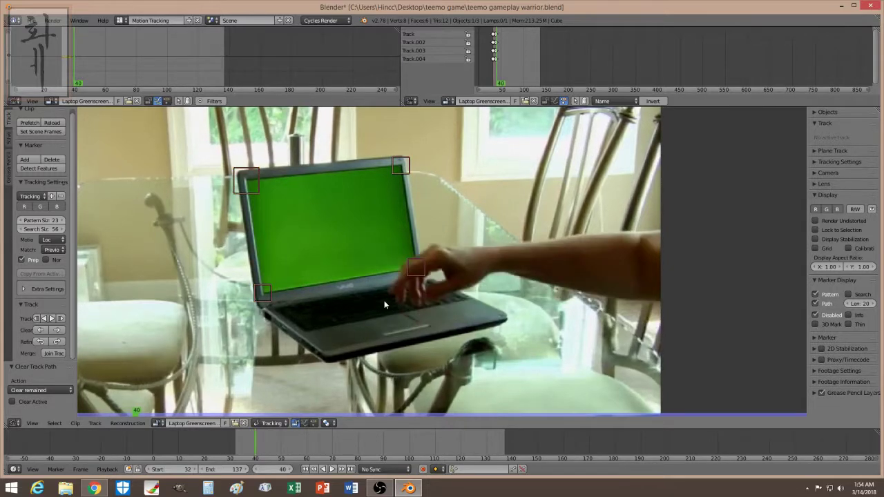
key("Right")
left_click(417, 269)
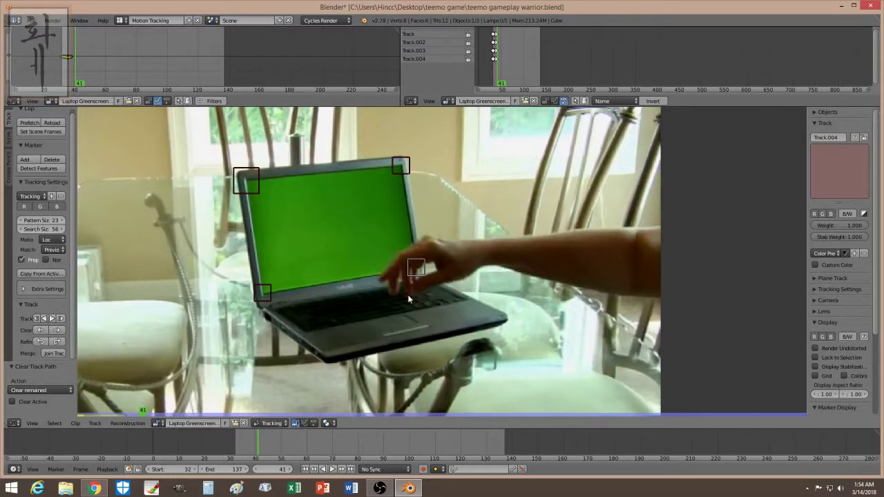
key("Right")
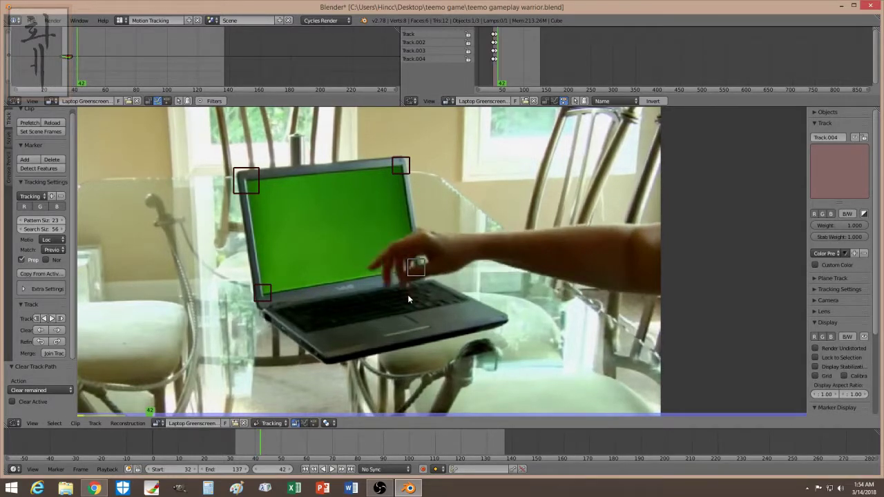
key("ctrl+shift+t")
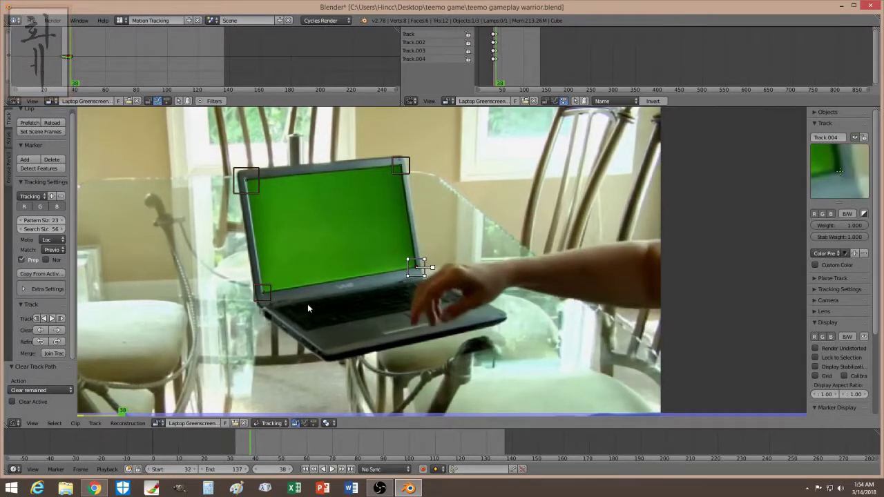
left_click(61, 318)
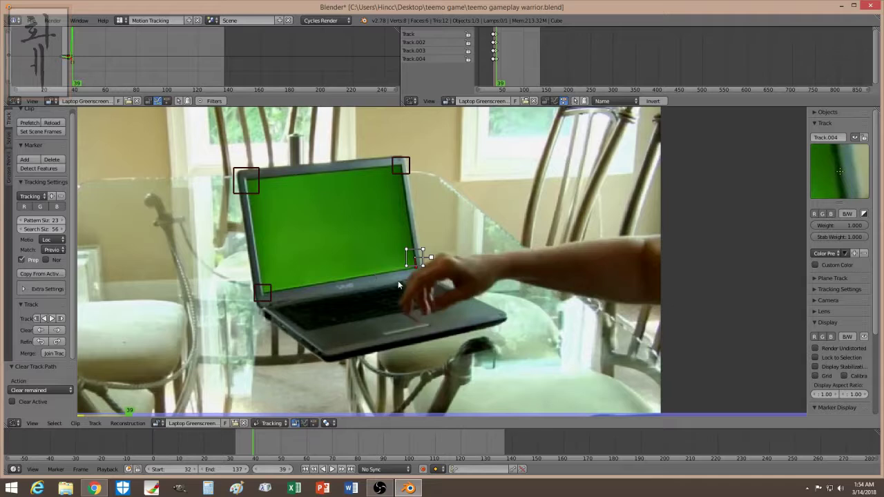
key("Left")
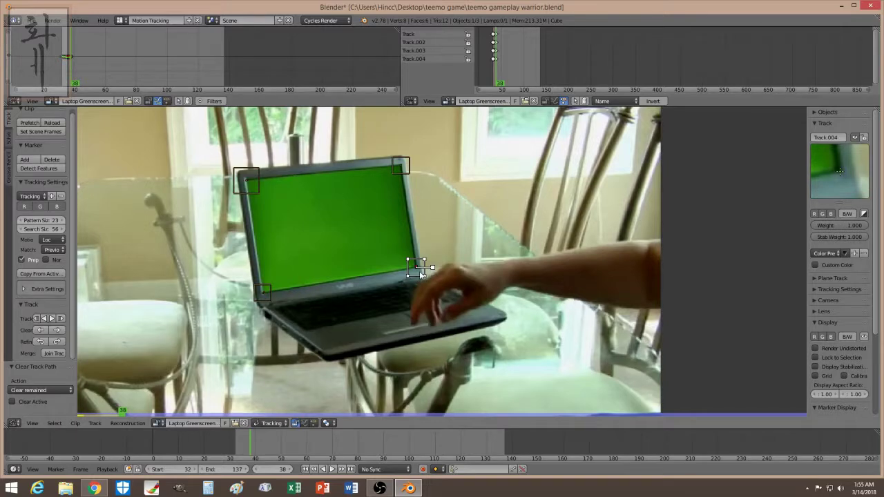
- Offset Track.004's pattern box down onto the laptop body, keeping its point on the screen corner
scroll(419, 271, "up", 3)
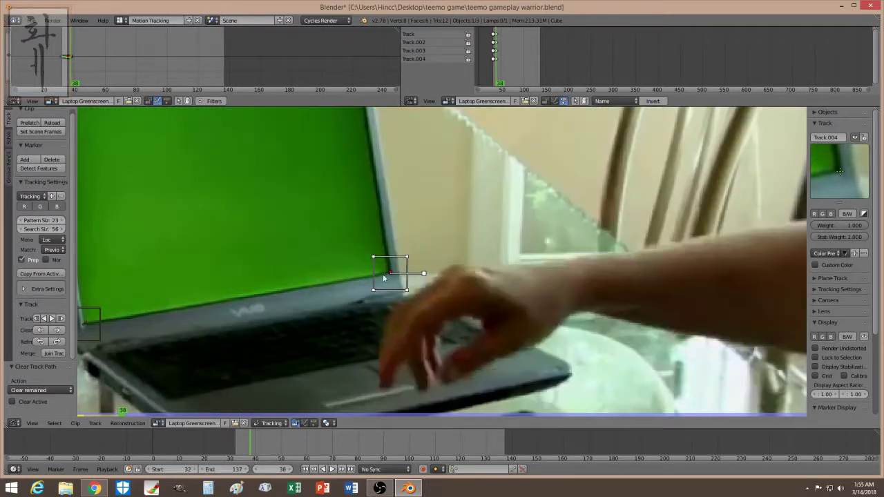
key("g")
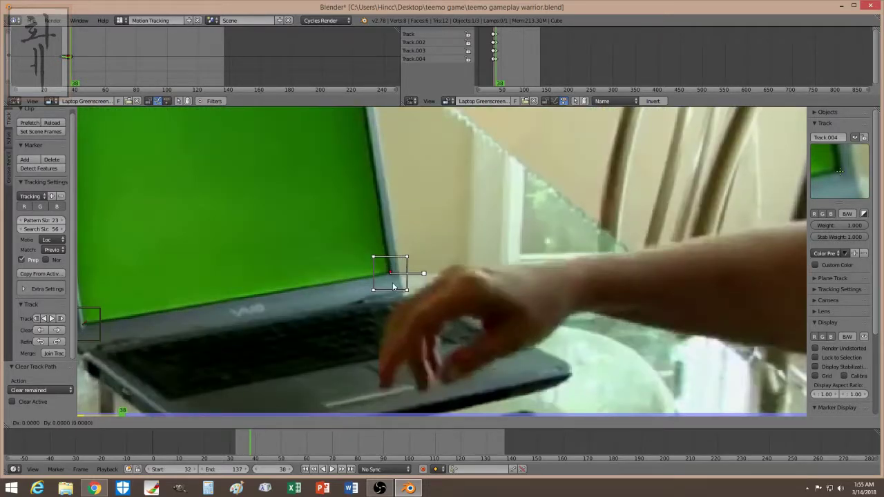
key("g")
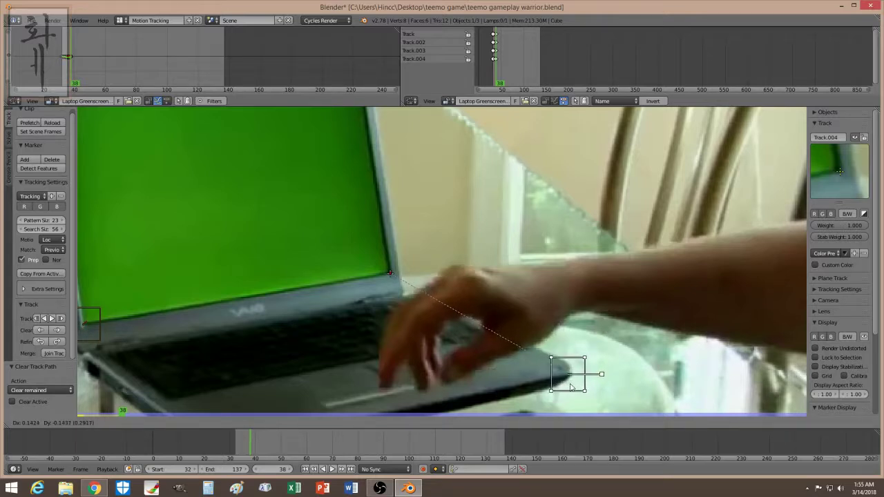
- Confirm the offset pattern and track Track.004 forward six single frames
left_click(571, 388)
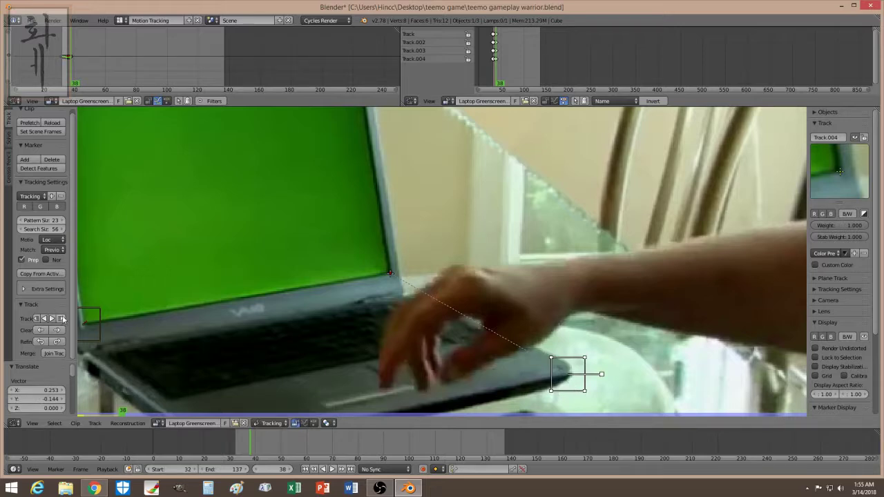
left_click(61, 318)
left_click(61, 319)
left_click(61, 318)
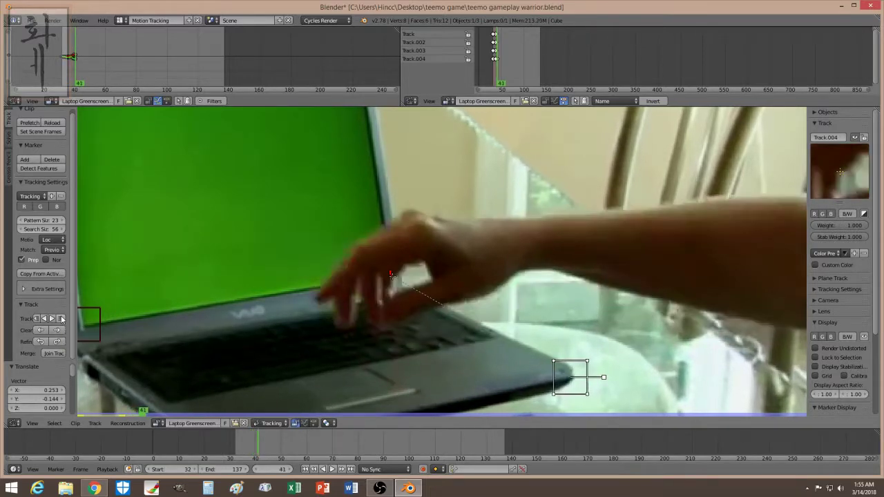
left_click(60, 319)
left_click(61, 319)
left_click(60, 318)
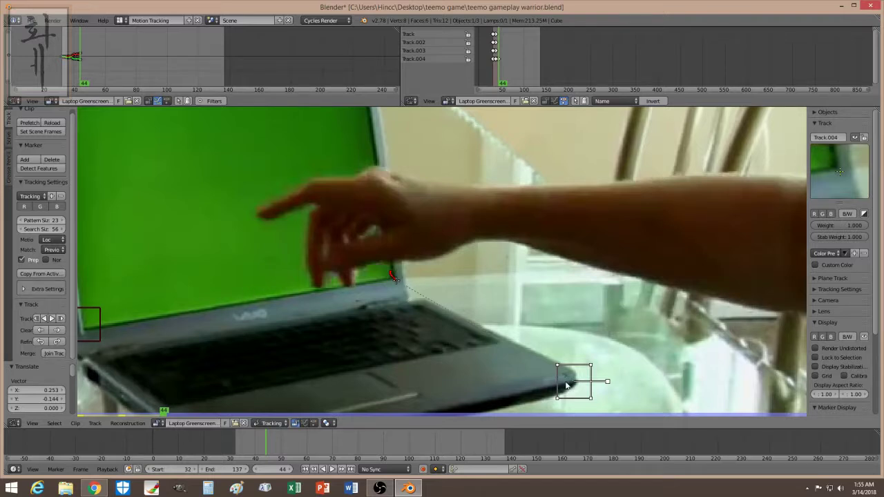
- Move Track.004 back onto the screen corner and keep tracking it forward to frame 63
key("g")
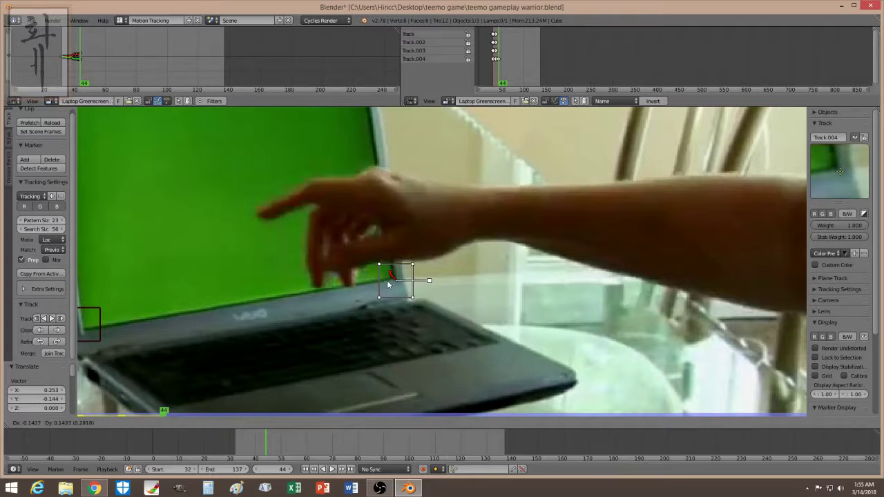
left_click(387, 281)
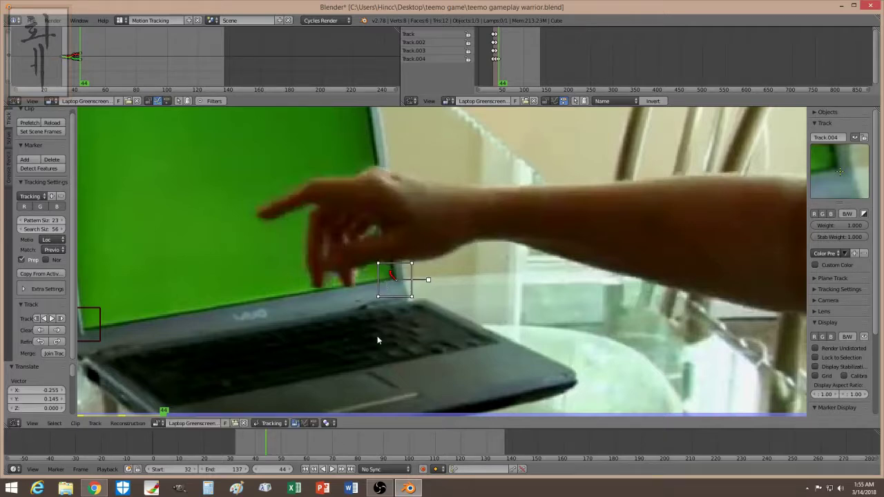
left_click(61, 318)
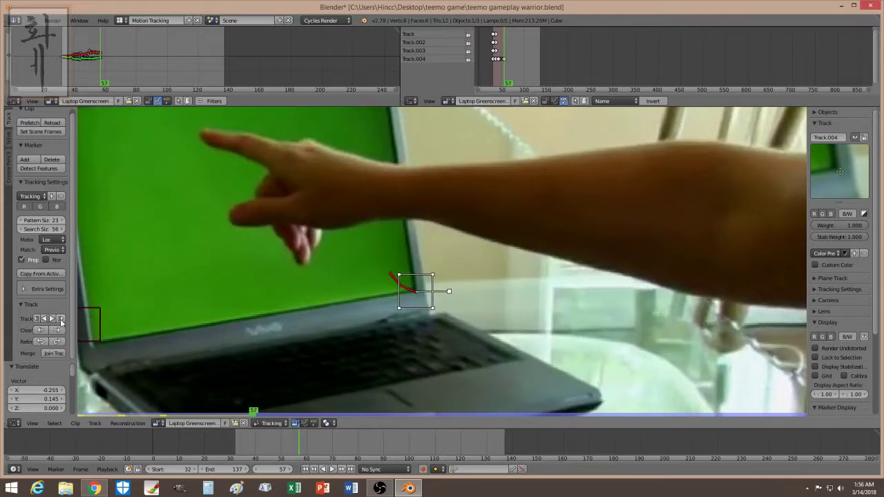
scroll(173, 297, "down", 3)
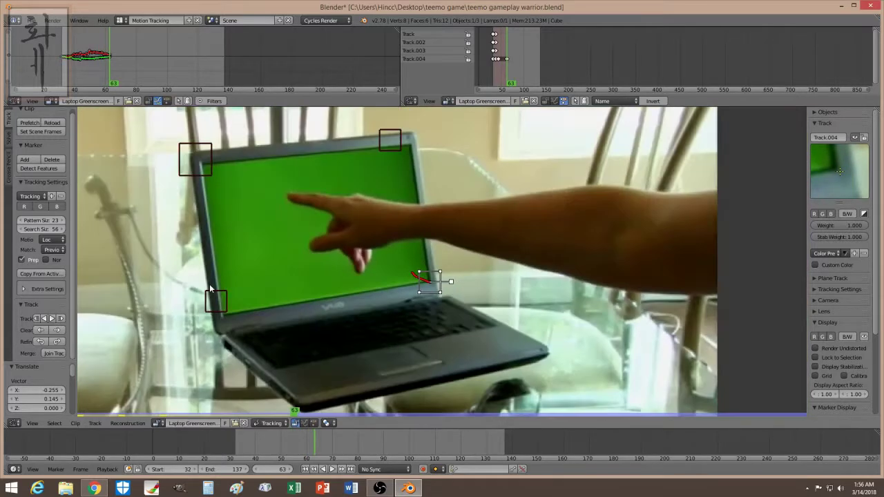
scroll(214, 290, "up", 3)
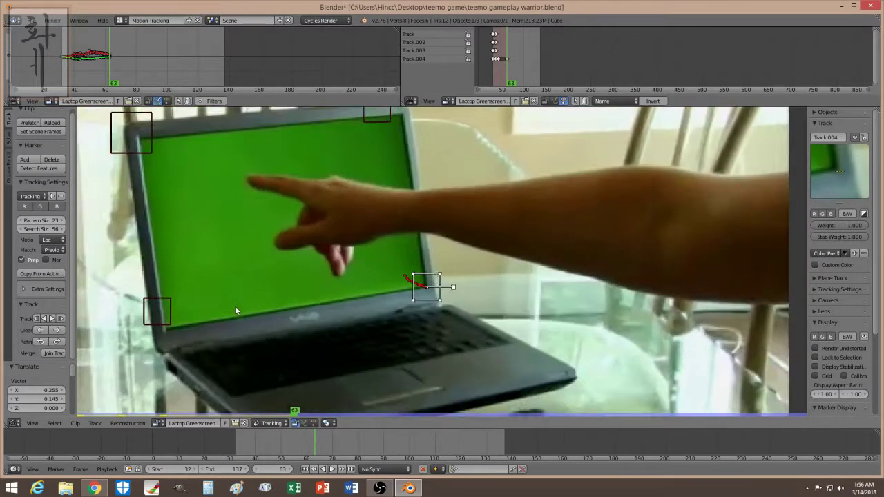
scroll(234, 311, "up", 2)
- Track Track.004 forward, then step between frames 79 and 103 to review it
left_click(62, 319)
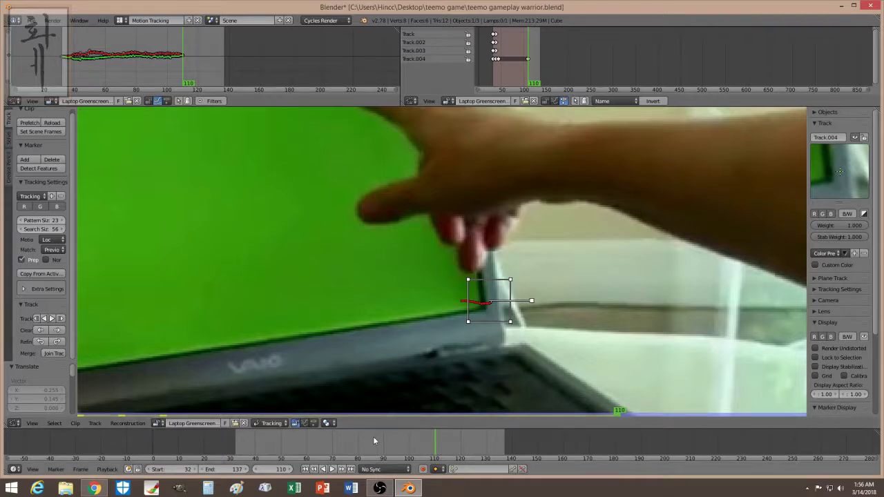
key("Left")
key("Left")
key("Left")
key("Left")
key("Left")
key("Left")
key("Left")
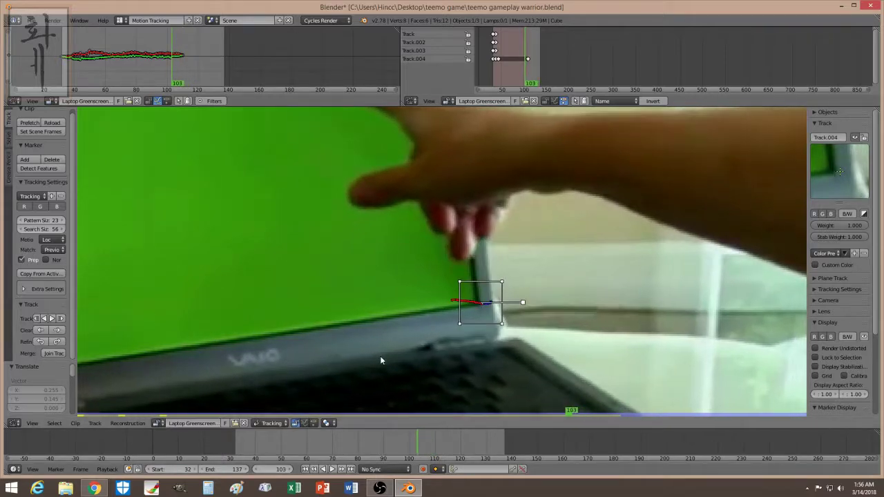
key("Left")
key("Left")
key("Left")
key("Left")
key("Left")
key("Left")
key("Left")
key("Left")
key("Left")
key("Left")
key("Left")
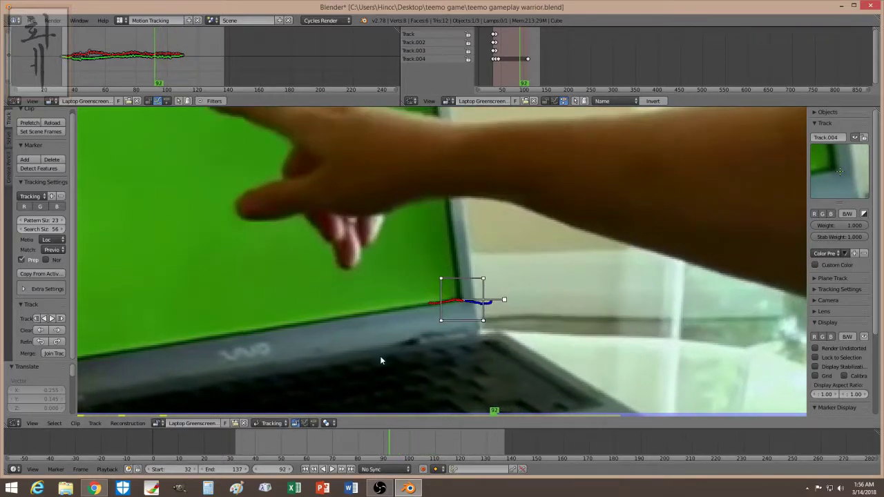
key("Left")
key("Left")
key("Left")
key("Left")
key("Left")
key("Left")
key("Left")
key("Left")
key("Left")
key("Left")
key("Left")
key("Left")
key("Left")
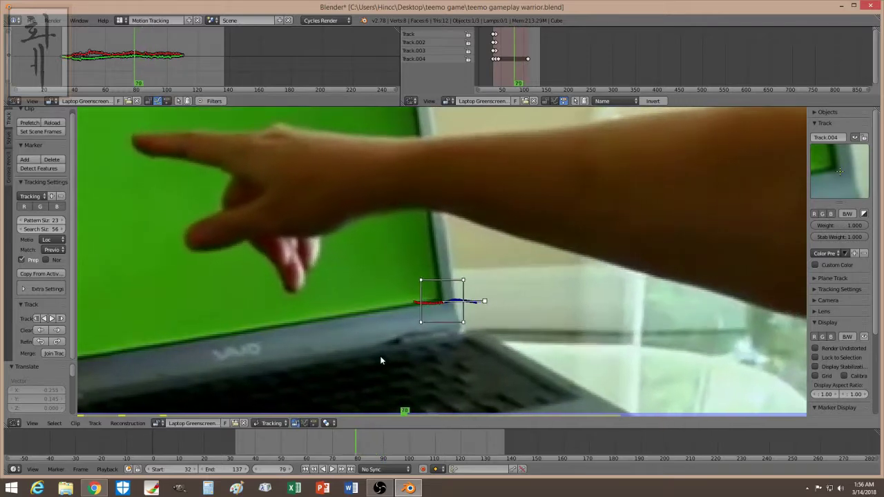
key("Right")
key("Right")
key("Right")
key("Right")
key("Right")
key("Right")
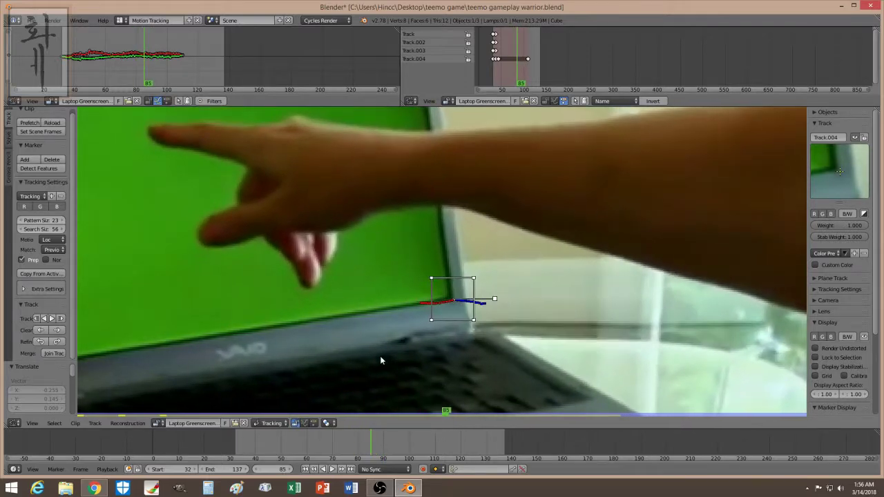
key("Right")
key("Right")
key("Right")
key("Right")
key("Right")
key("Right")
key("Right")
key("Right")
key("Right")
key("Right")
key("Right")
key("Right")
key("Right")
key("Right")
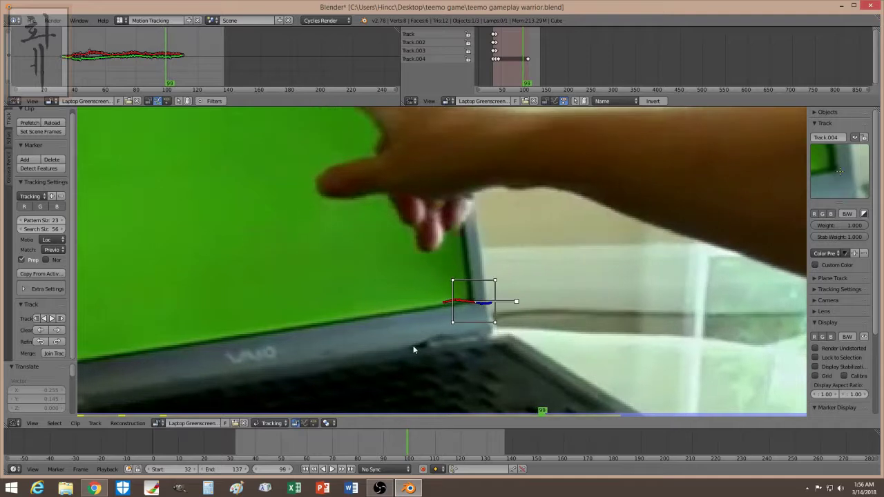
key("Right")
key("Right")
key("Right")
key("Right")
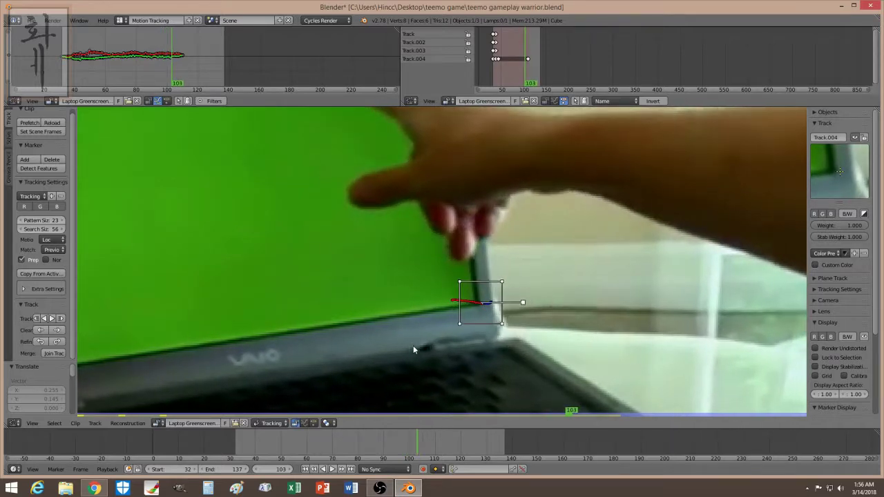
- Clear the drifted path at frame 103, re-place the marker on the corner and track onward
left_click(58, 331)
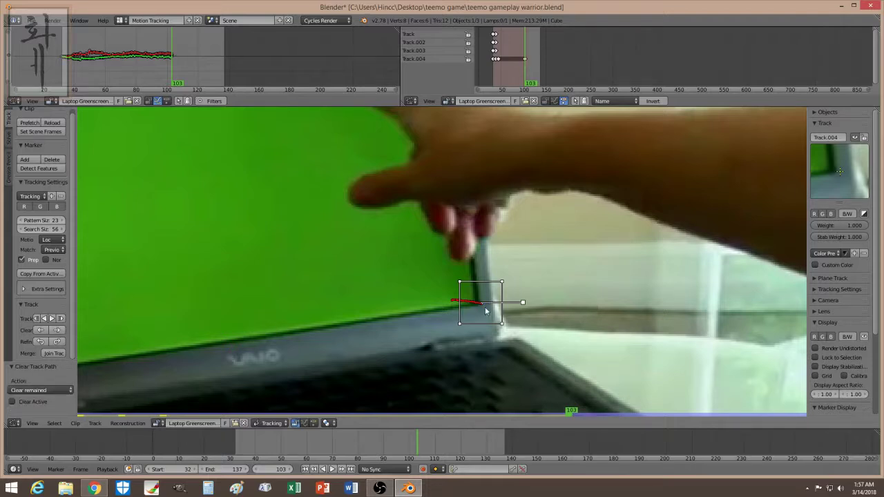
key("g")
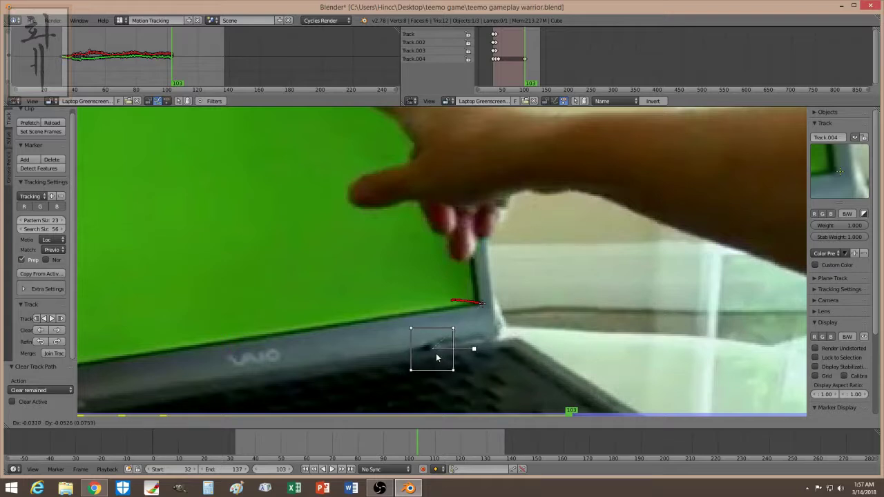
left_click(437, 357)
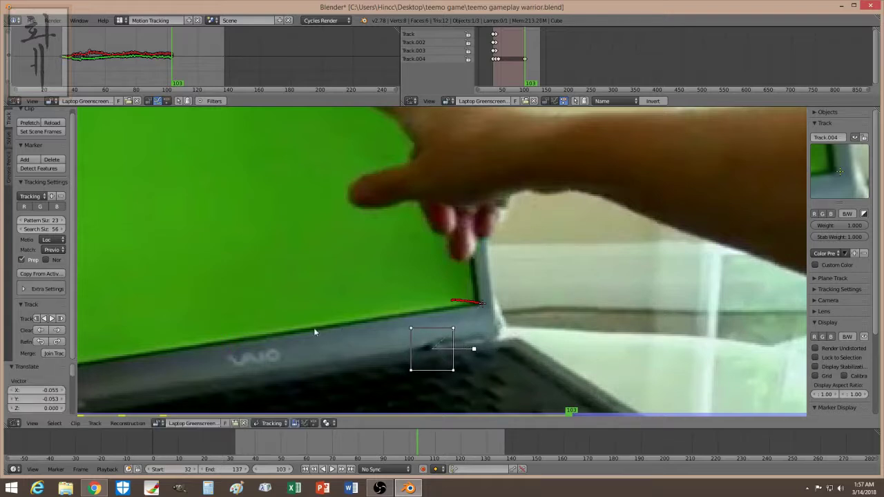
left_click(60, 319)
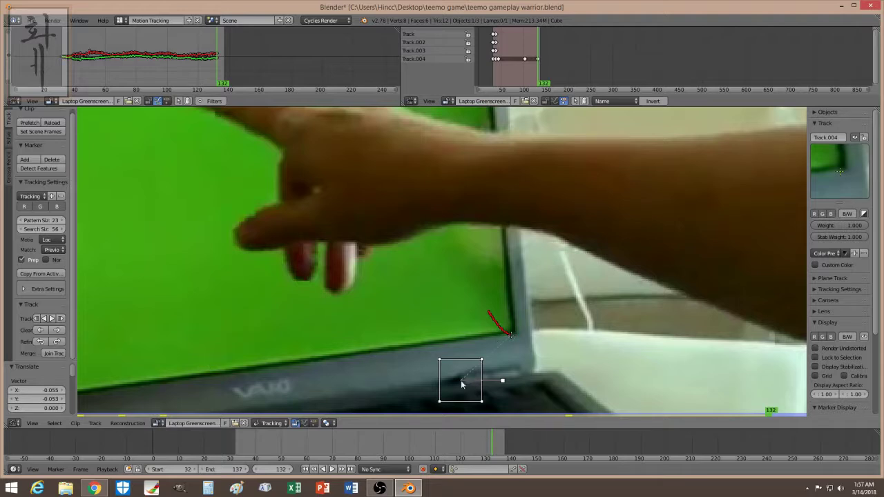
- Clear the drift again, re-centre the marker on the corner at frame 132, track on and play back
left_click(57, 330)
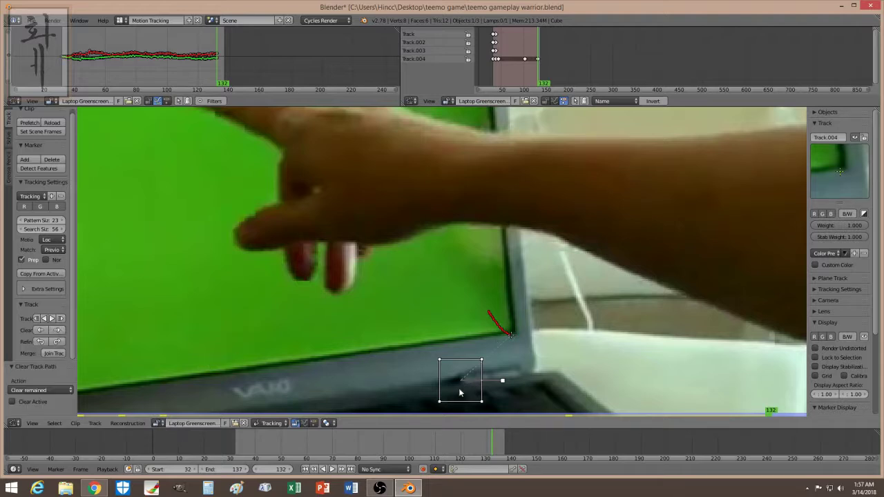
key("g")
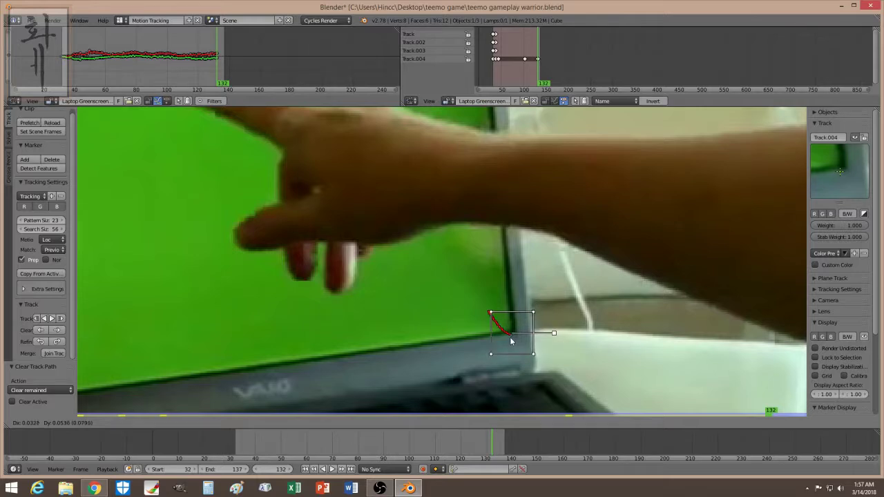
left_click(511, 340)
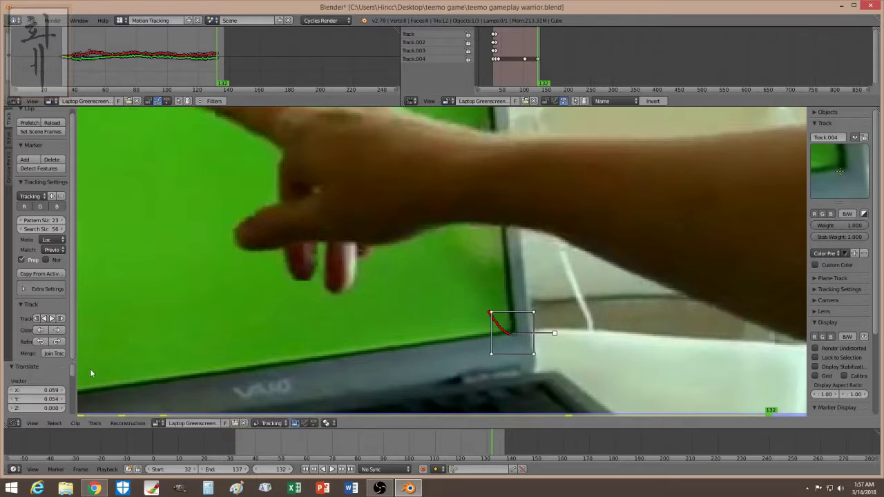
left_click(61, 319)
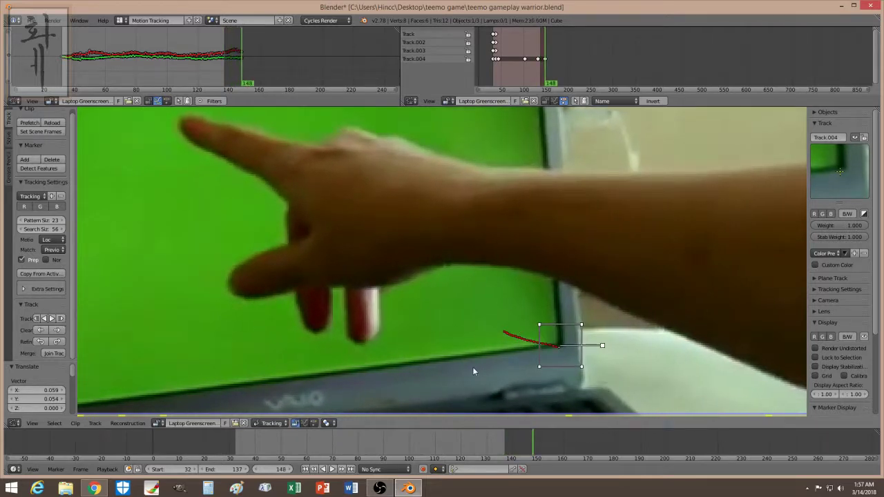
key("shift+alt+a")
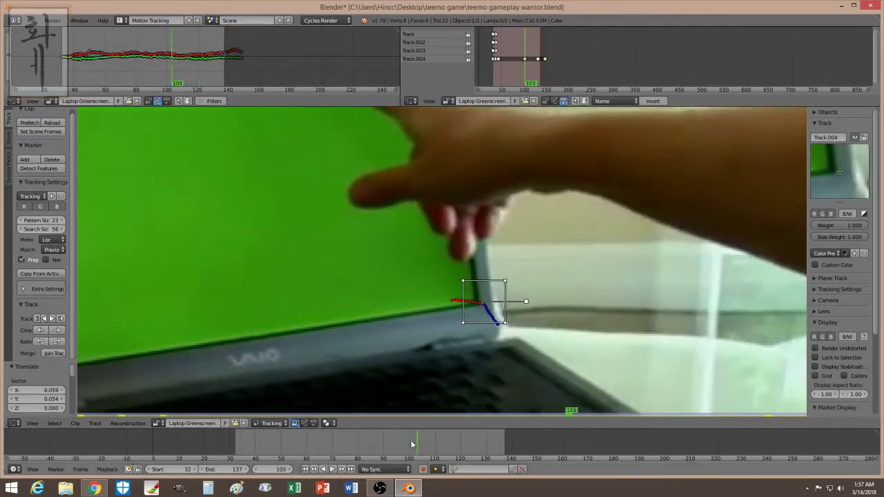
scroll(337, 340, "down", 3)
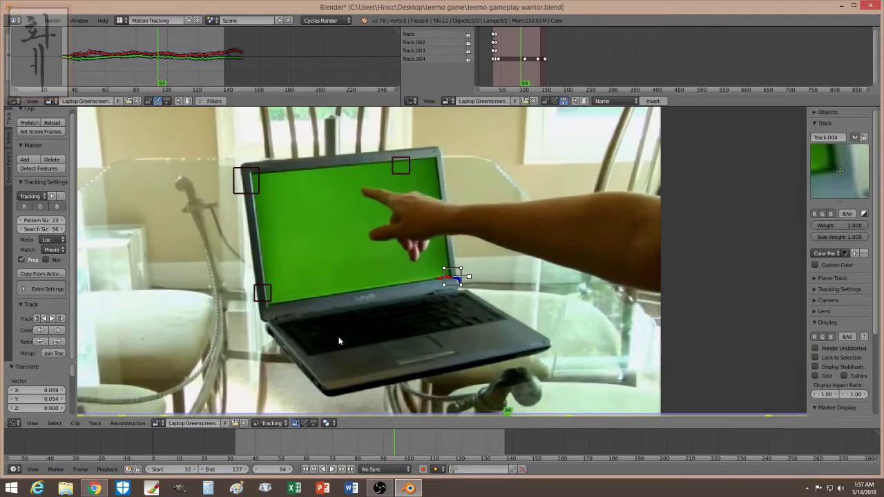
- Track the top-left and top-right corner markers forward to frame 137
key("a")
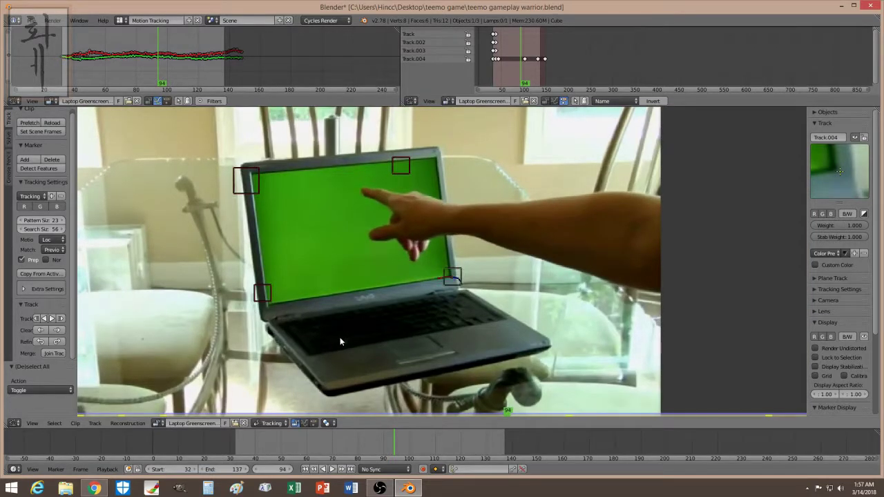
left_click(348, 443)
left_click_drag(348, 443, 240, 449)
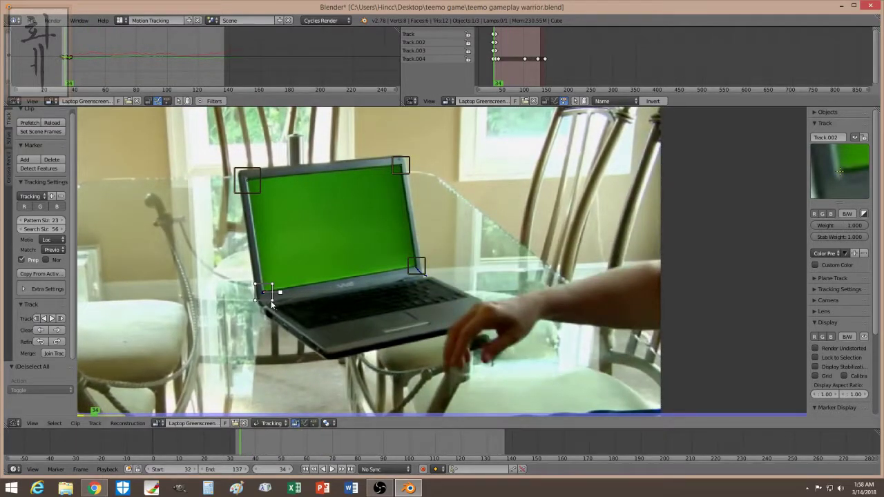
left_click(255, 194, "shift")
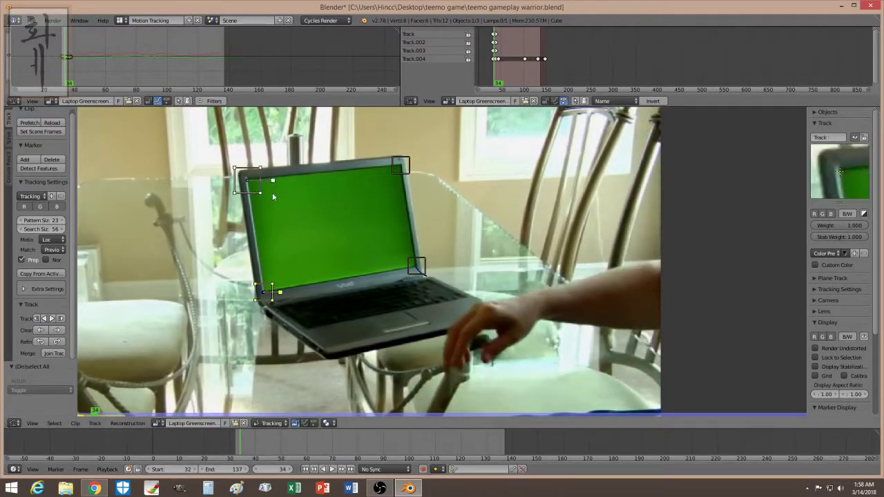
left_click(410, 172, "shift")
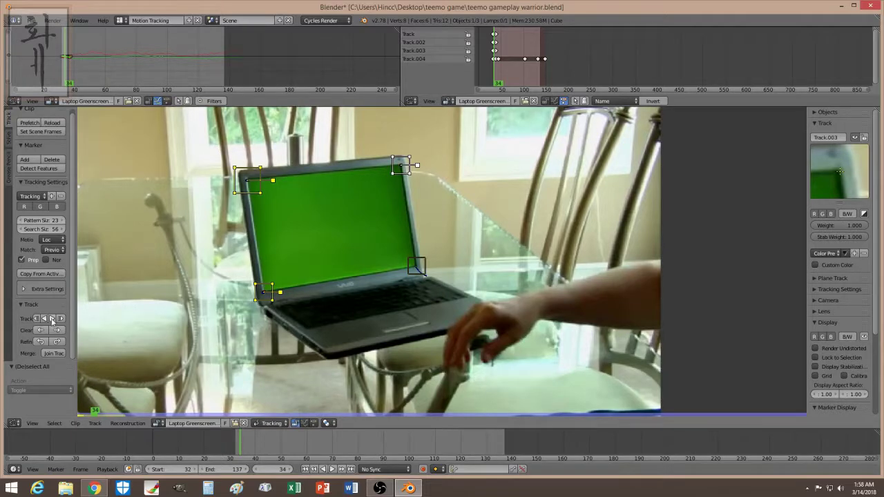
left_click(52, 319)
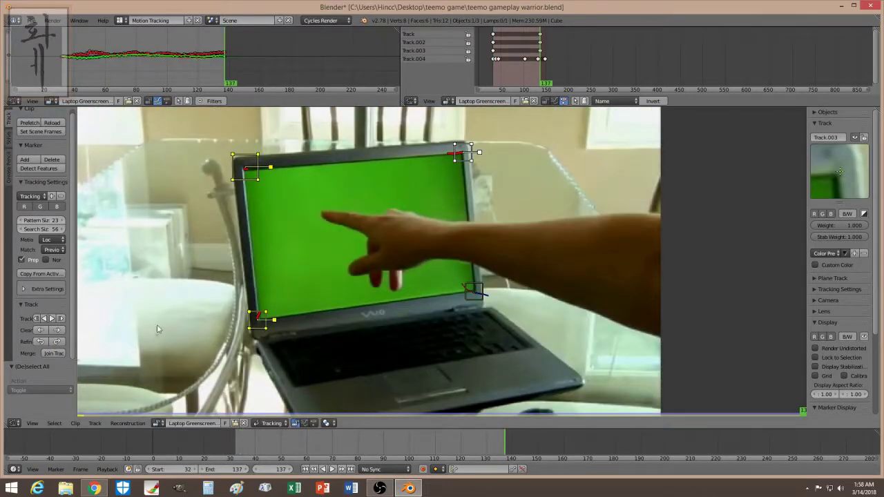
- Scrub through the clip to review the corner tracks and return to start frame 32
mouse_move(241, 440)
left_mouse_down()
mouse_move(490, 450)
mouse_move(241, 448)
left_mouse_up()
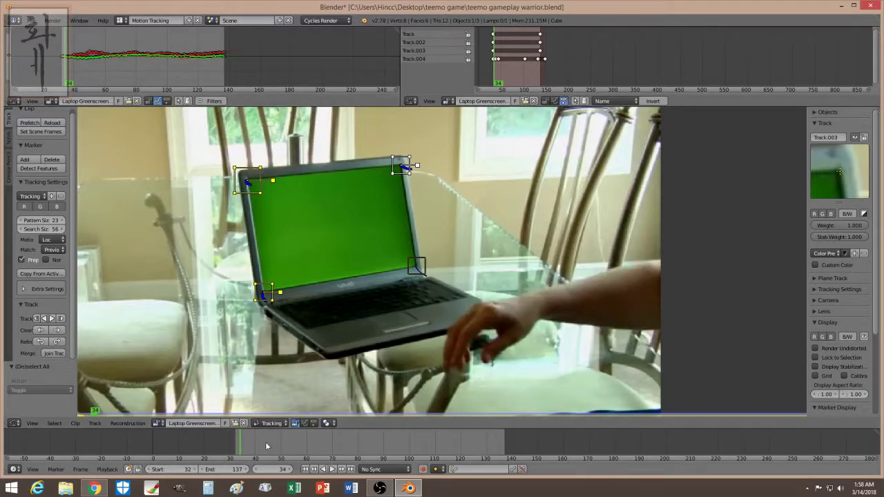
left_click_drag(265, 446, 243, 443)
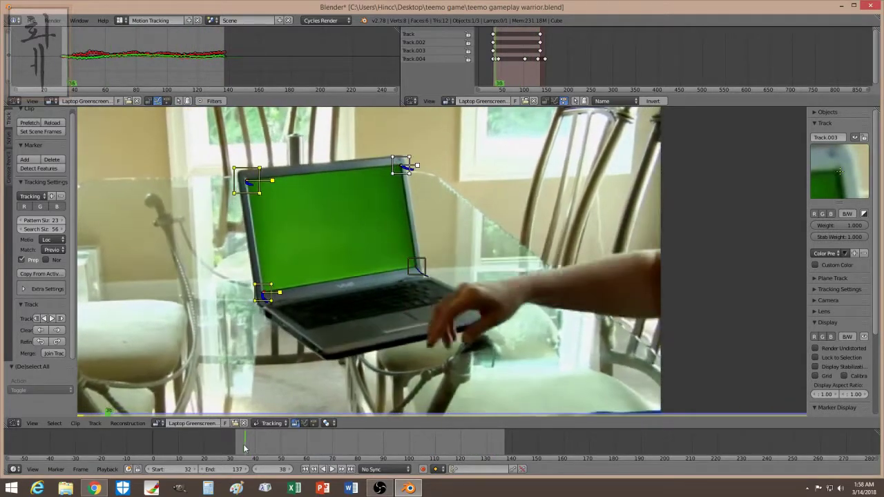
left_click(305, 469)
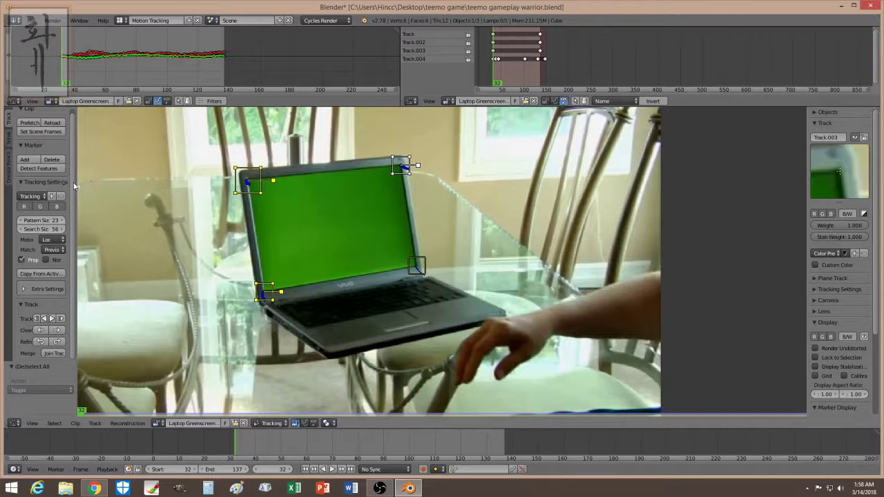
scroll(69, 181, "up", 1)
- Select all four corner markers and create a plane track from them
left_click(8, 137)
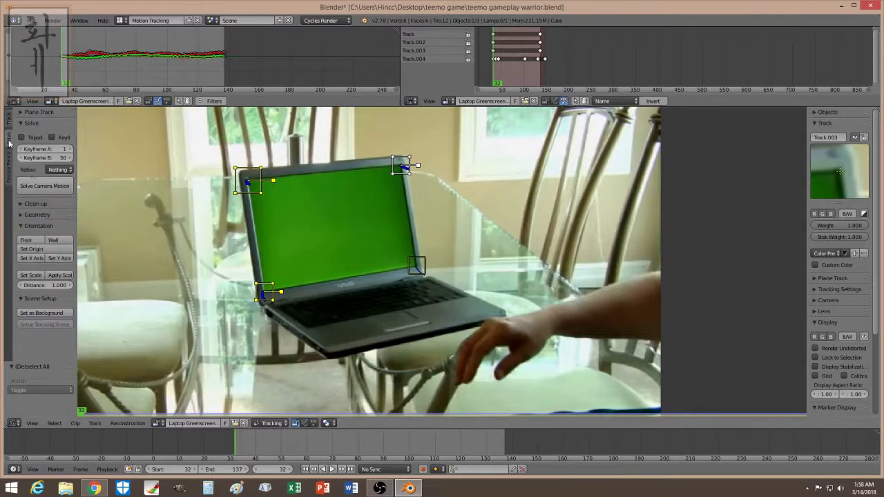
left_click(40, 112)
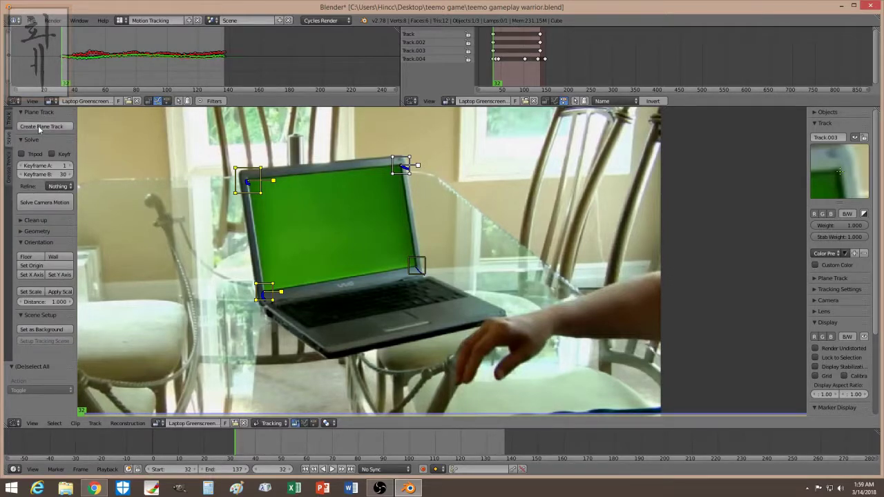
left_click(40, 127)
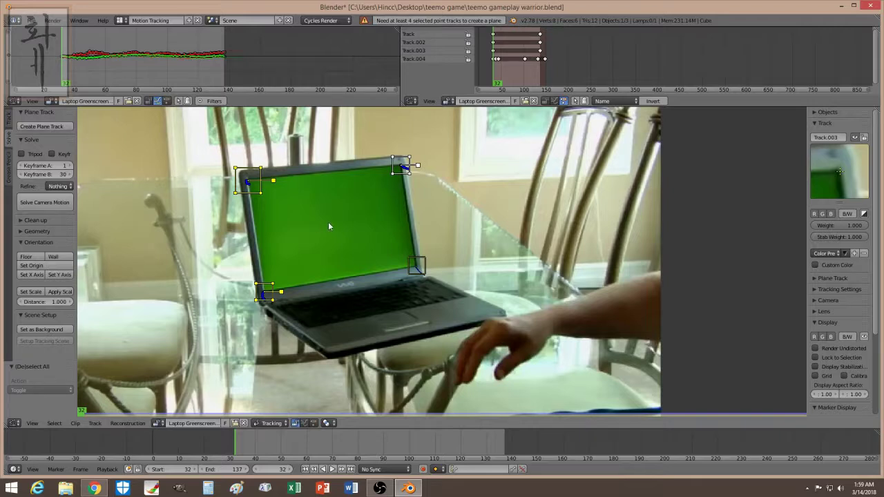
key("a")
key("a")
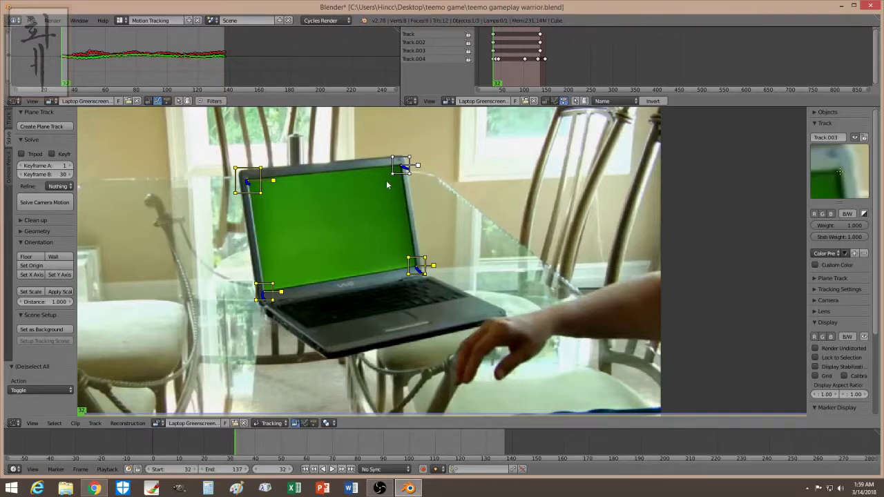
left_click(43, 126)
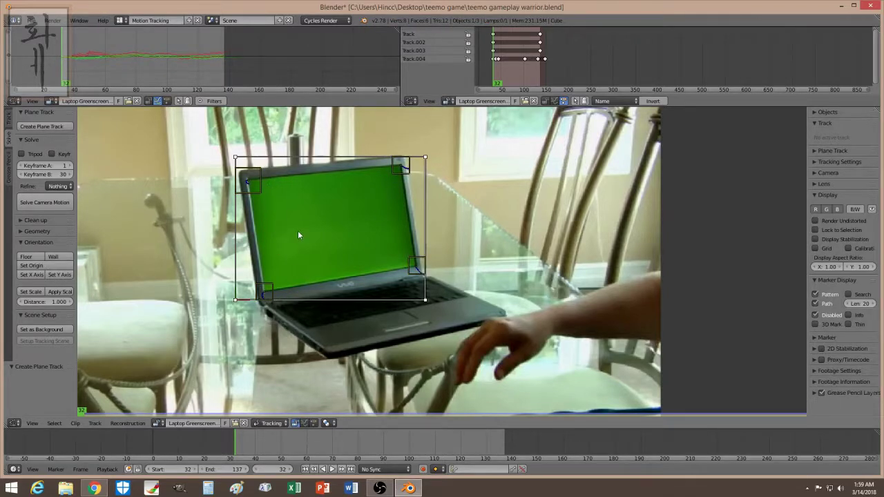
- Drag the plane track's four corners onto their matching laptop screen-corner markers
left_click_drag(235, 157, 246, 182)
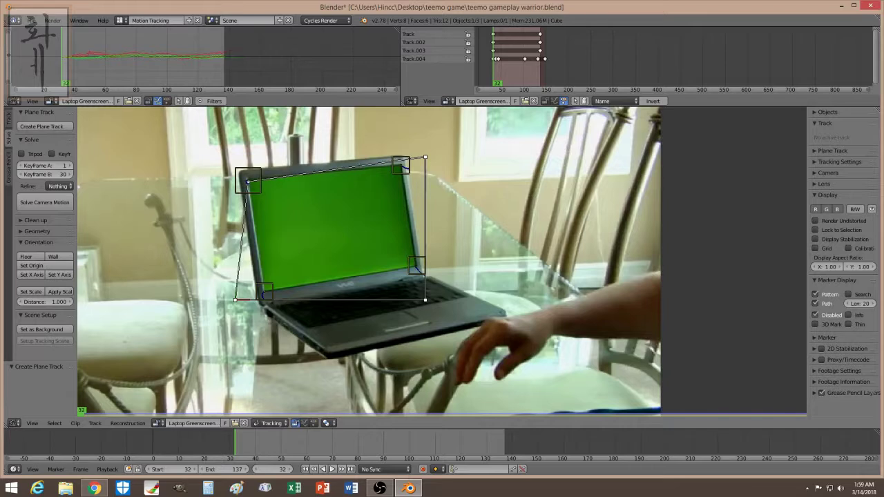
left_click_drag(236, 300, 263, 293)
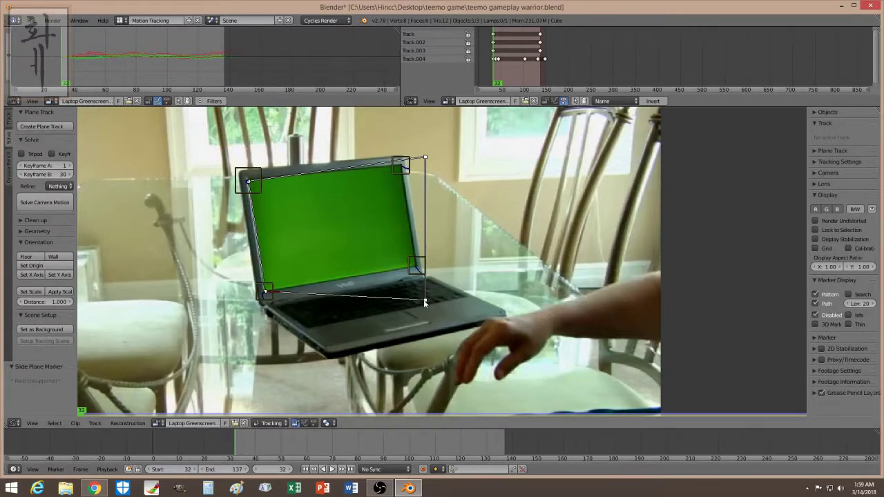
left_click_drag(425, 302, 416, 268)
left_click_drag(423, 161, 401, 166)
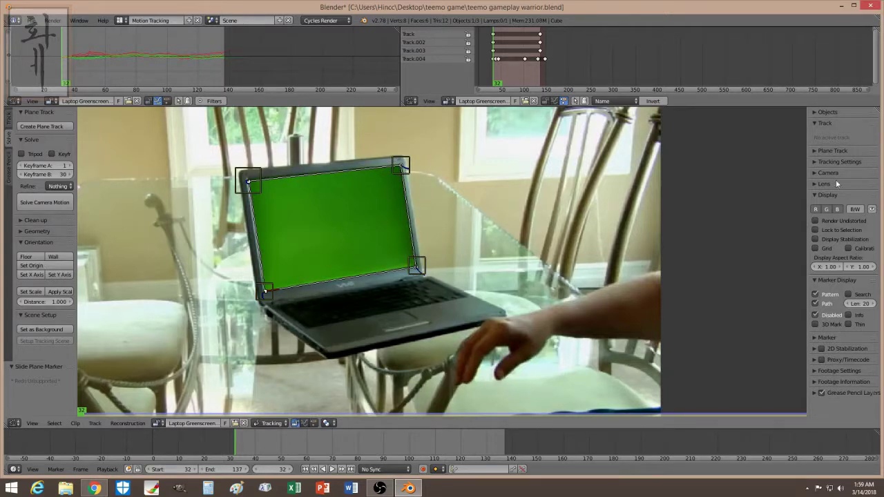
left_click(836, 154)
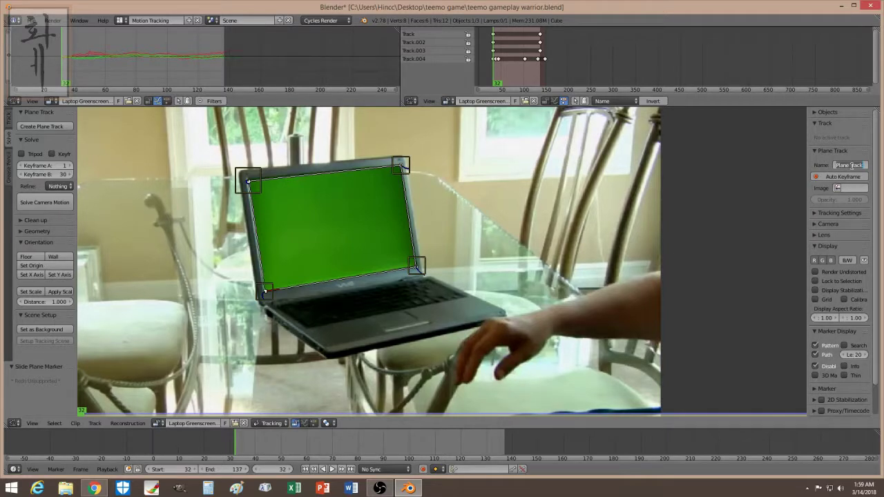
- Rename the plane track to 'screen' and scrub frames 34–49 to confirm it fits the display
key("BackSpace")
type("screen")
key("Return")
left_click_drag(243, 445, 279, 443)
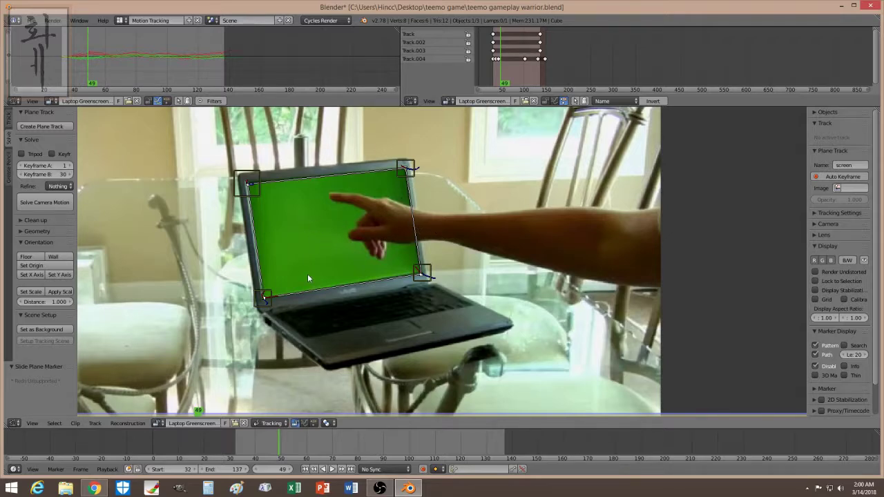
mouse_move(257, 442)
left_mouse_down()
mouse_move(302, 440)
mouse_move(241, 442)
left_mouse_up()
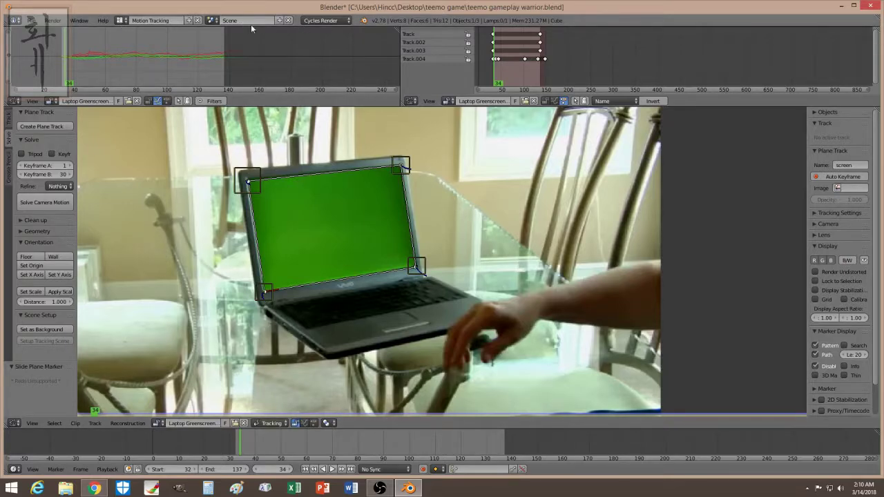
- Switch to the Compositing workspace with a Timeline below, and enable Use Nodes and Backdrop
left_click(121, 20)
left_click(135, 55)
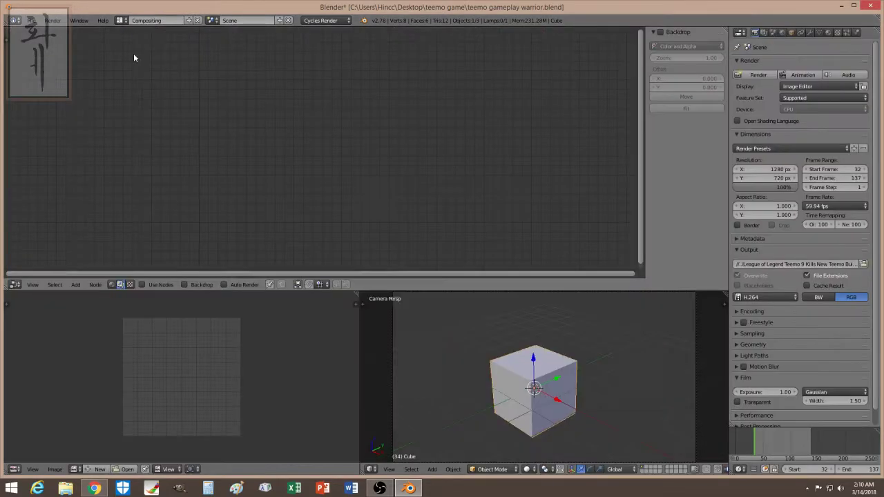
left_click(14, 469)
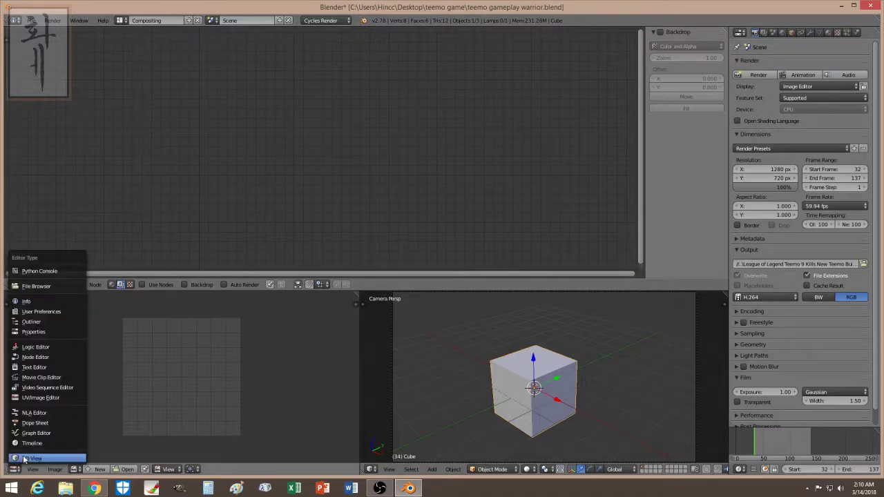
left_click(31, 445)
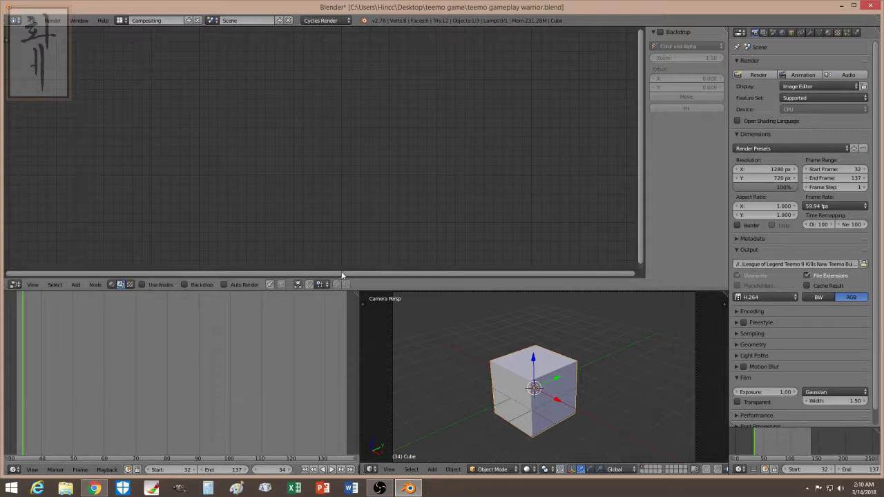
left_click_drag(357, 293, 152, 401)
left_click(152, 399)
left_click(185, 398)
- Replace the Render Layers node with a Movie Clip node loaded with Laptop Greenscreen.mp4
left_click(226, 142)
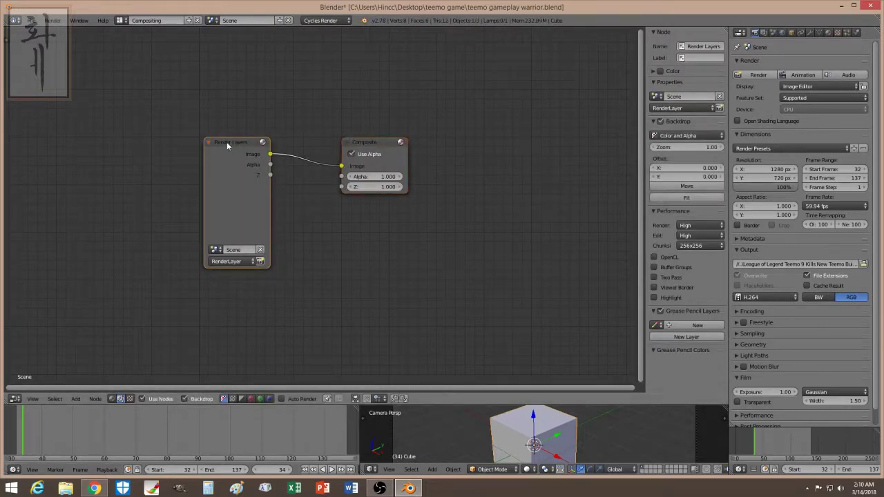
key("x")
left_click_drag(385, 145, 567, 177)
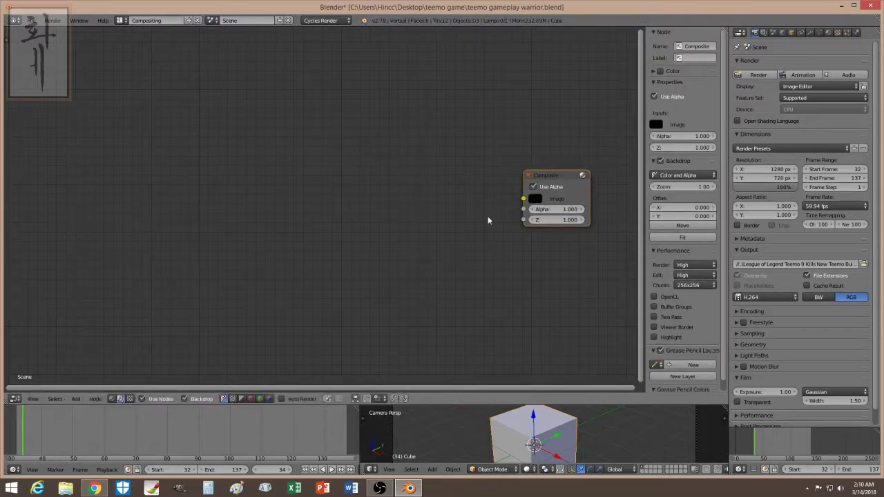
key("shift+a")
mouse_move(245, 318)
left_click(290, 348)
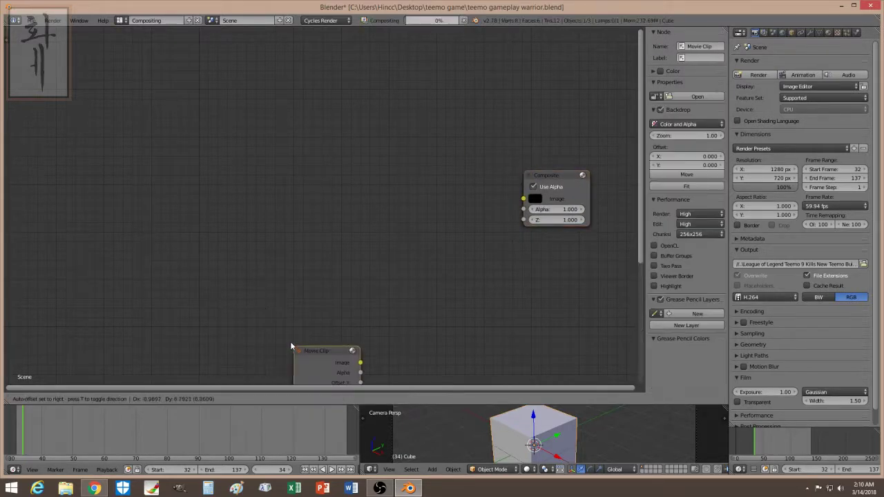
left_click(86, 67)
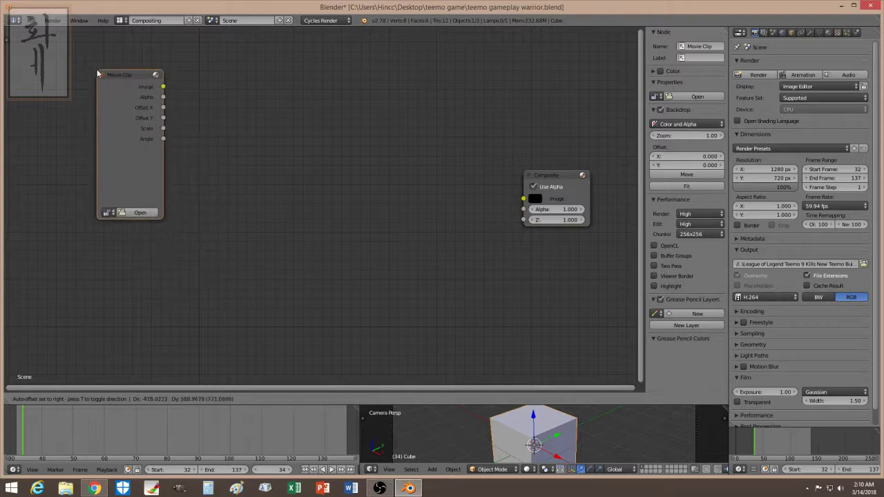
left_click(100, 209)
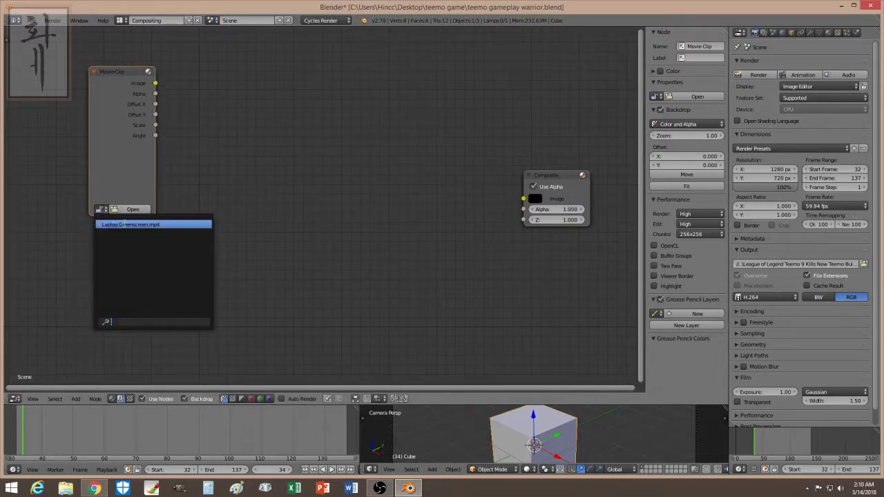
left_click(125, 224)
left_click_drag(147, 152, 122, 127)
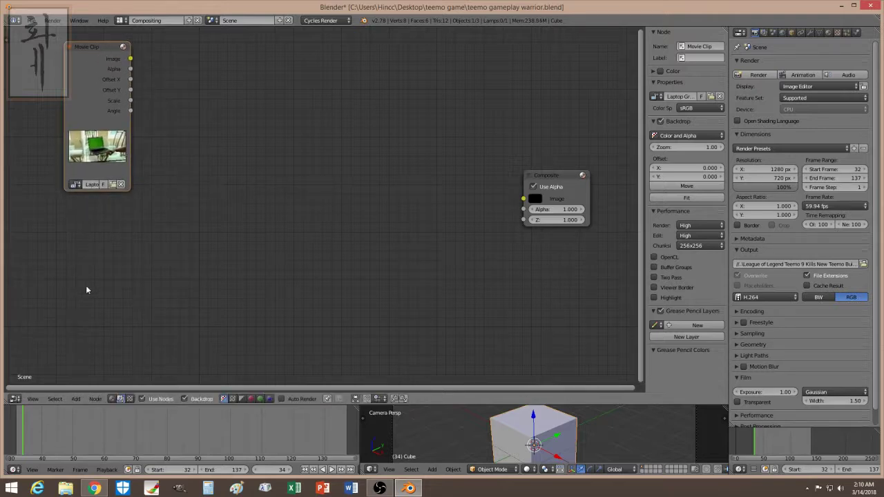
key("shift+a")
- Add an Image node below the clip, loaded with the red car photo from F:\Pictures\car picture
mouse_move(88, 286)
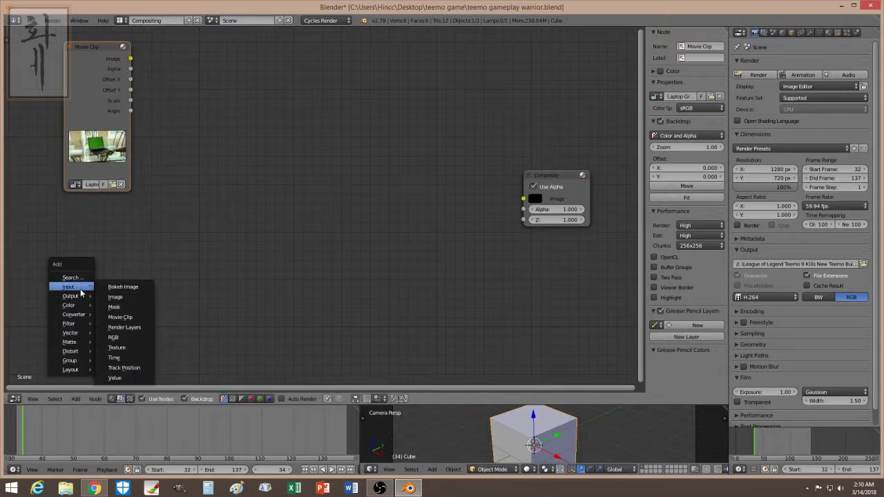
left_click(130, 297)
left_click(66, 214)
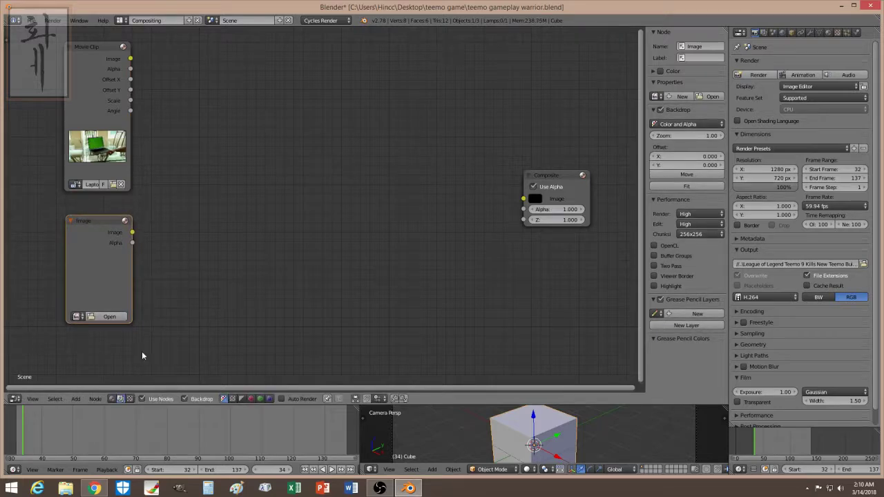
left_click(102, 316)
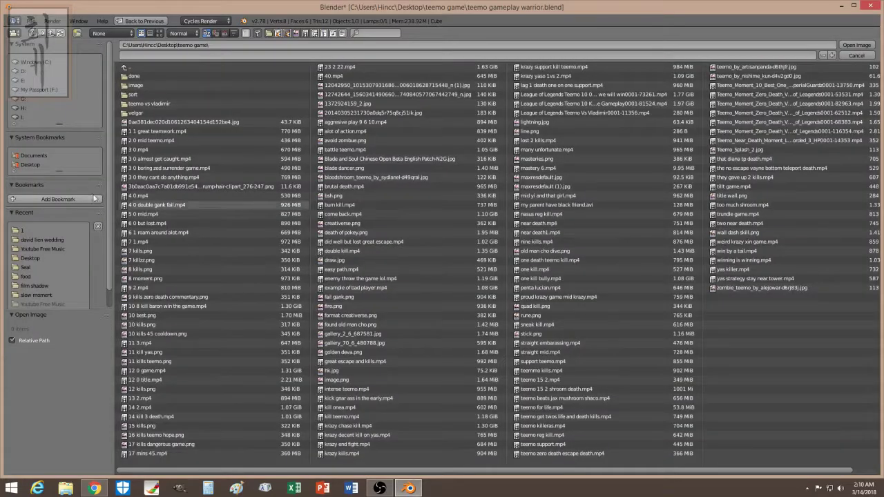
left_click(33, 91)
left_click(149, 194)
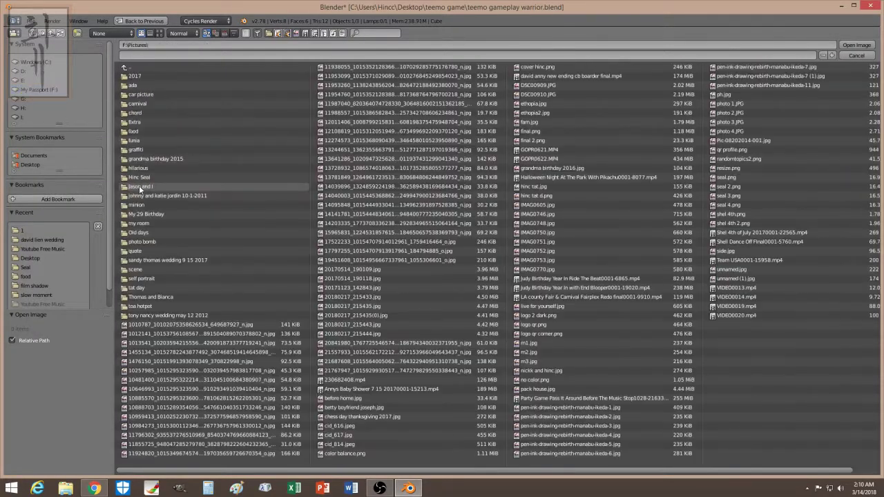
left_click(137, 94)
left_click(138, 103)
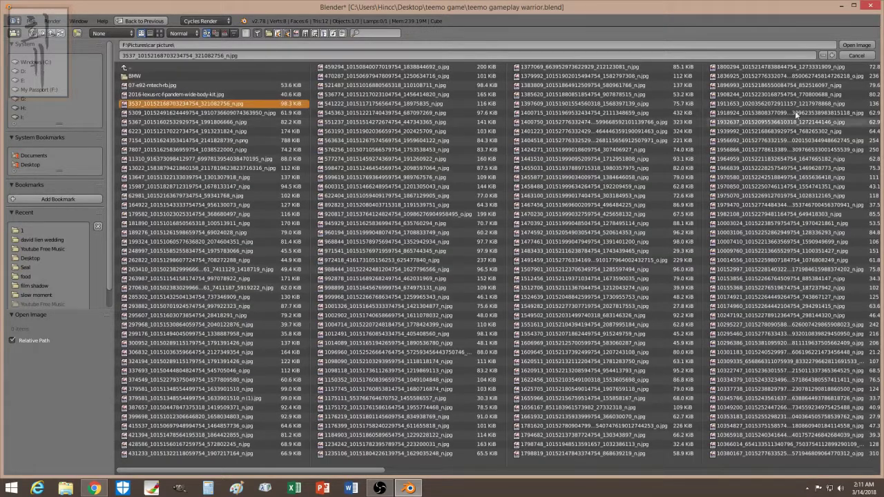
left_click(857, 45)
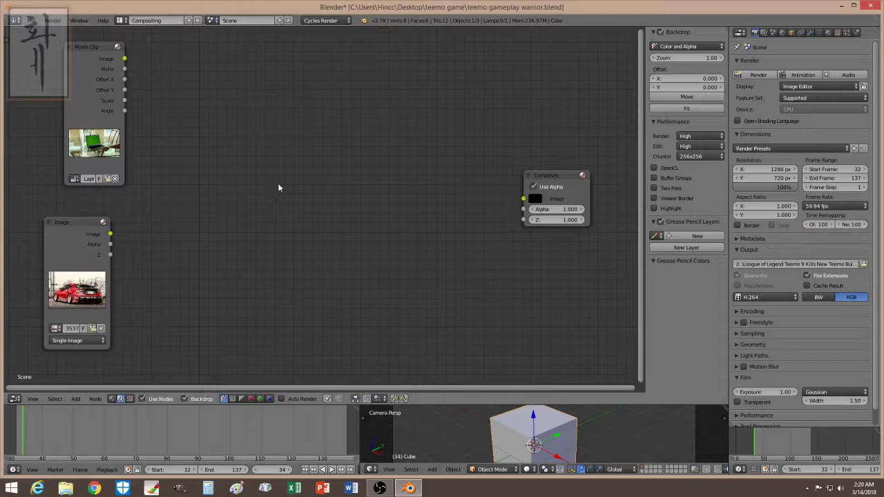
left_click_drag(95, 49, 84, 49)
- Add a Plane Track Deform node and feed the car Image into it
mouse_move(71, 222)
left_mouse_down()
mouse_move(90, 219)
mouse_move(76, 223)
left_mouse_up()
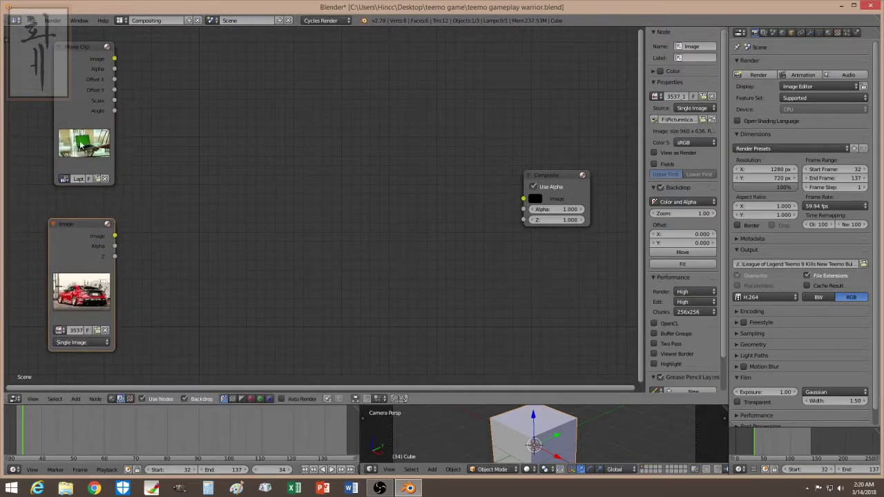
left_click(544, 173)
left_click_drag(544, 174, 525, 163)
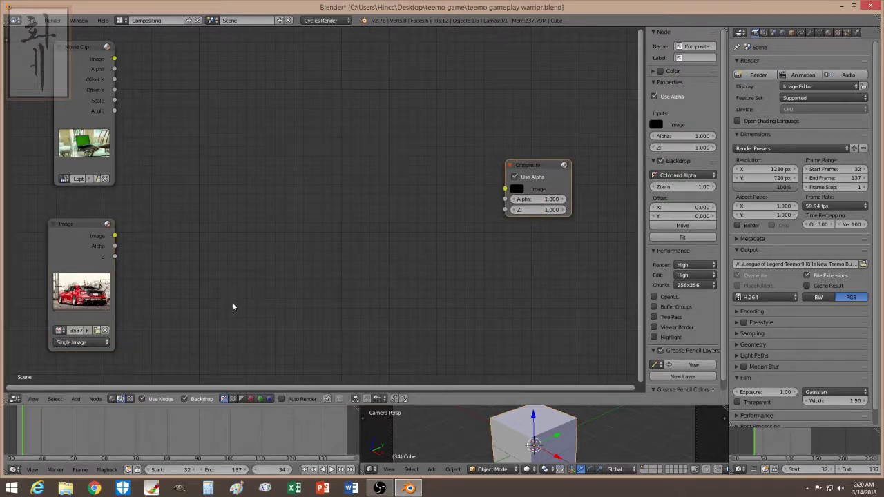
key("shift+a")
mouse_move(222, 328)
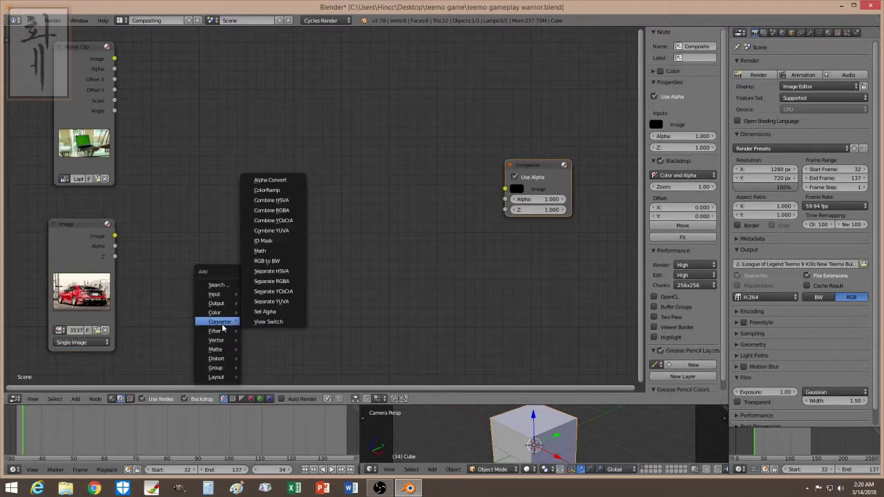
mouse_move(218, 358)
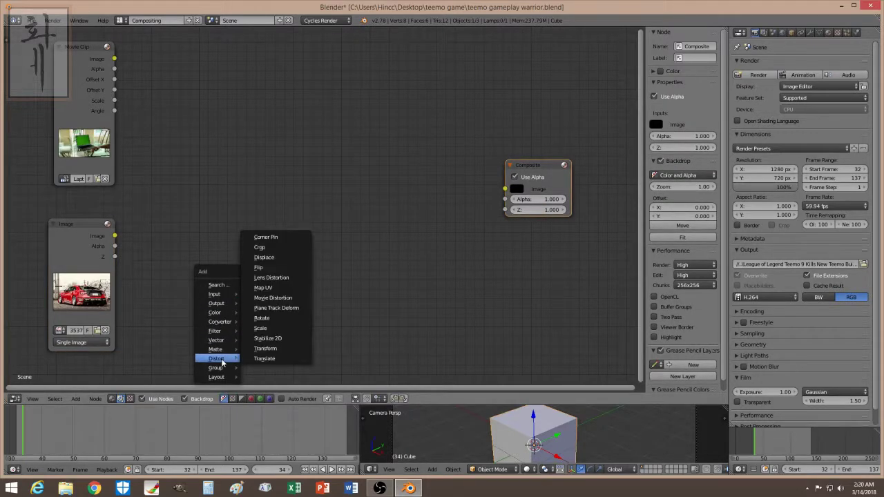
left_click(277, 310)
left_click(191, 273)
left_click_drag(116, 236, 158, 302)
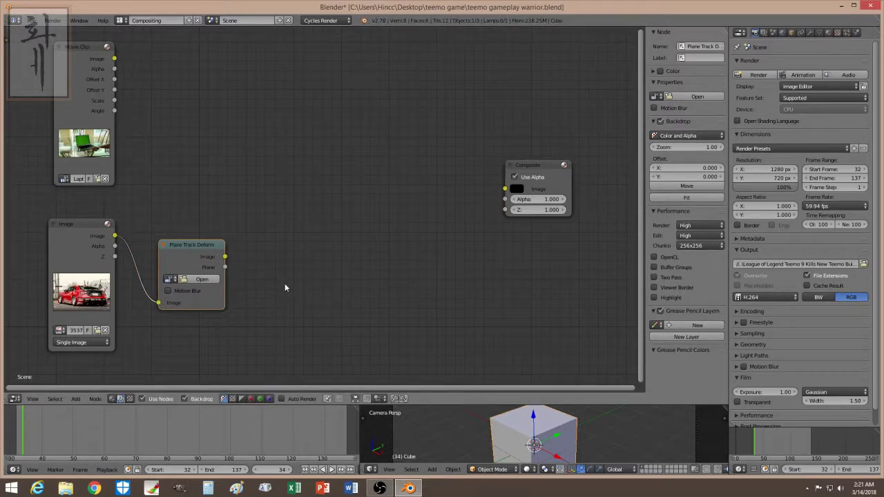
- Add an Alpha Over layering the deformed car over the laptop clip, output to Composite
key("shift+a")
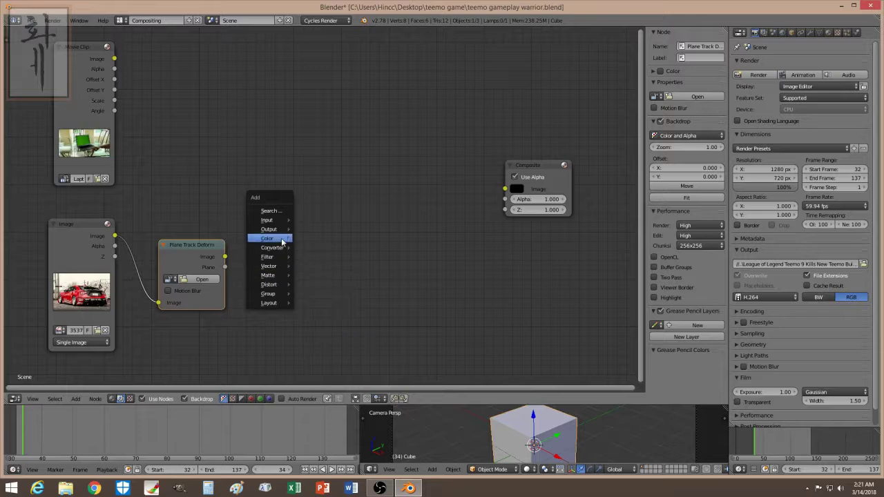
mouse_move(286, 239)
left_click(324, 239)
left_click_drag(225, 257, 330, 253)
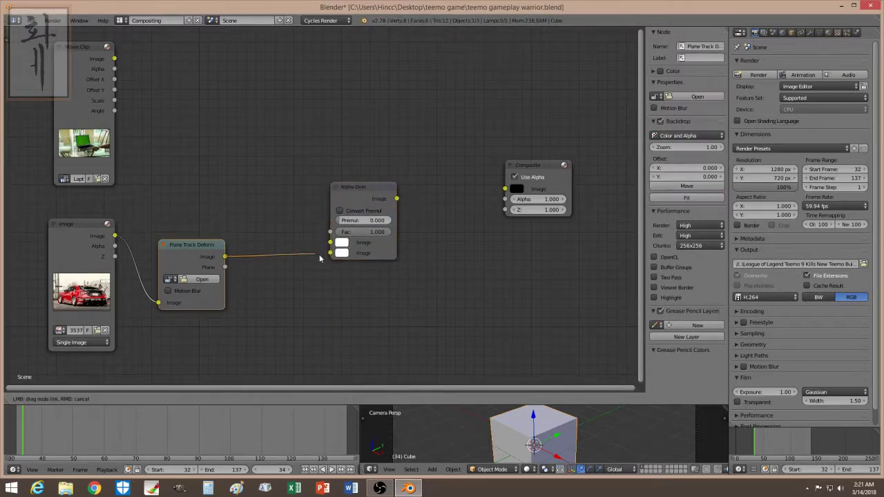
left_click_drag(113, 59, 330, 242)
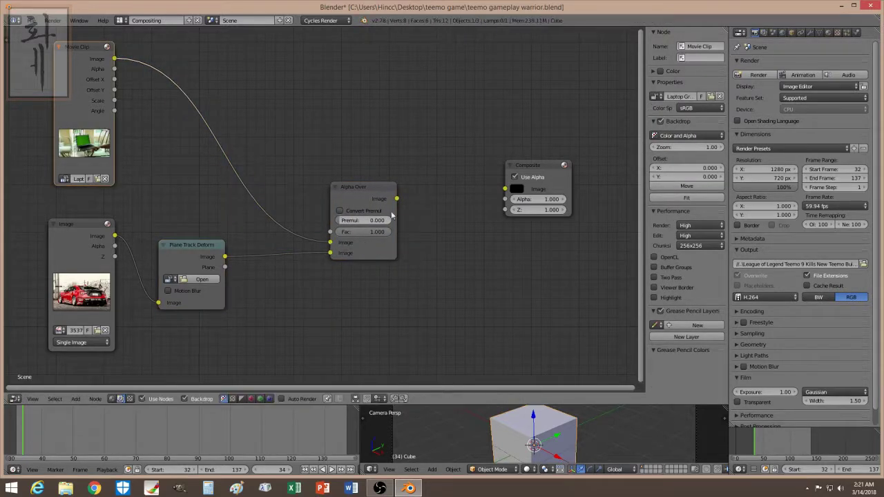
left_click_drag(397, 198, 505, 189)
- Add a Viewer node fed by the Alpha Over result
key("shift+a")
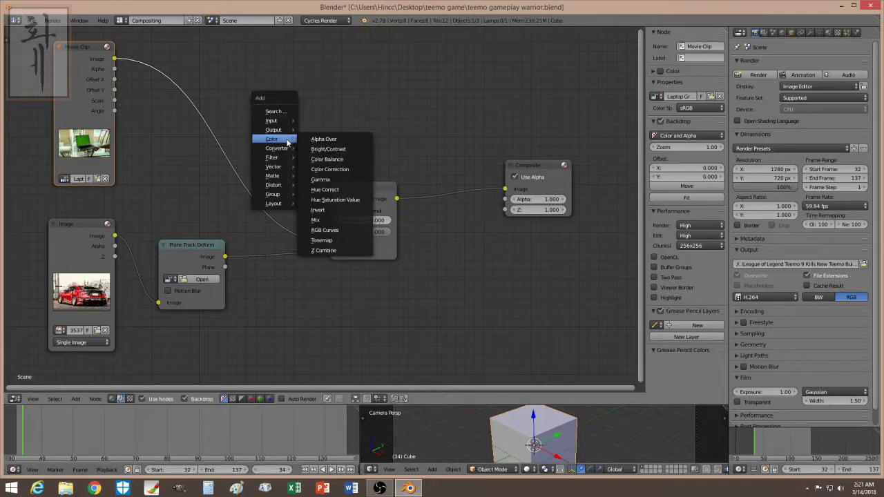
mouse_move(286, 131)
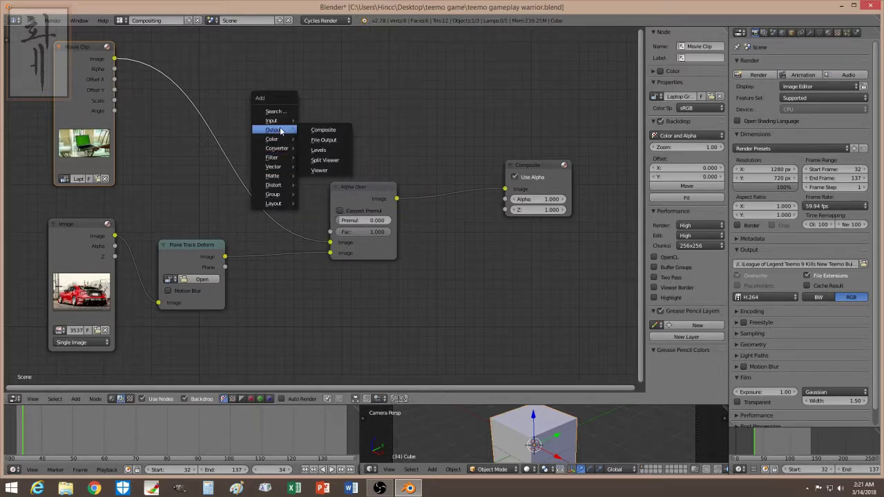
left_click(319, 170)
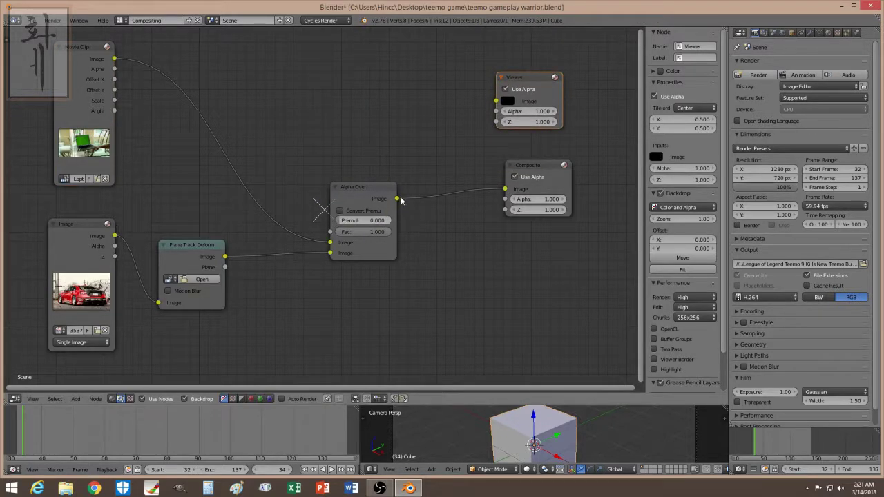
left_click_drag(397, 199, 495, 102)
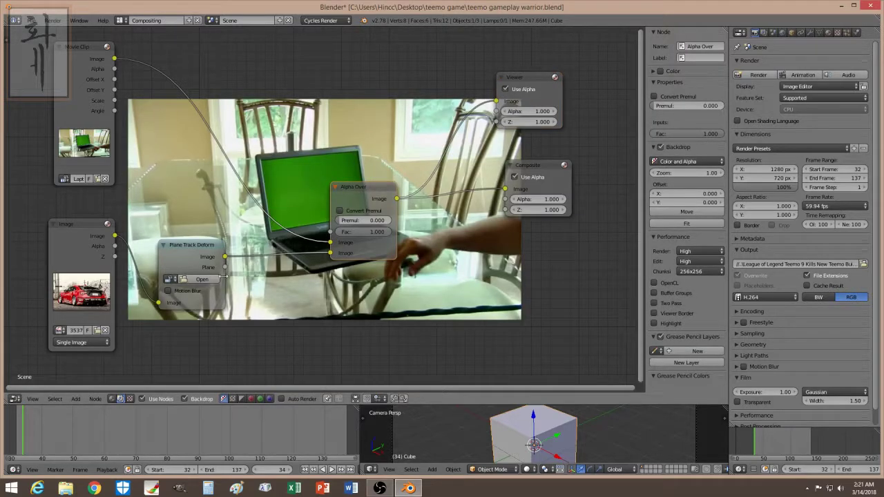
- Set Plane Track Deform to the laptop clip, Camera object and 'screen' plane track
left_click(172, 279)
left_click(186, 291)
left_click(192, 291)
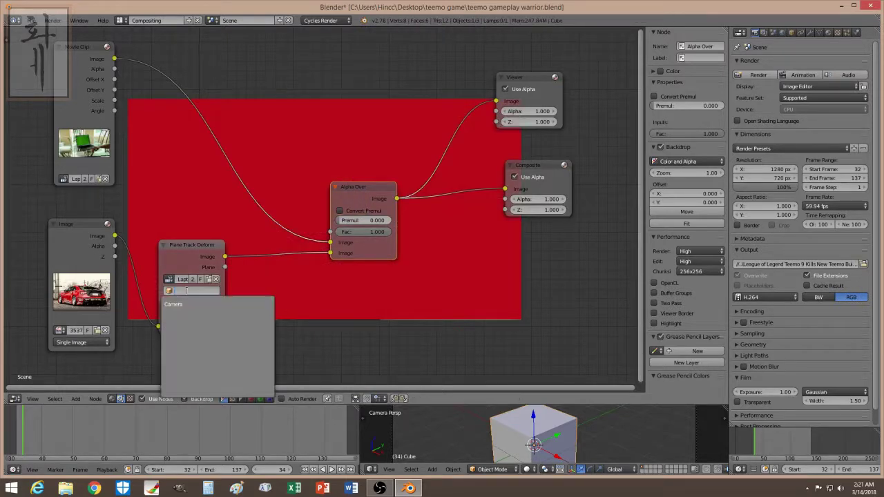
left_click(193, 303)
left_click(191, 302)
left_click(193, 313)
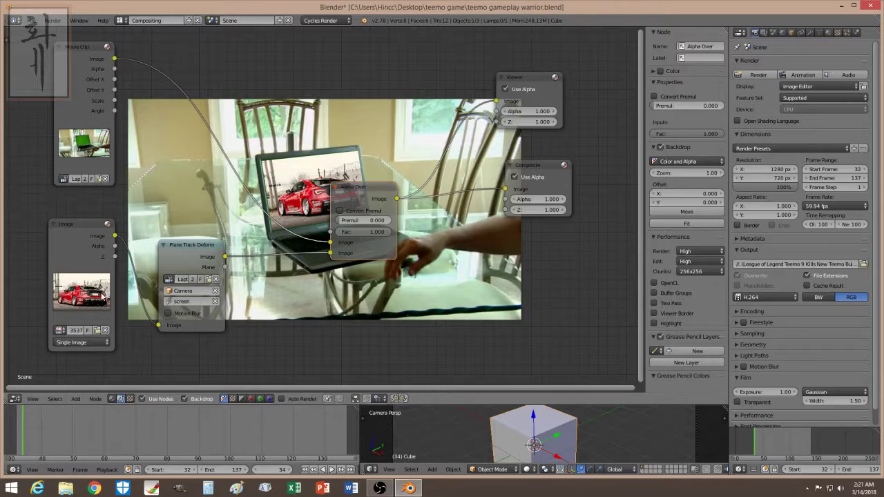
left_click_drag(373, 194, 350, 274)
- Check frames 42–44 to confirm the car photo stays warped onto the laptop screen
left_click(51, 444)
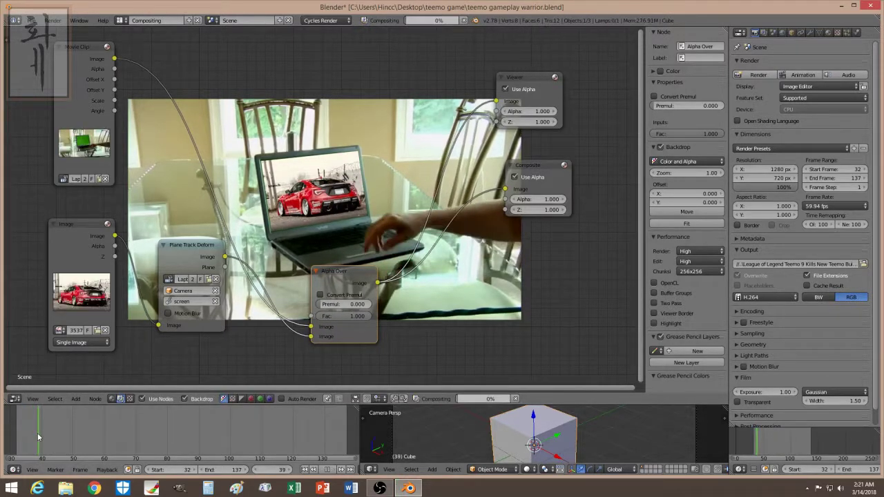
left_click(54, 436)
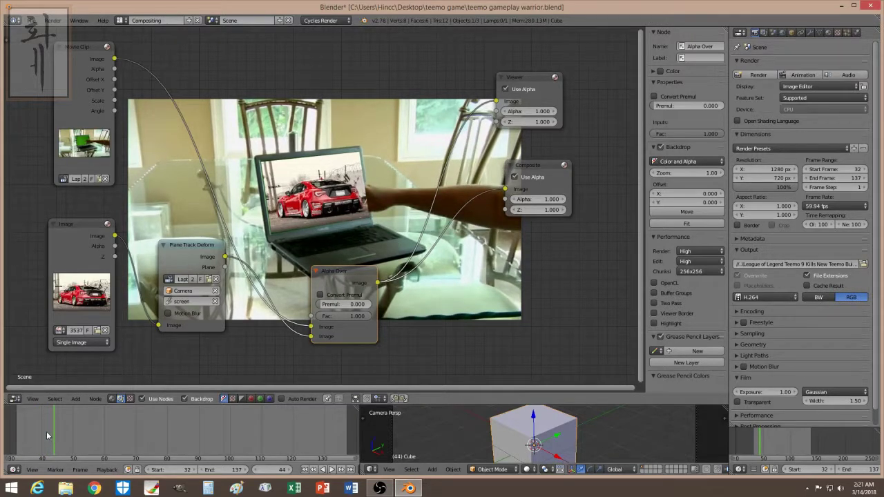
left_click(51, 431)
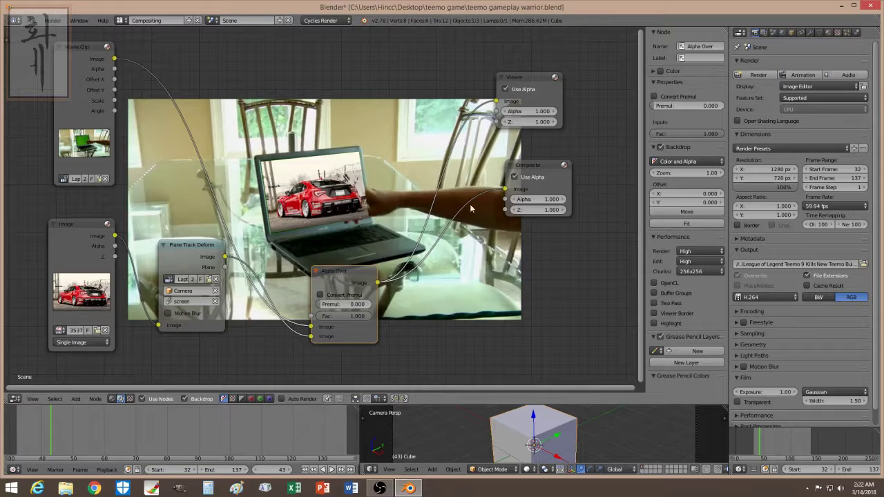
left_click(193, 243)
- Move the Plane Track Deform node down-left and the Alpha Over node up to make room
left_click_drag(193, 243, 183, 273)
left_click_drag(340, 274, 340, 227)
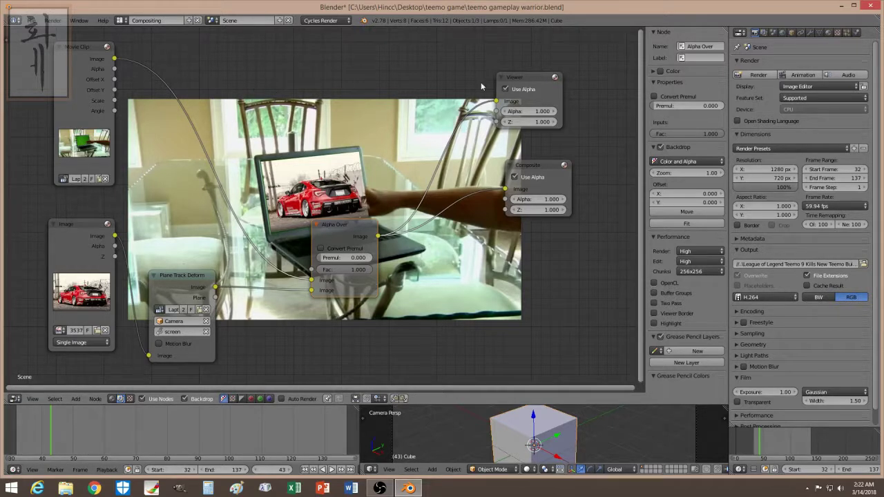
- Add a Set Alpha node and reroute the Movie Clip footage into its Image input
key("shift+a")
mouse_move(211, 109)
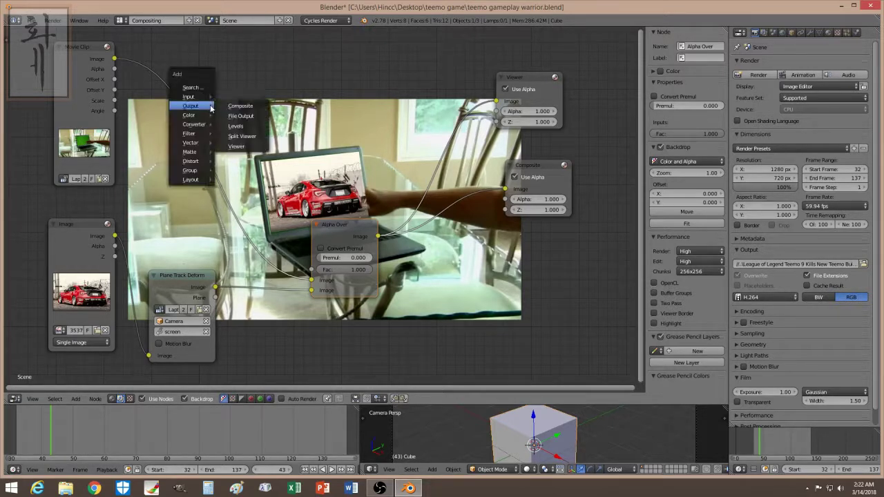
mouse_move(203, 125)
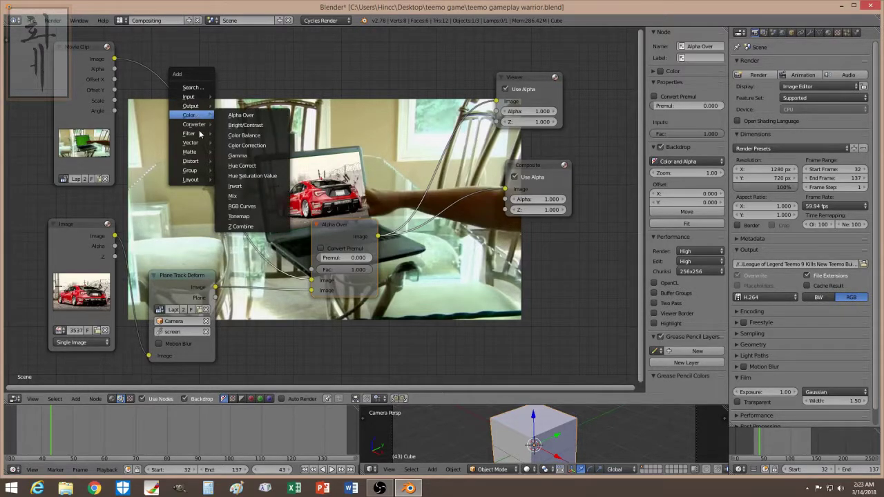
mouse_move(197, 160)
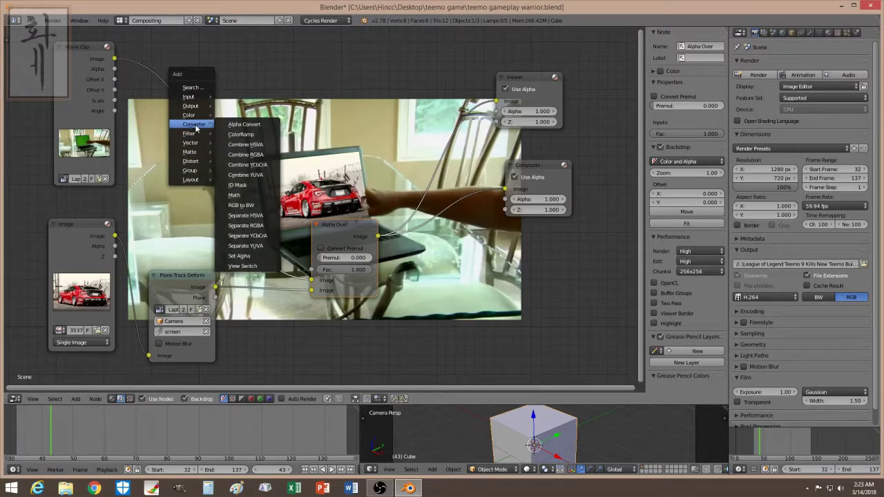
left_click(241, 256)
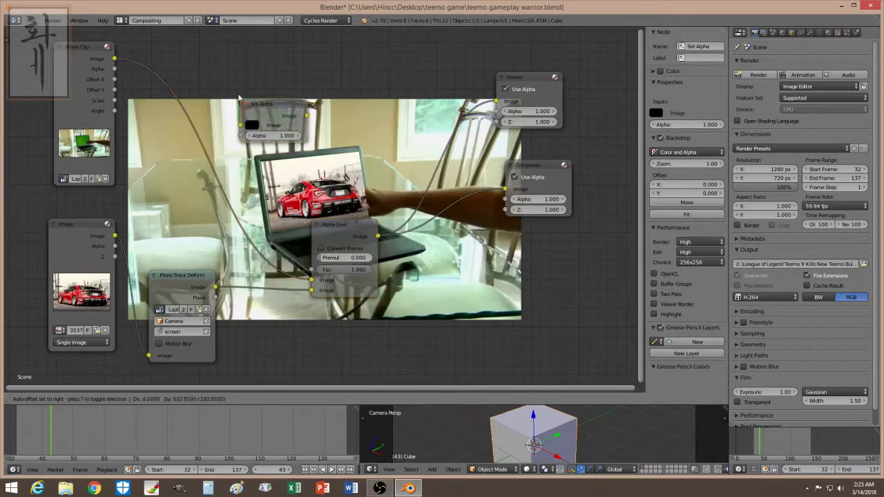
left_click(199, 71)
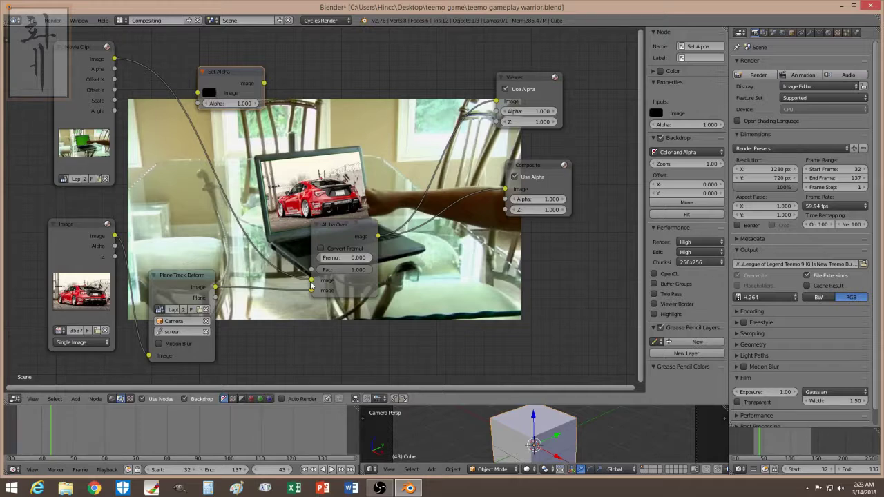
left_click_drag(310, 280, 205, 77)
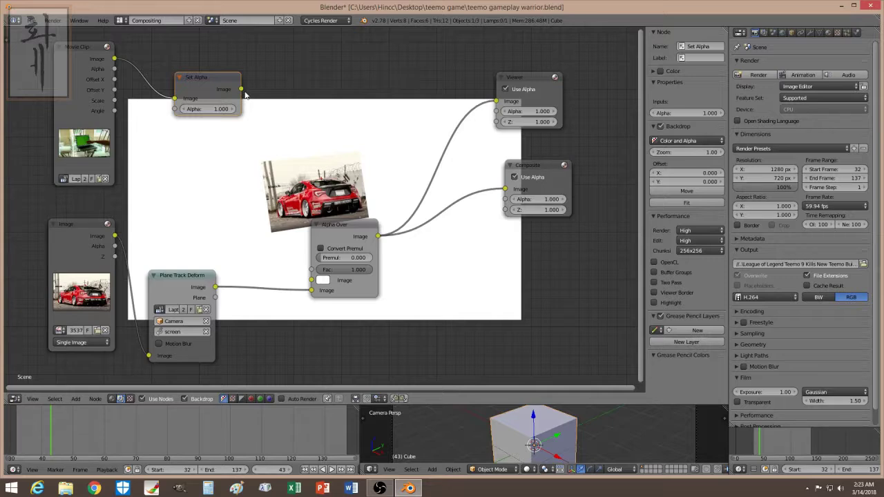
left_click_drag(242, 91, 271, 96)
- Add a Separate RGBA node fed by Set Alpha's output
key("shift+a")
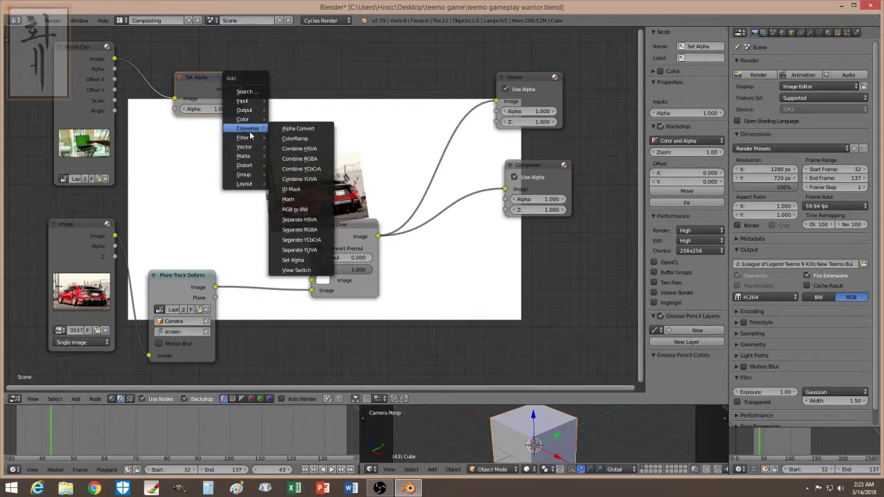
left_click(299, 230)
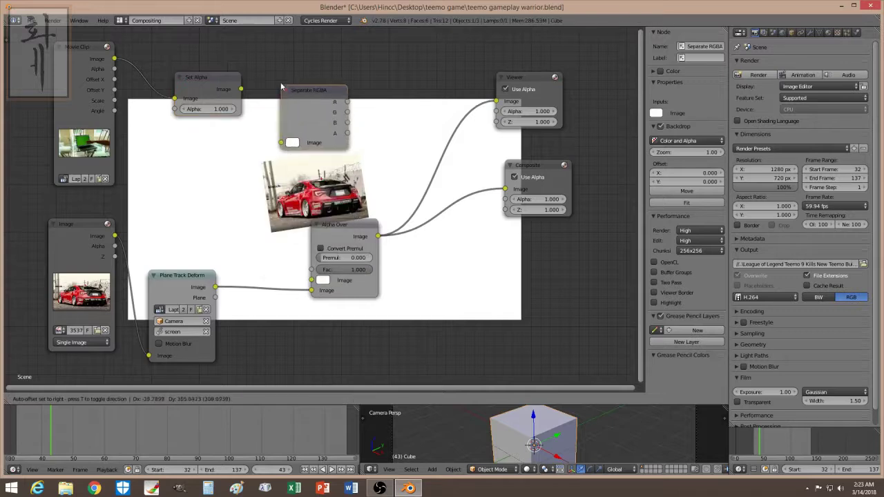
left_click_drag(240, 89, 278, 131)
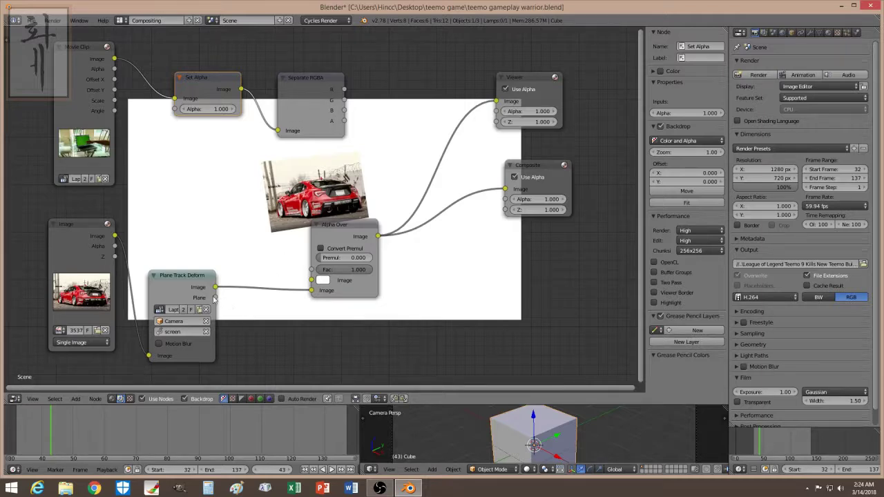
- Preview the plane mask, reconnect Alpha Over to the Viewer, and shift Set Alpha and Separate RGBA left
left_click_drag(215, 298, 496, 102)
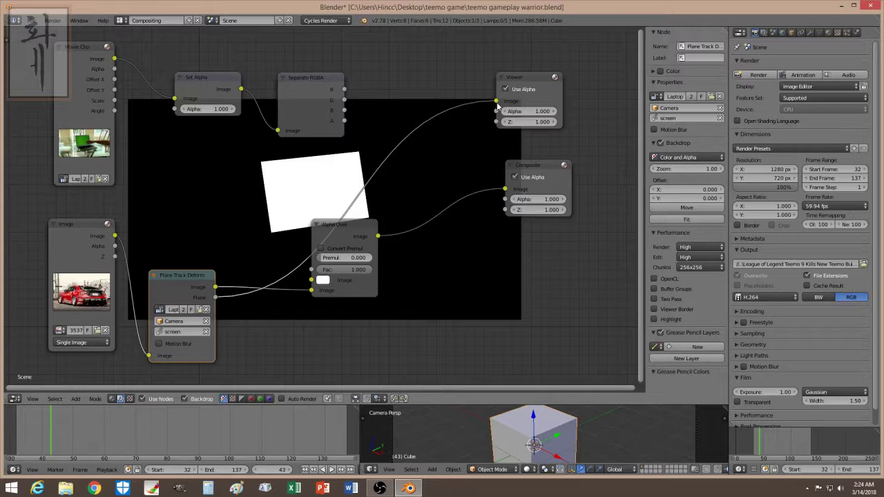
left_click_drag(496, 102, 362, 165)
left_click_drag(377, 236, 496, 102)
left_click_drag(235, 95, 207, 105)
left_click_drag(290, 81, 249, 87)
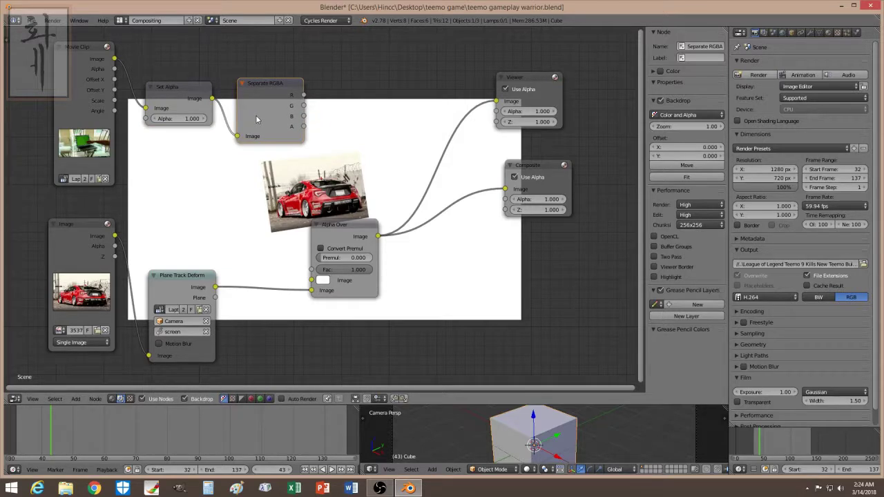
- Add a Math node set to Subtract, taking the red and green channels from Separate RGBA
key("shift+a")
mouse_move(252, 115)
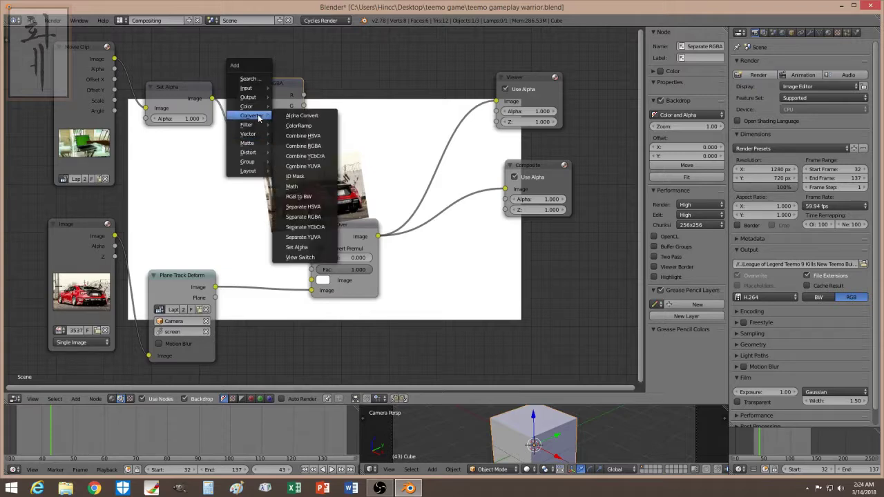
left_click(305, 187)
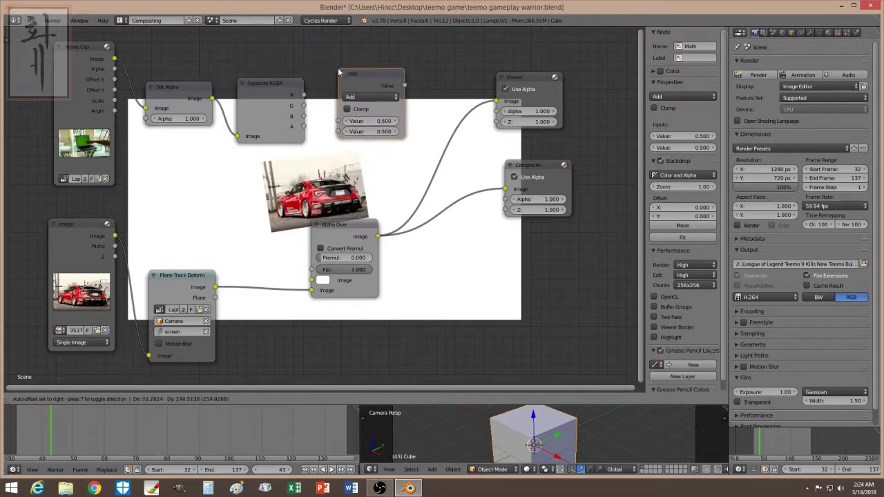
left_click(366, 83)
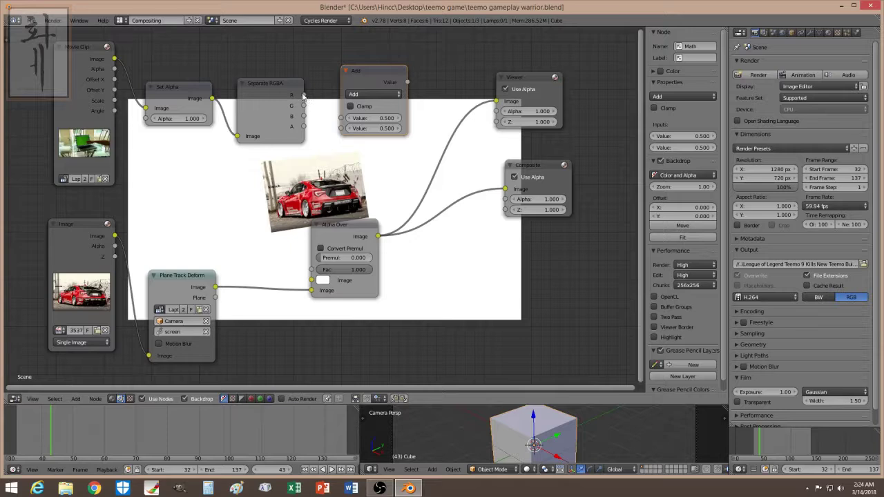
left_click_drag(303, 95, 341, 128)
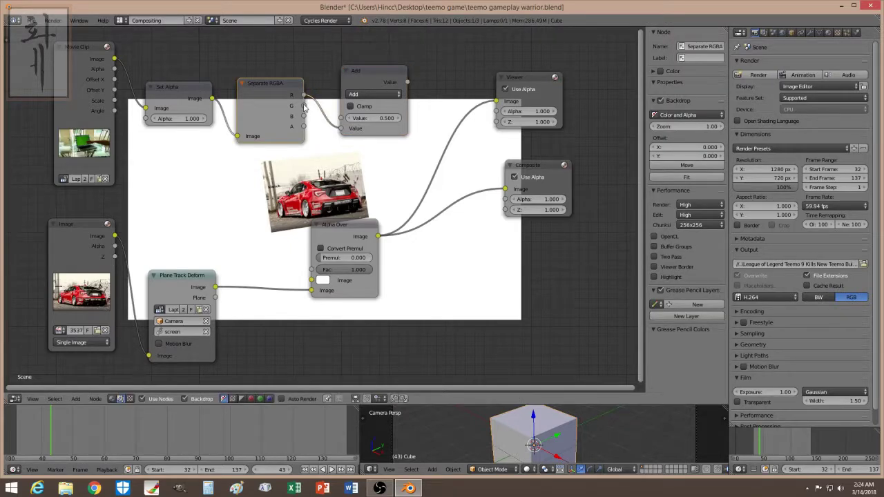
left_click_drag(304, 106, 341, 118)
left_click(370, 94)
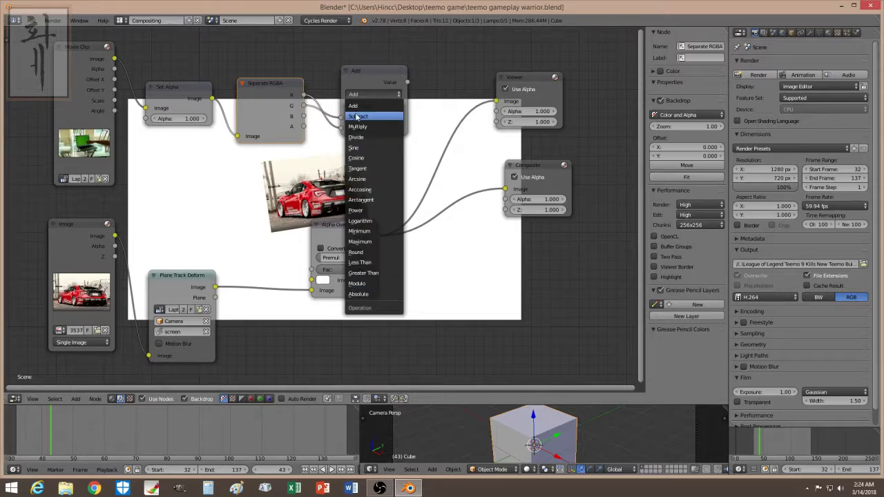
left_click(357, 118)
- Preview the Subtract result in the Viewer and reposition the Subtract and Separate RGBA nodes
left_click_drag(280, 86, 264, 90)
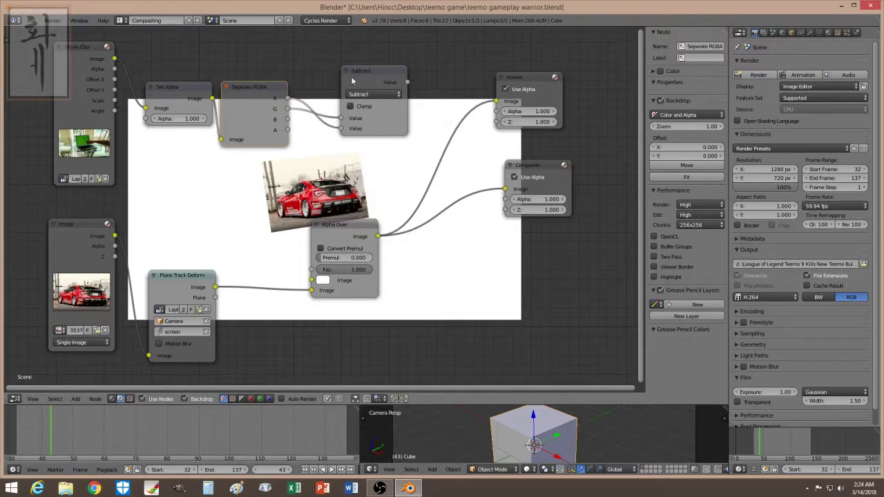
left_click_drag(352, 82, 331, 88)
left_click_drag(386, 89, 496, 100)
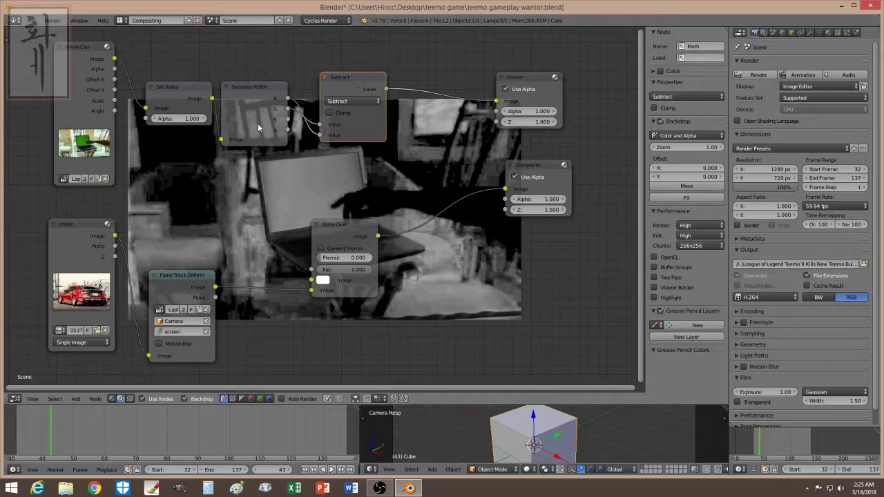
left_click_drag(346, 81, 353, 102)
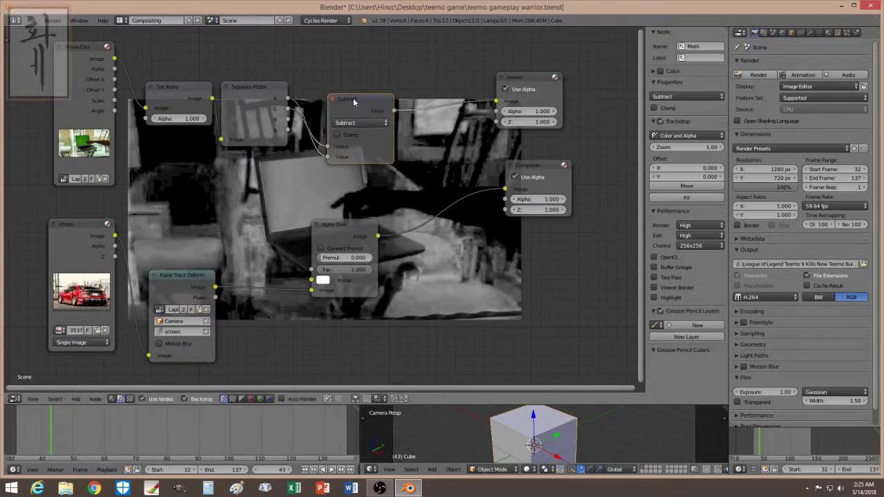
- Delete the Subtract and Separate RGBA nodes and send Set Alpha's output to the Viewer
key("x")
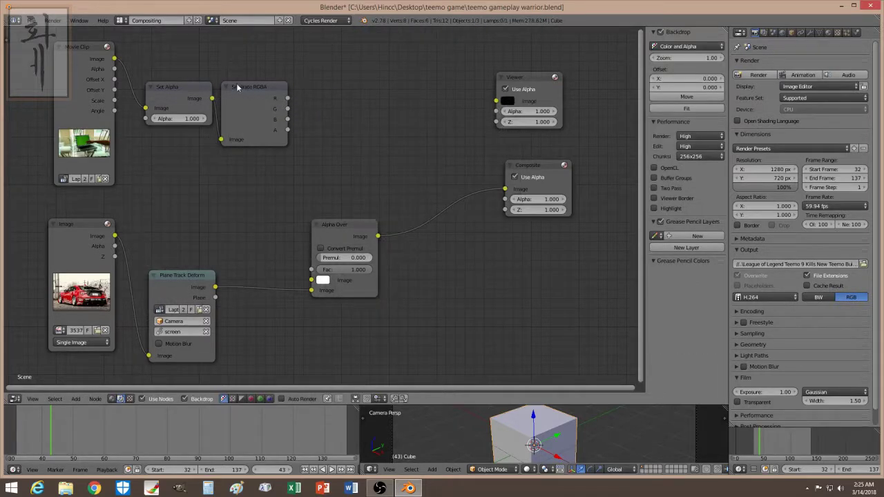
left_click(248, 87)
key("x")
left_click_drag(213, 98, 496, 101)
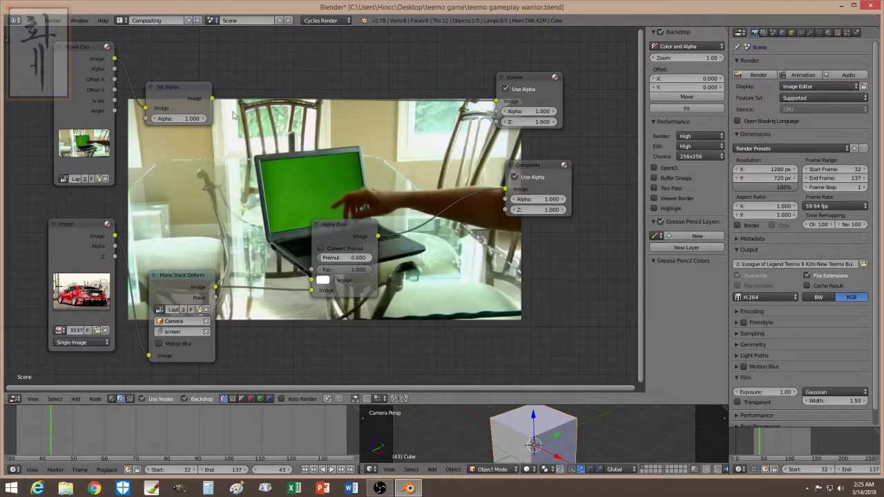
- Insert a new Separate RGBA node between Set Alpha and the Viewer
key("shift+a")
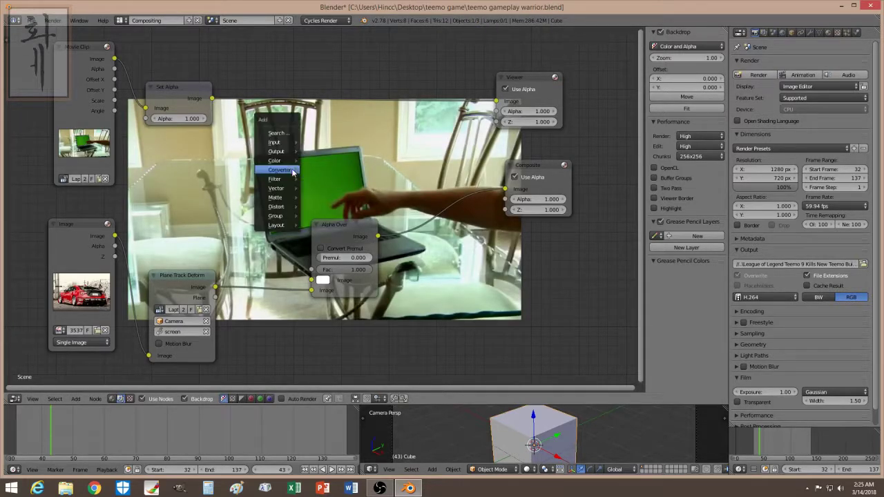
mouse_move(290, 170)
left_click(332, 271)
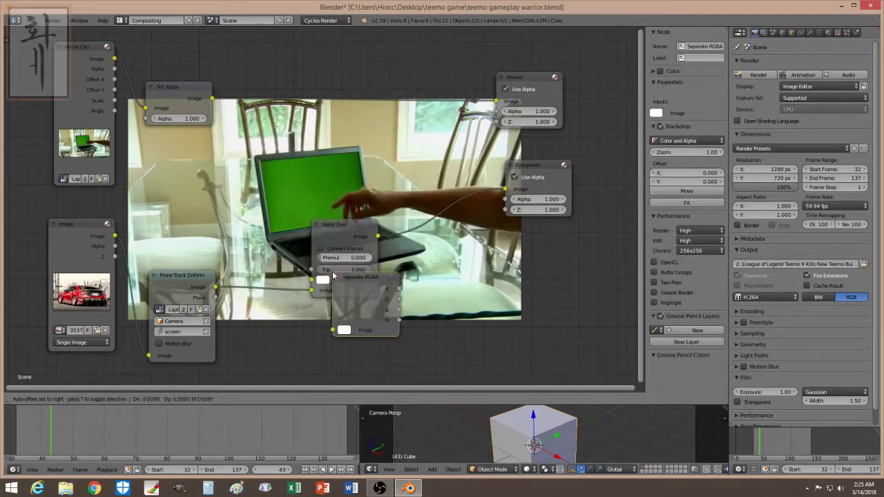
left_click(237, 76)
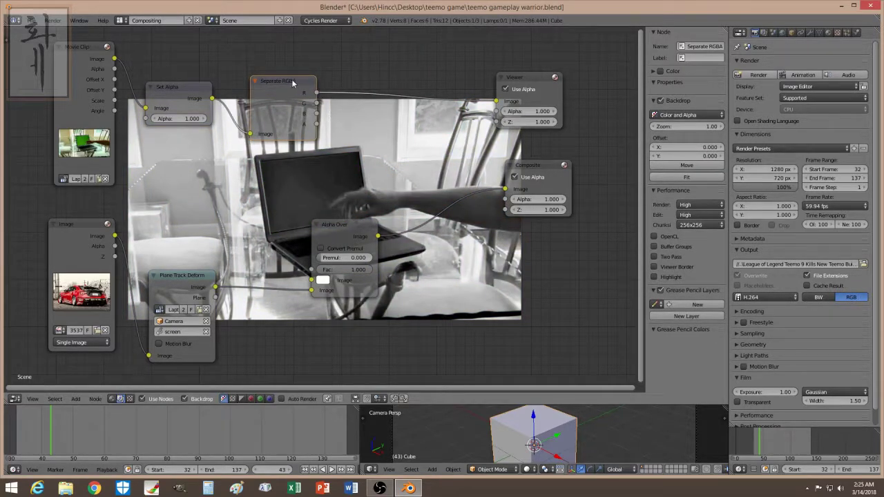
left_click_drag(295, 84, 267, 77)
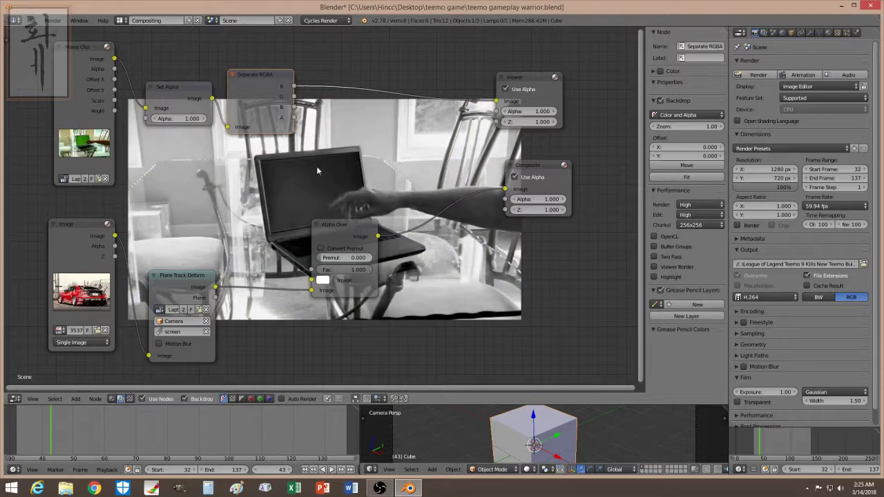
- Add a Subtract math node taking the red channel minus the green channel
key("shift+a")
mouse_move(322, 167)
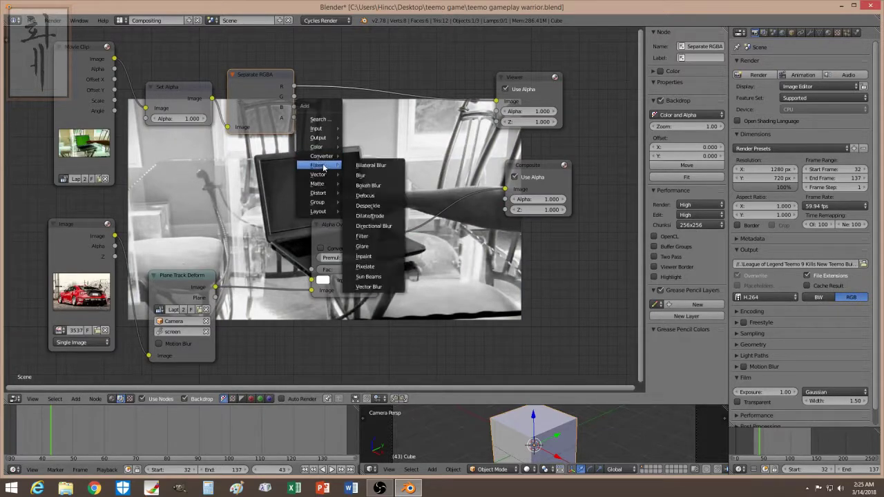
left_click(366, 222)
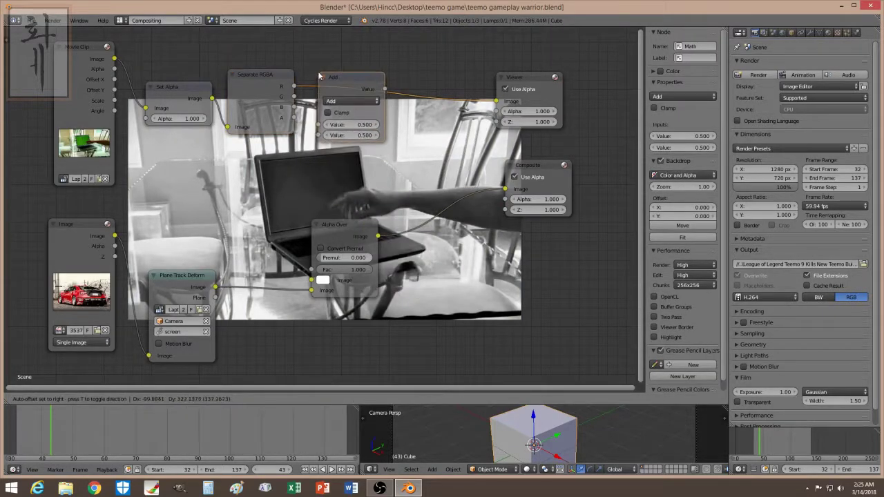
left_click(319, 76)
left_click_drag(294, 92, 330, 124)
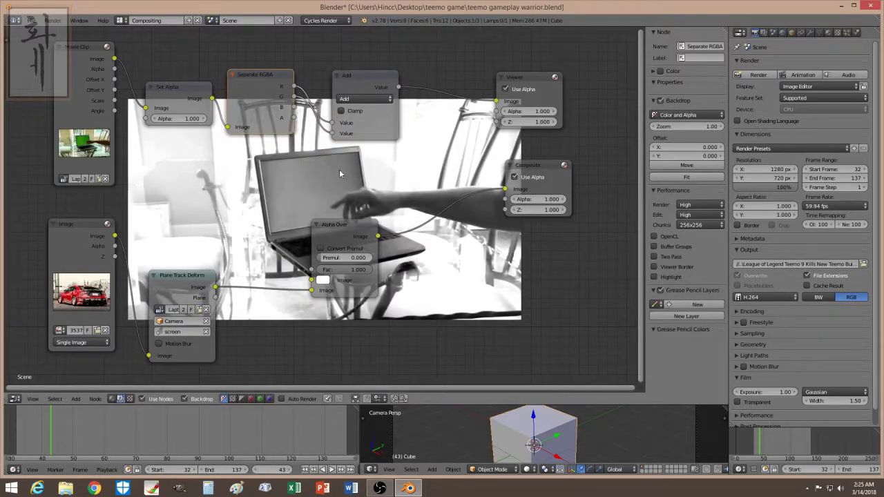
left_click(365, 99)
left_click(368, 117)
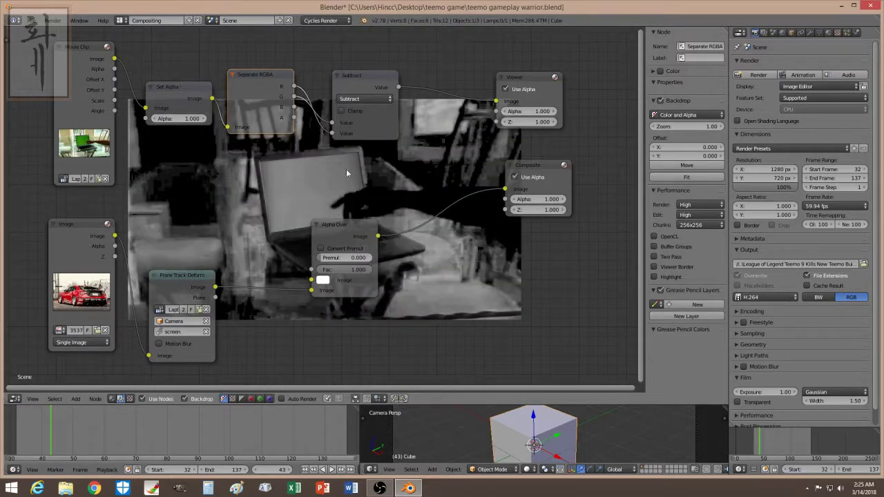
left_click_drag(355, 78, 349, 75)
left_click_drag(270, 81, 272, 92)
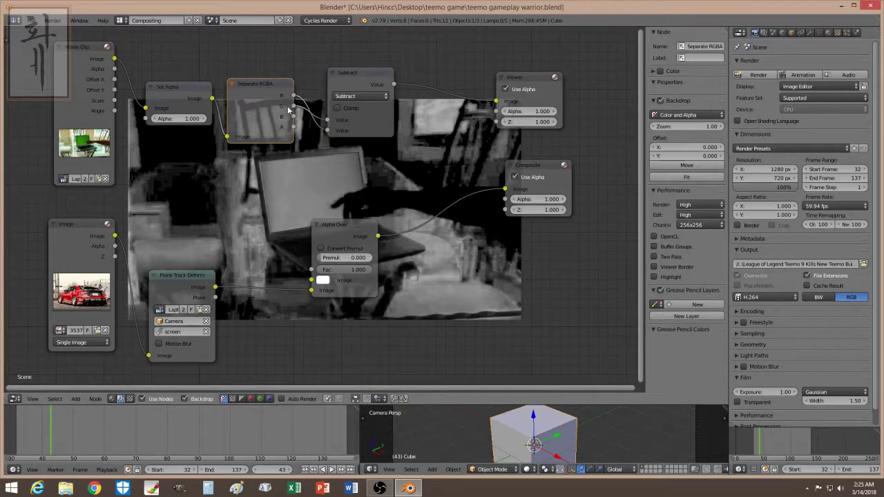
left_click_drag(285, 109, 347, 131)
- Move Alpha Over lower and shift Subtract, Separate RGBA and Set Alpha to the left
left_click_drag(354, 223, 354, 282)
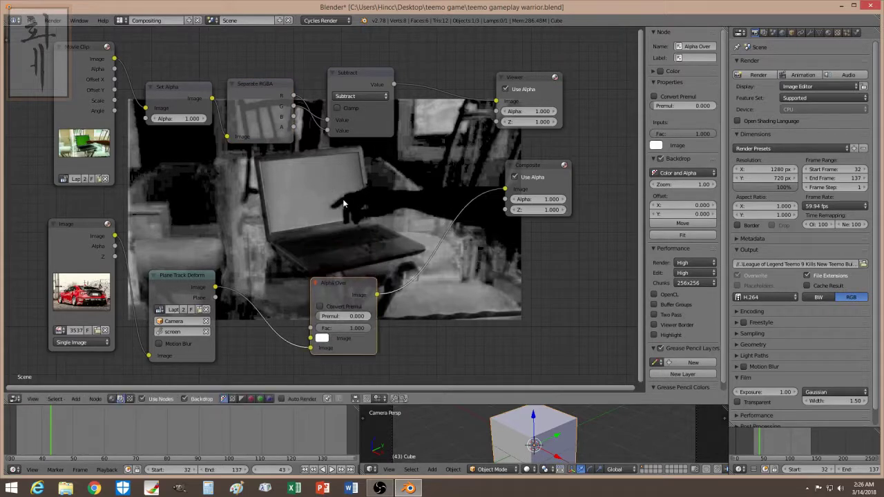
left_click_drag(359, 73, 342, 75)
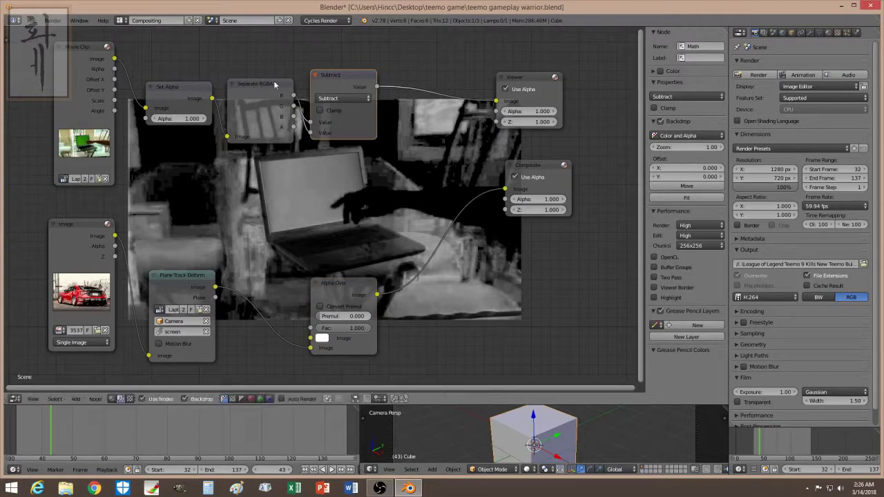
left_click_drag(267, 83, 257, 83)
left_click(191, 88)
left_click_drag(190, 84, 174, 84)
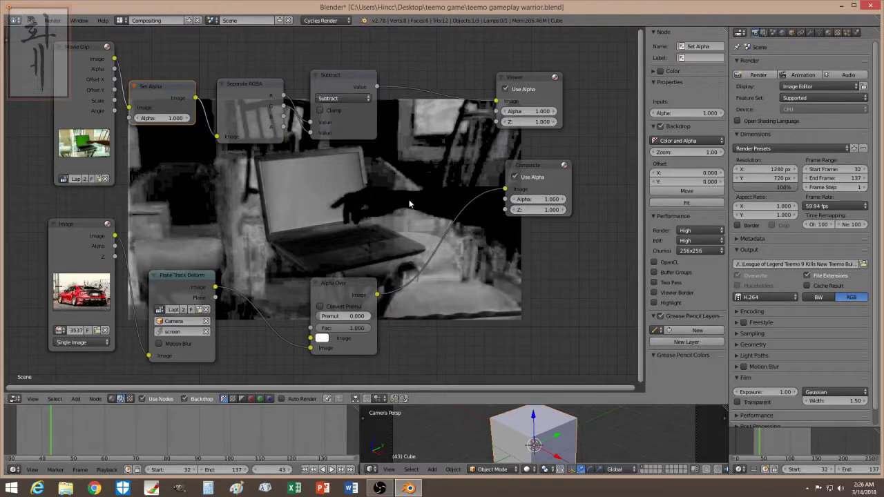
left_click_drag(347, 74, 334, 73)
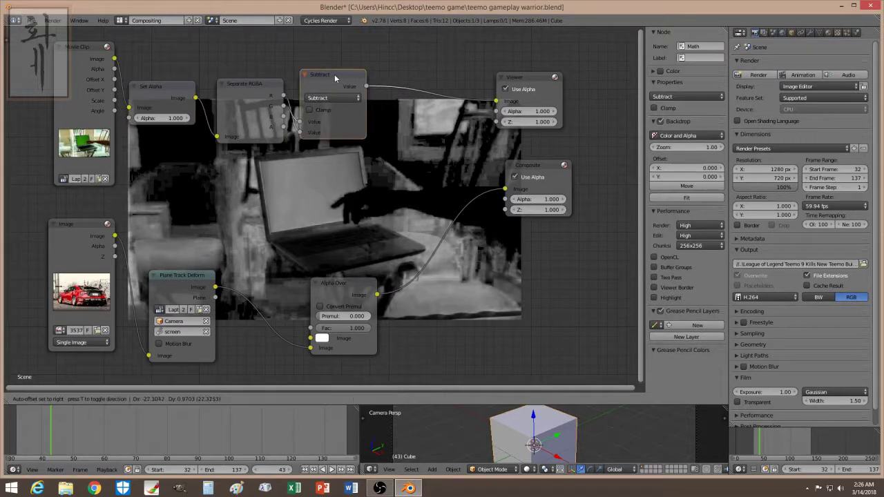
left_click_drag(265, 84, 255, 84)
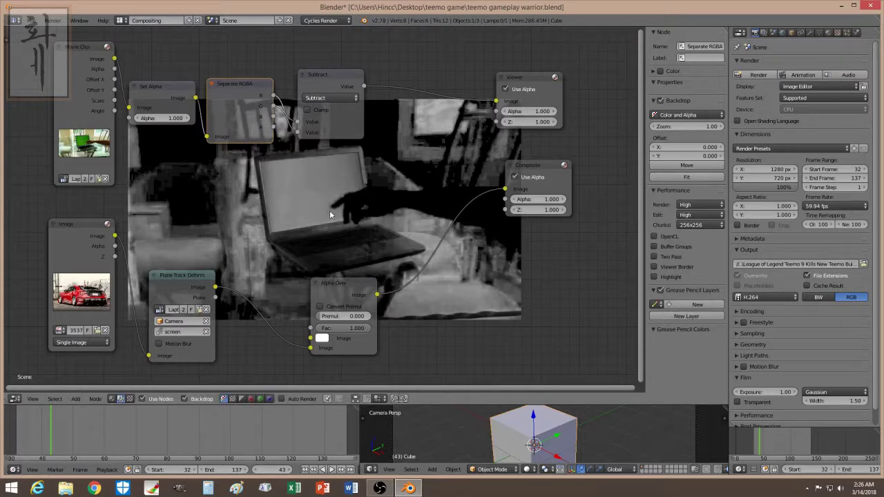
key("shift+a")
mouse_move(313, 200)
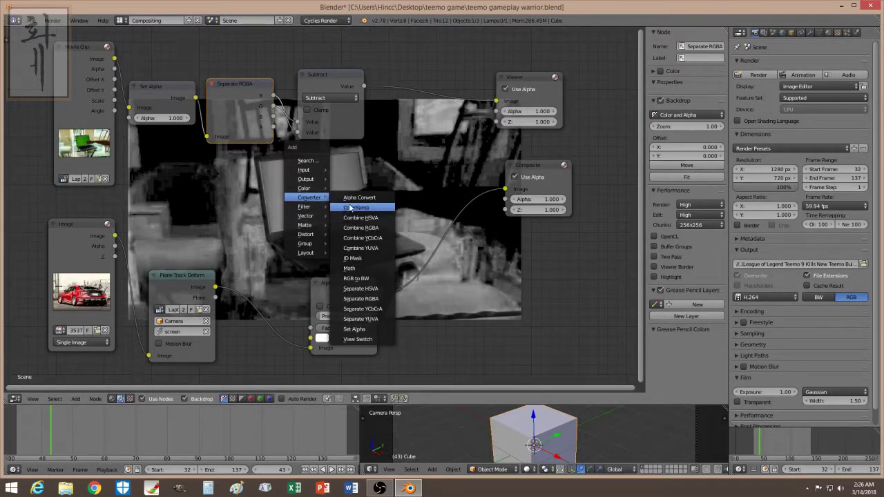
- Drop a ColorRamp node onto the Subtract→Viewer link so Subtract drives its factor
left_click(154, 86)
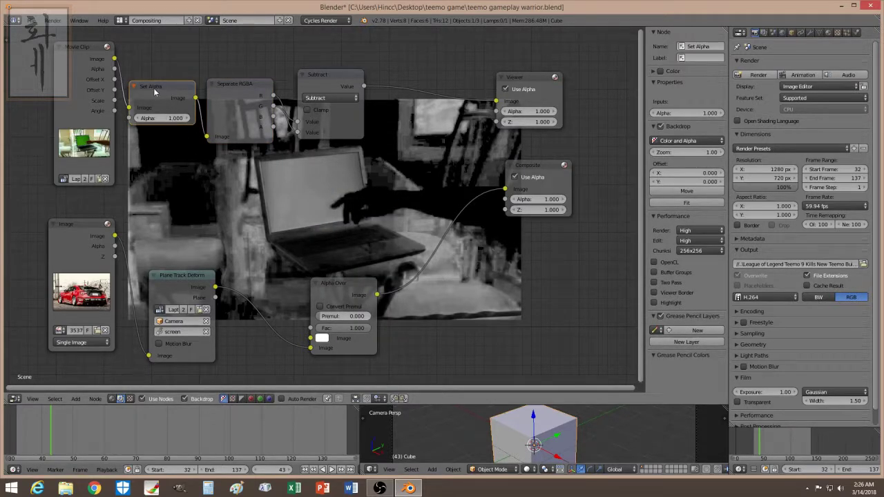
key("shift+a")
mouse_move(207, 194)
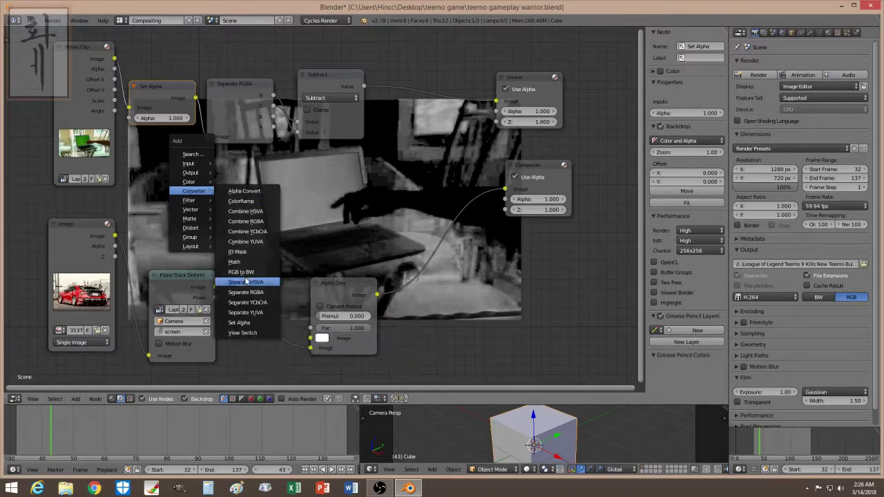
key("shift+a")
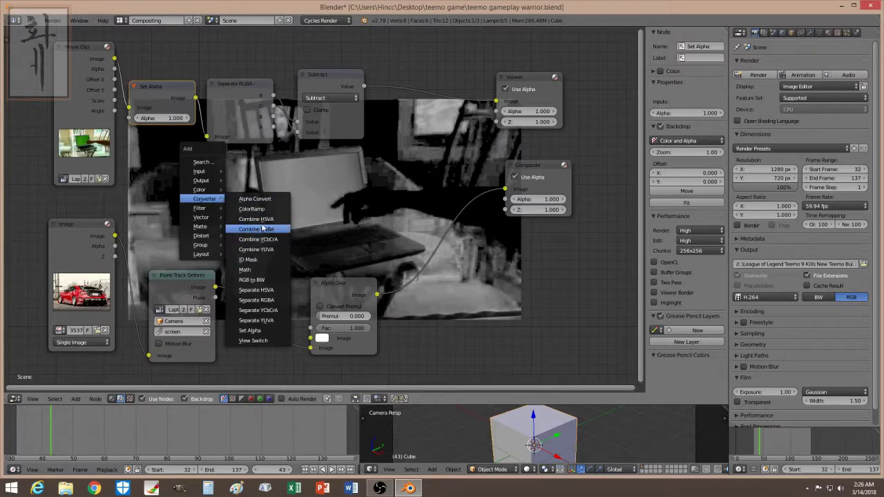
key("shift+a")
mouse_move(259, 189)
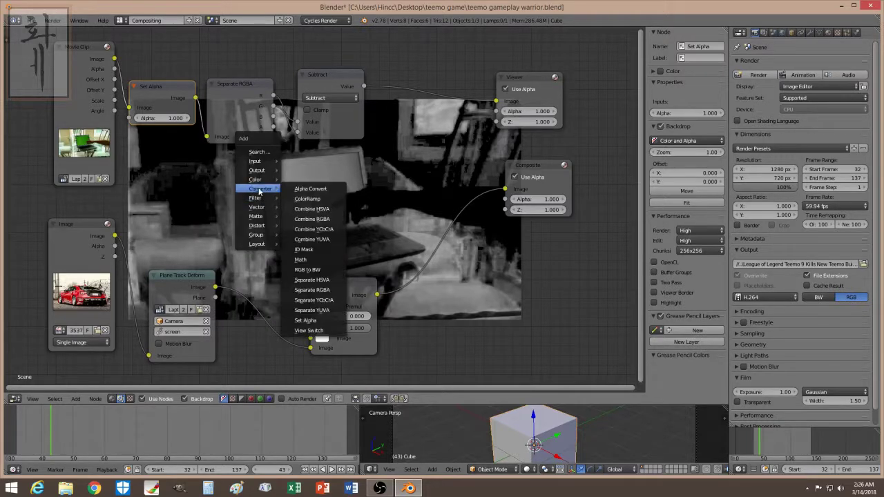
left_click(305, 199)
left_click(369, 79)
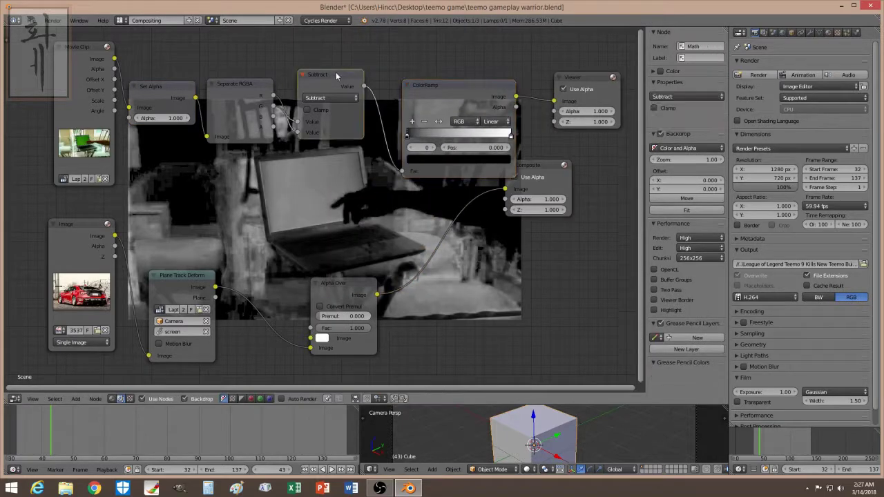
- Pull the ColorRamp white stop in to position 0.159 for a stark black-and-white matte
left_click(416, 80)
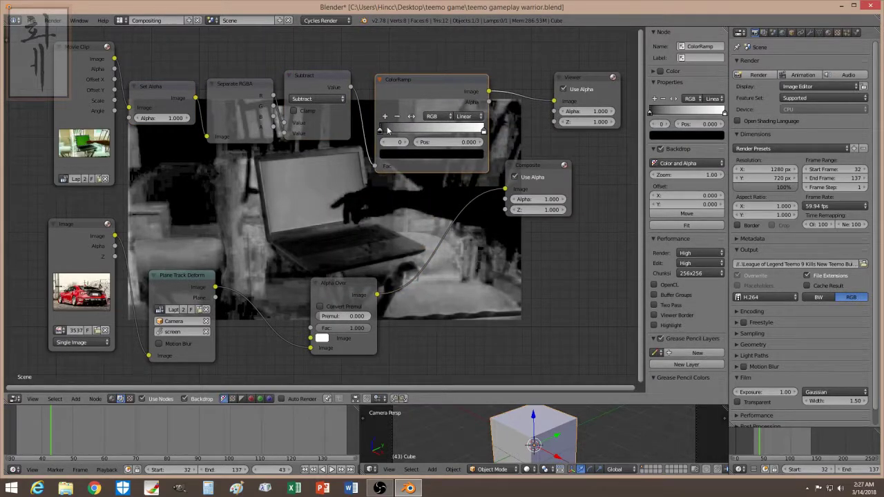
left_click_drag(380, 129, 386, 128)
left_click_drag(483, 131, 388, 130)
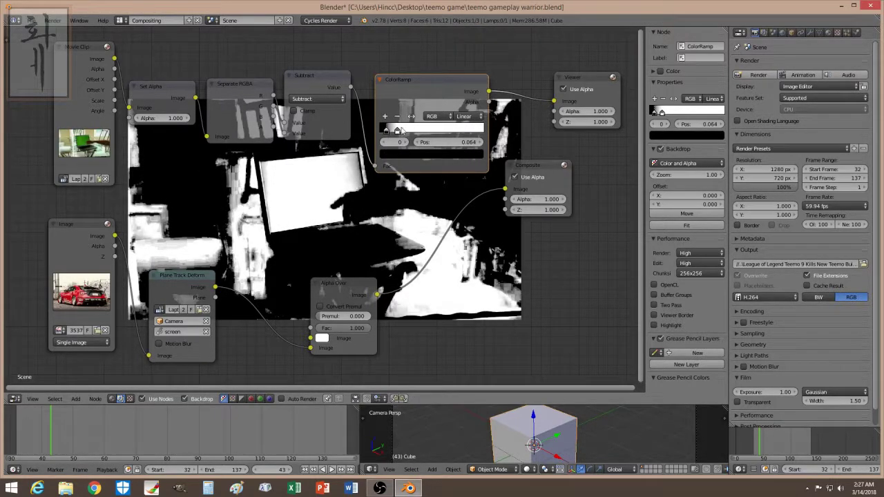
left_click(397, 130)
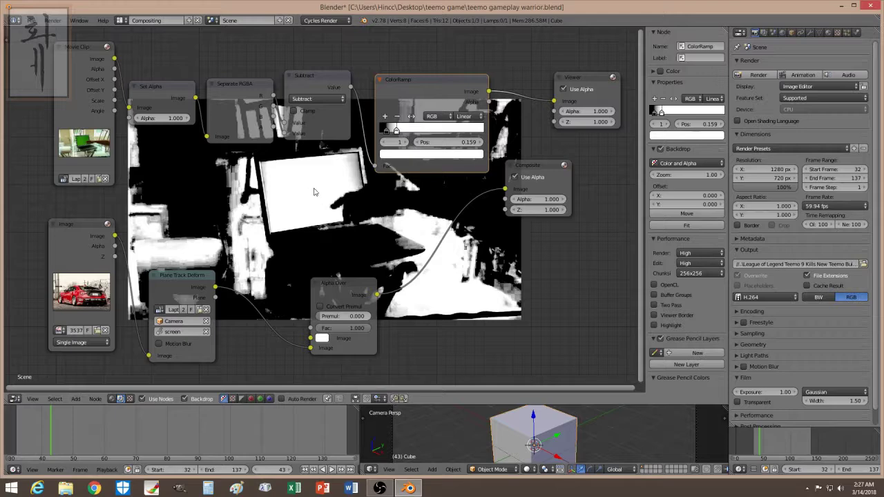
- Shift Separate RGBA, Subtract and ColorRamp left, and place the Viewer and Composite nodes to the right
left_click_drag(399, 109, 381, 110)
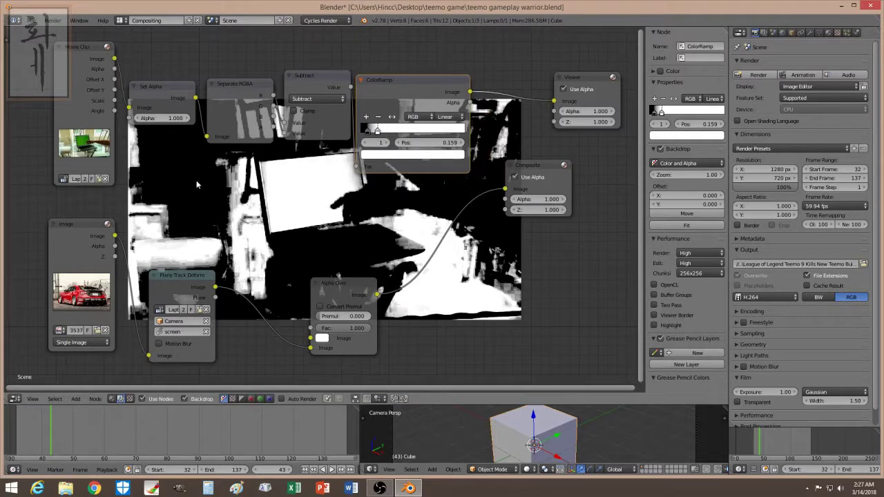
scroll(196, 184, "down", 1)
left_click_drag(121, 70, 66, 70)
left_click_drag(183, 103, 138, 99)
left_click(242, 104)
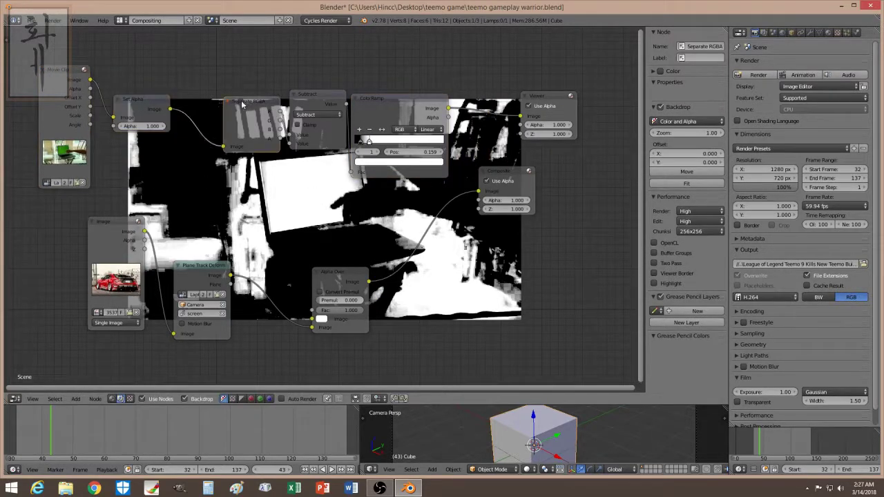
left_click_drag(241, 103, 209, 101)
left_click_drag(305, 93, 283, 94)
left_click_drag(373, 98, 357, 90)
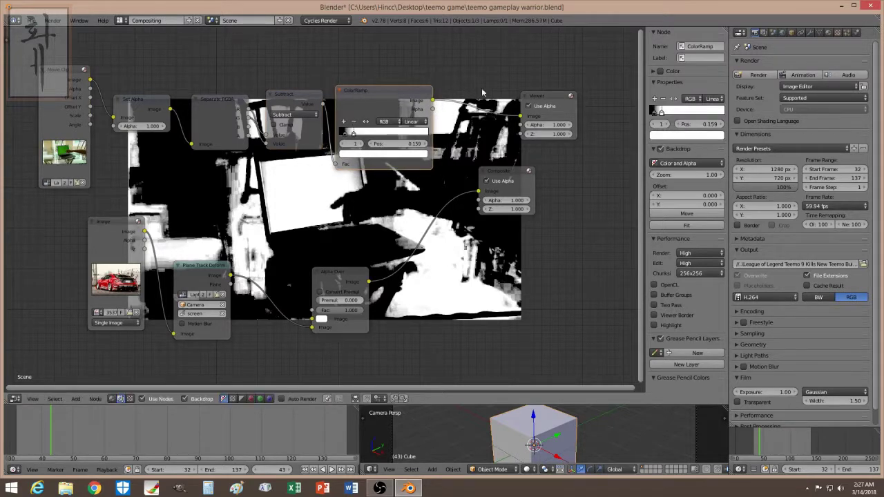
left_click_drag(549, 97, 564, 74)
left_click_drag(504, 173, 561, 207)
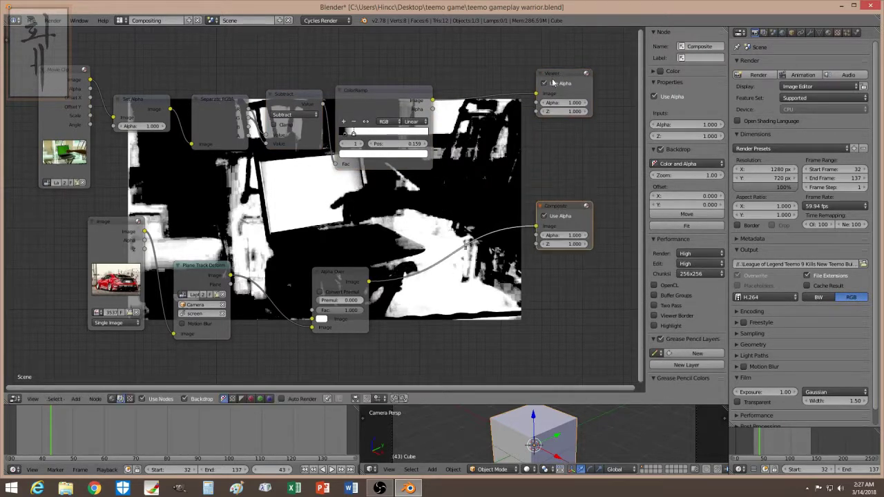
left_click_drag(553, 82, 550, 92)
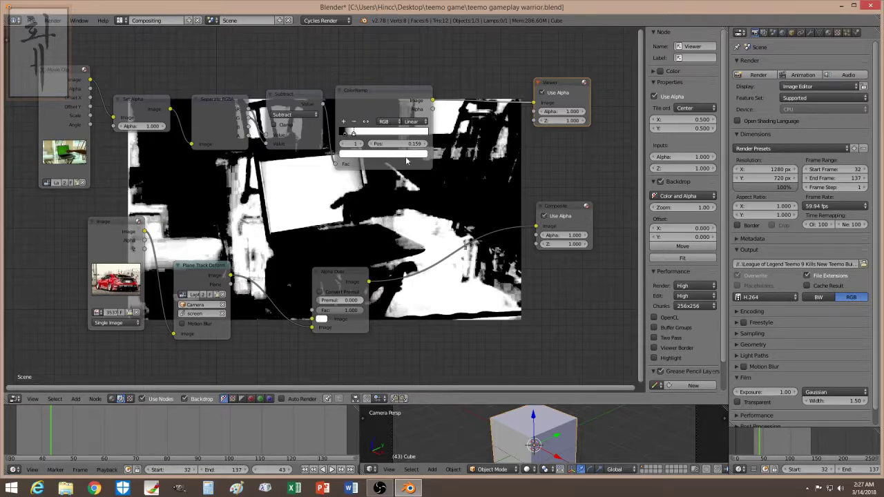
left_click_drag(557, 86, 562, 84)
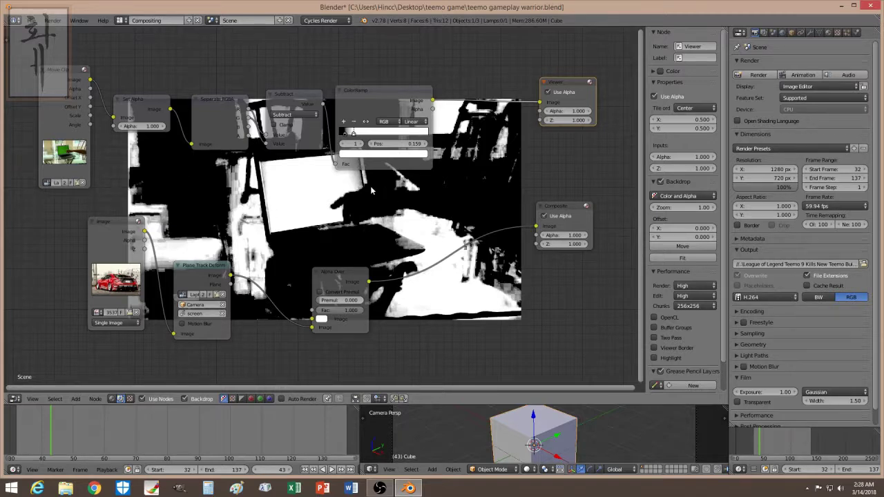
- Insert a Multiply math node between ColorRamp and Viewer, fed by Plane Track Deform's Plane mask
key("shift+a")
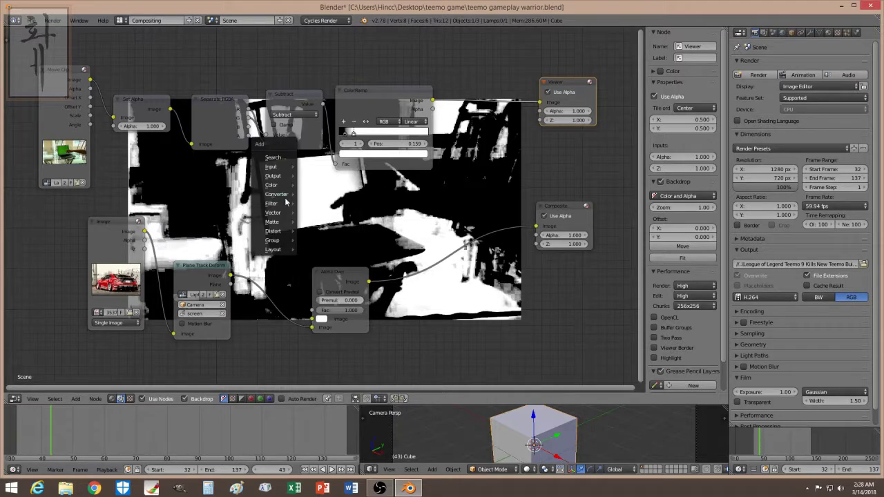
mouse_move(290, 195)
left_click(326, 265)
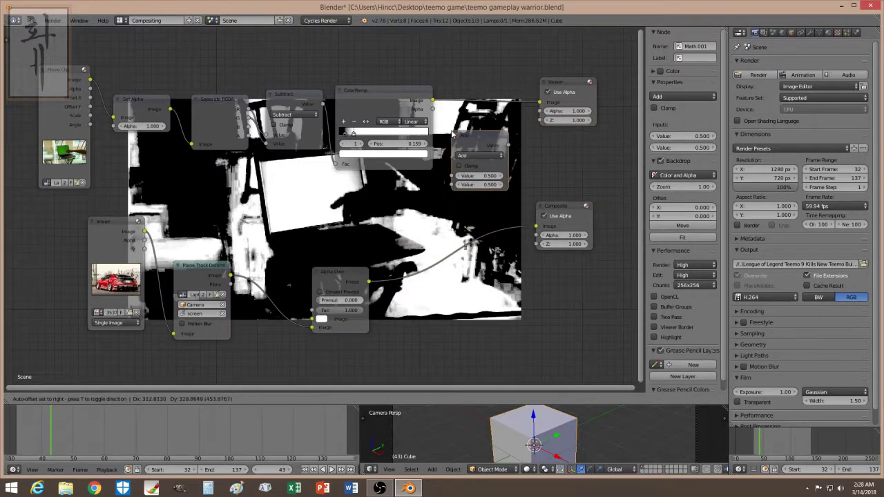
left_click(457, 125)
left_click(476, 156)
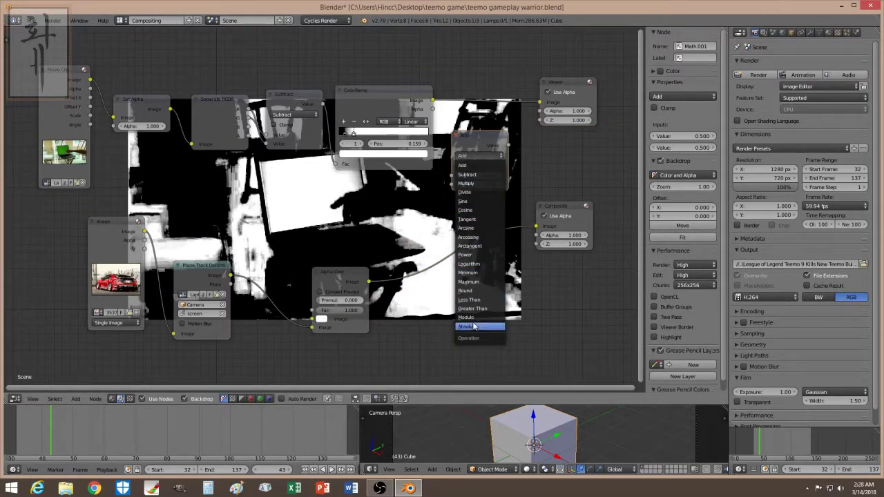
left_click(469, 183)
left_click_drag(476, 136, 490, 91)
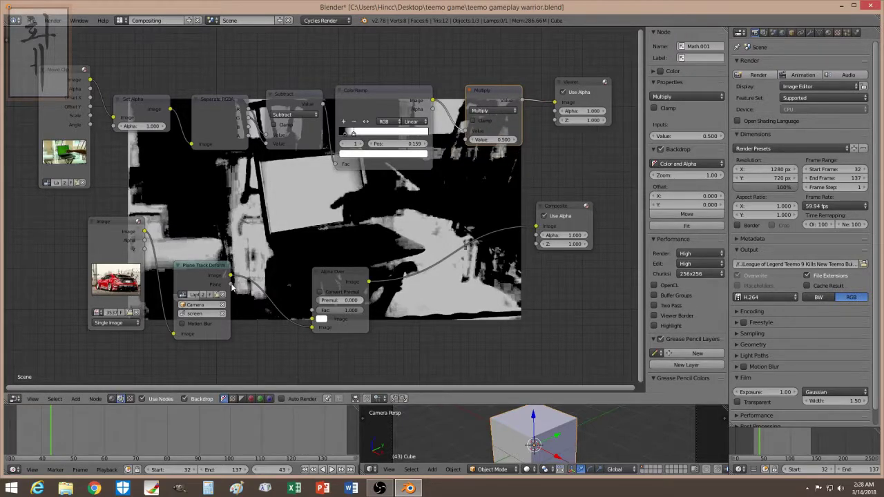
left_click_drag(230, 284, 465, 140)
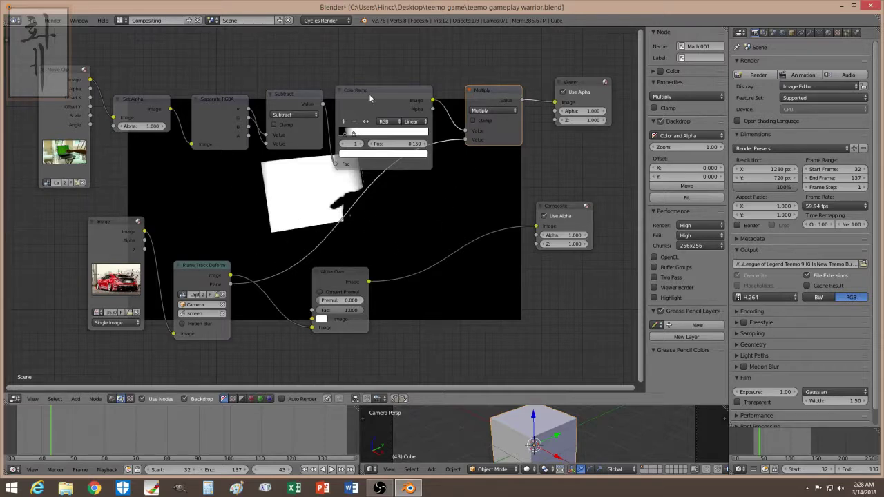
- Move the ColorRamp, Subtract, Separate RGBA, Set Alpha and Movie Clip nodes up-left, and reposition Multiply
left_click_drag(369, 94, 355, 74)
left_click_drag(297, 93, 282, 76)
left_click_drag(224, 97, 213, 72)
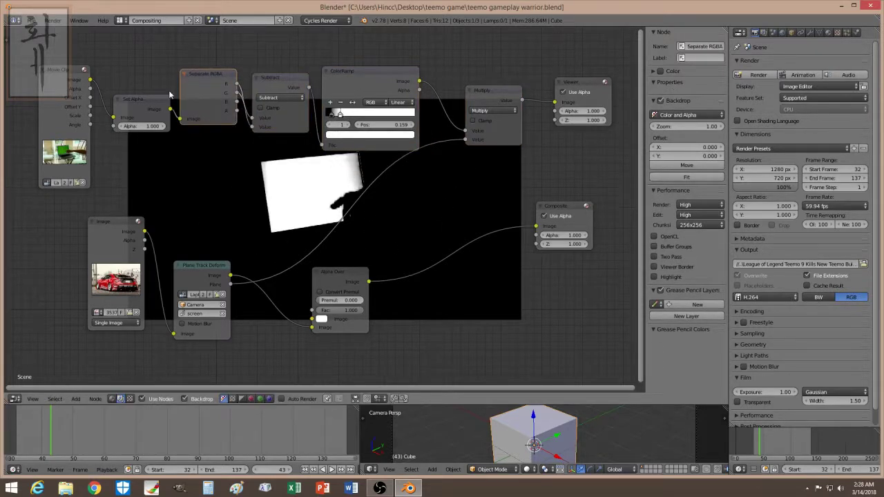
left_click_drag(166, 98, 147, 64)
left_click_drag(56, 69, 39, 51)
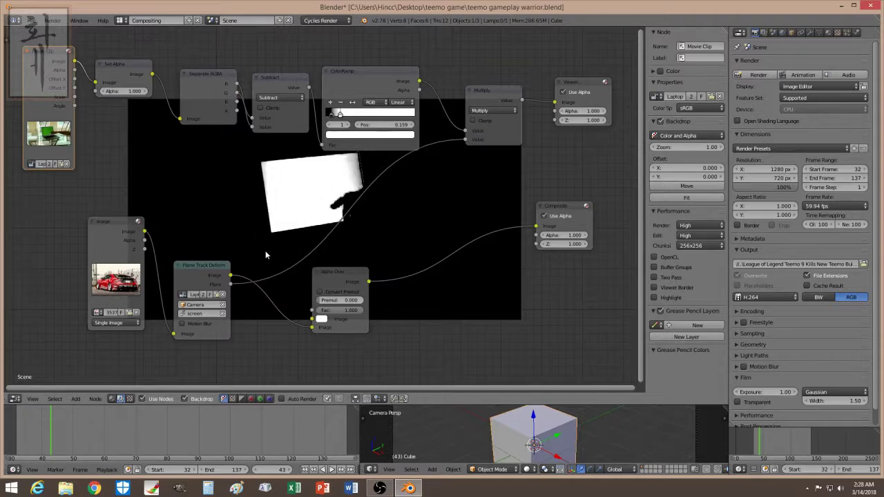
left_click_drag(487, 93, 459, 109)
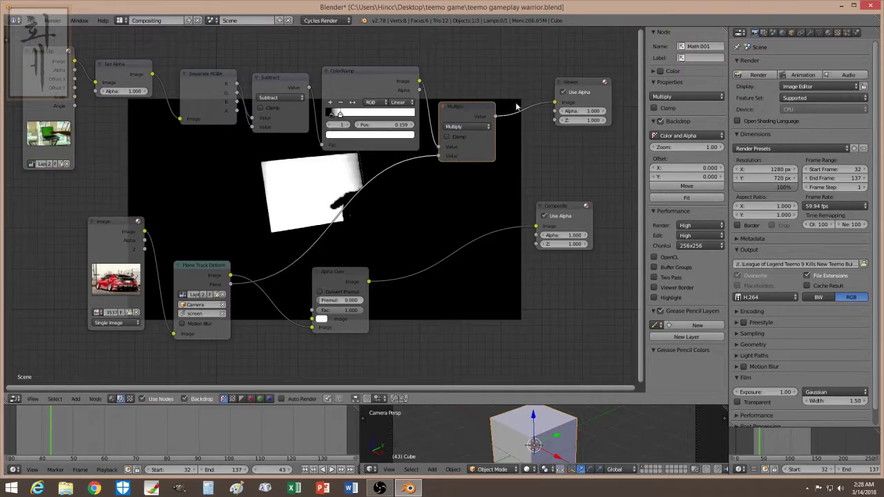
- Insert an Invert node between the Multiply node and the Viewer
key("shift+a")
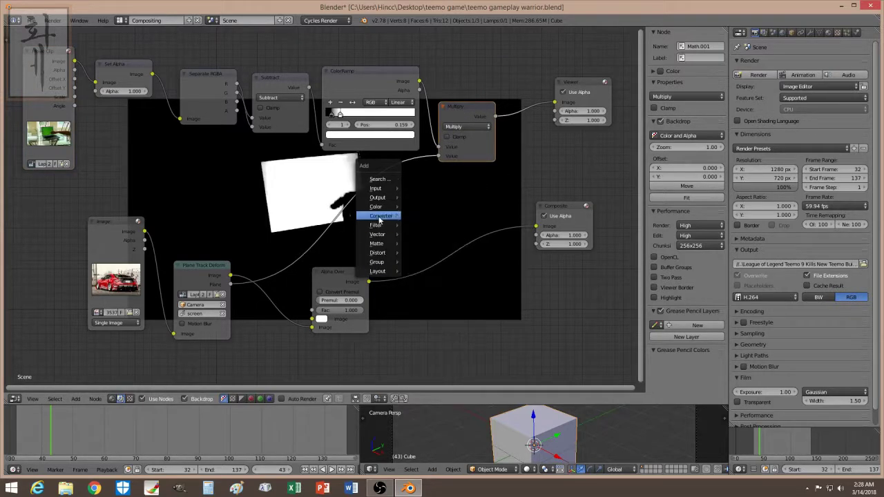
mouse_move(379, 219)
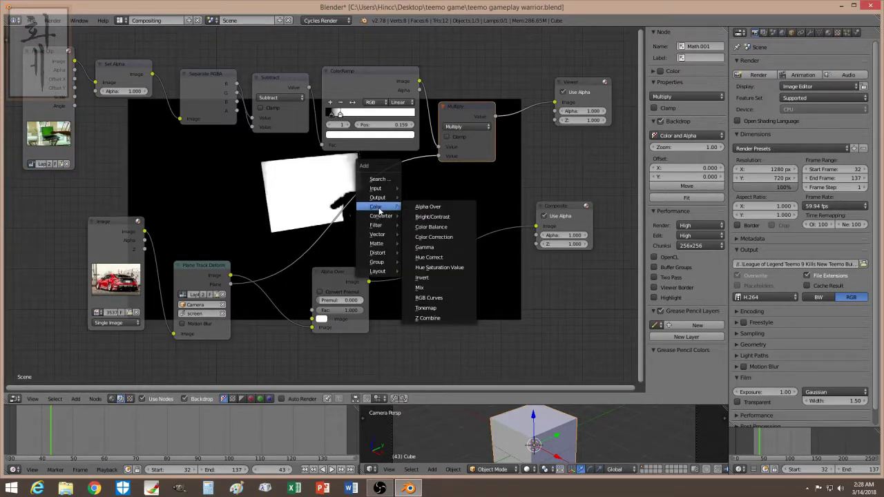
left_click(422, 277)
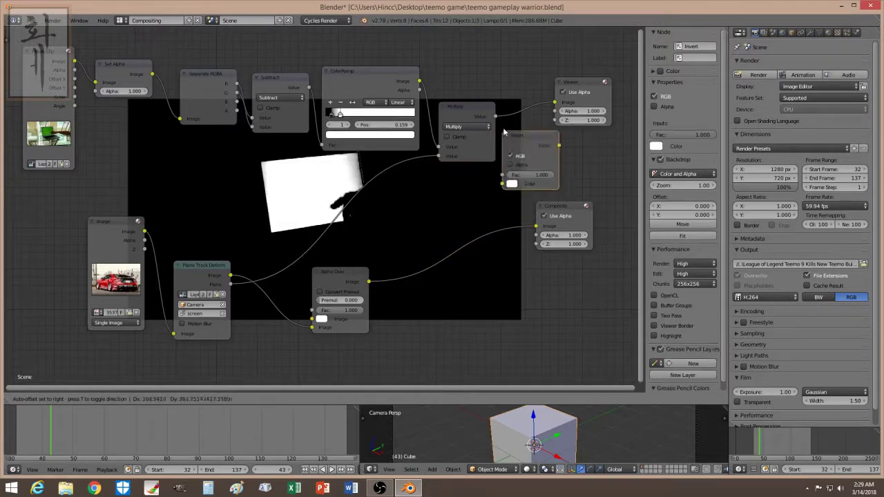
left_click(529, 97)
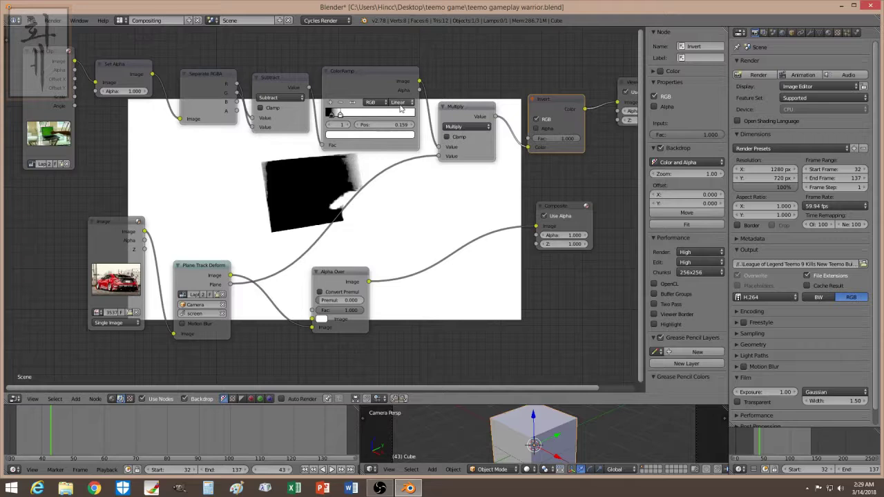
- Slide the ColorRamp white stop to about 0.105 to sharpen the matte
left_click(329, 114)
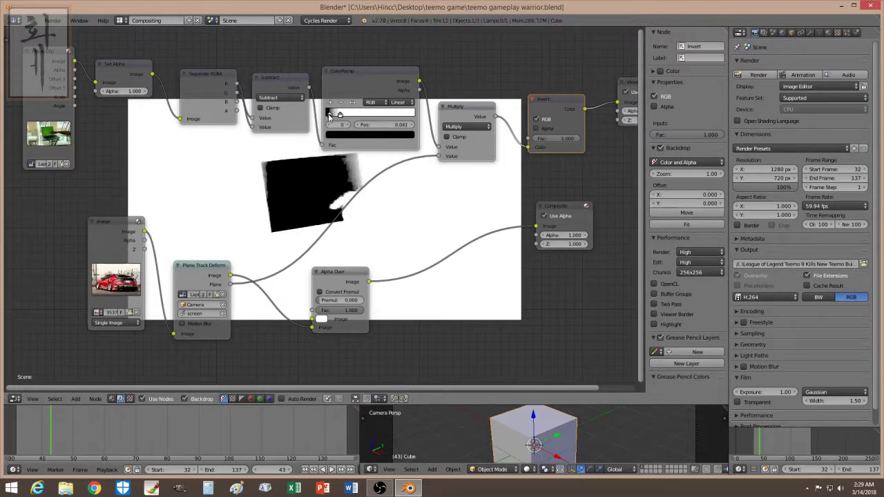
left_click_drag(339, 114, 335, 115)
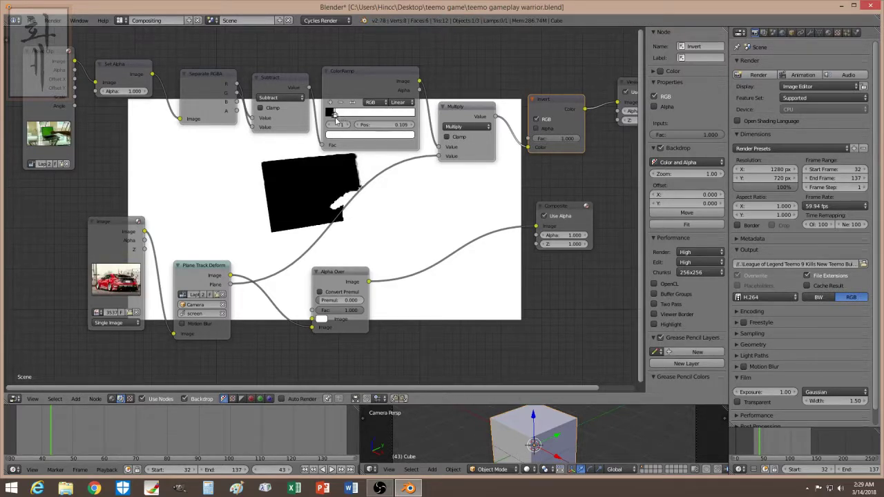
left_click(335, 118)
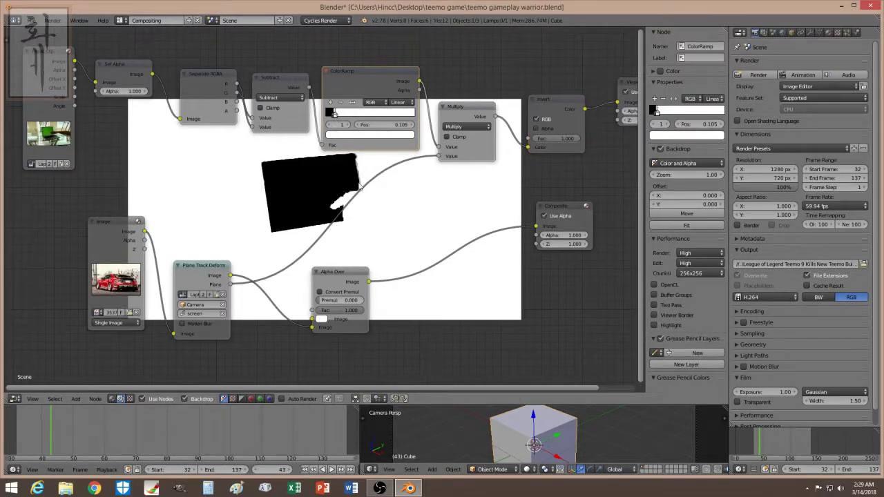
- Move the Viewer right, the Composite down-right, and the Set Alpha node slightly down
left_click_drag(407, 388, 540, 342)
left_click_drag(495, 85, 545, 89)
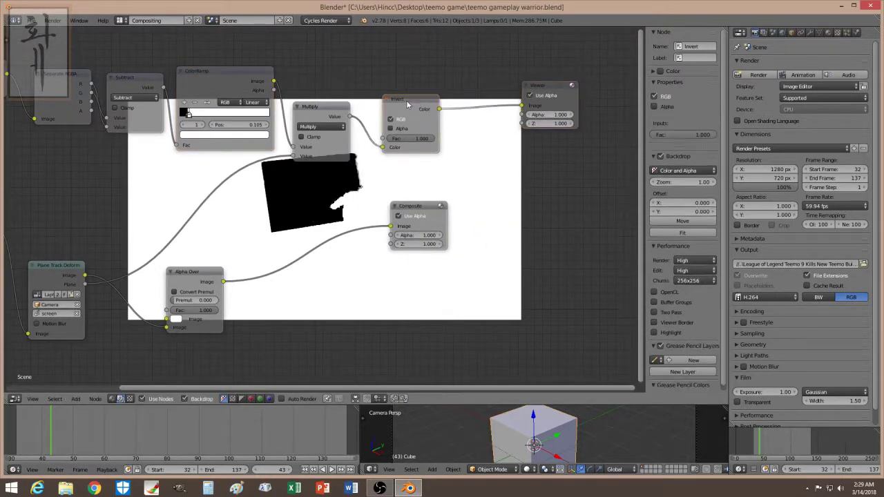
left_click_drag(426, 106, 414, 107)
left_click_drag(425, 212, 472, 231)
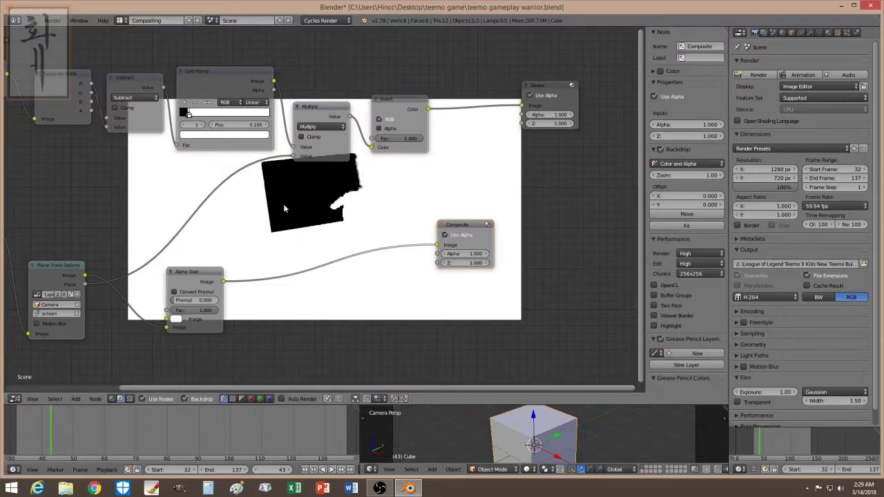
left_click_drag(263, 388, 210, 388)
left_click(28, 68)
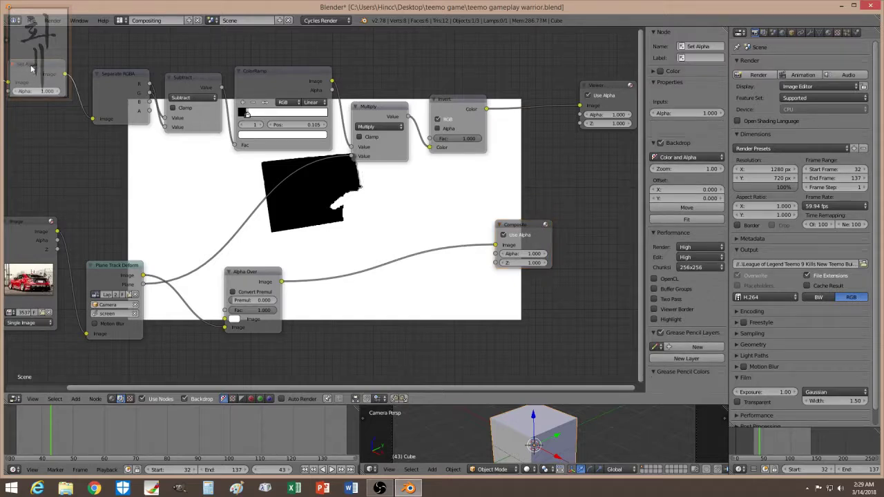
left_click_drag(28, 68, 30, 90)
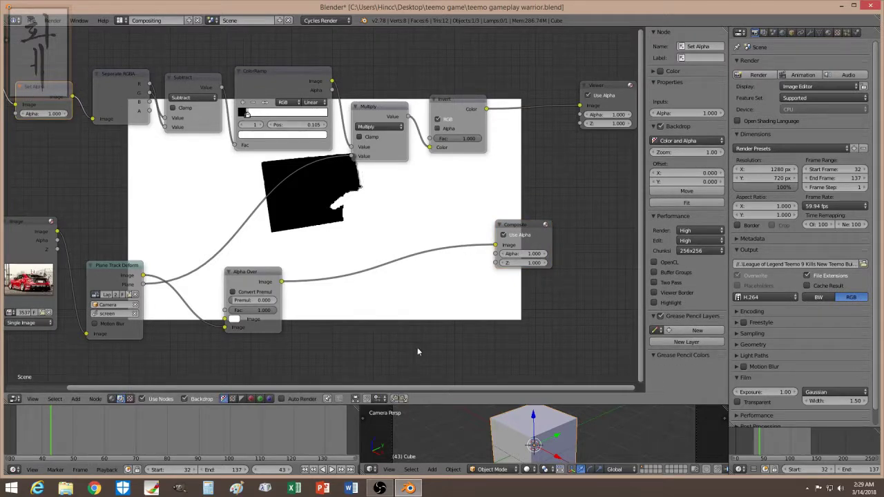
left_click_drag(373, 389, 452, 387)
- Insert a second Set Alpha after Invert, routing the inverted matte into its Alpha input
key("shift+a")
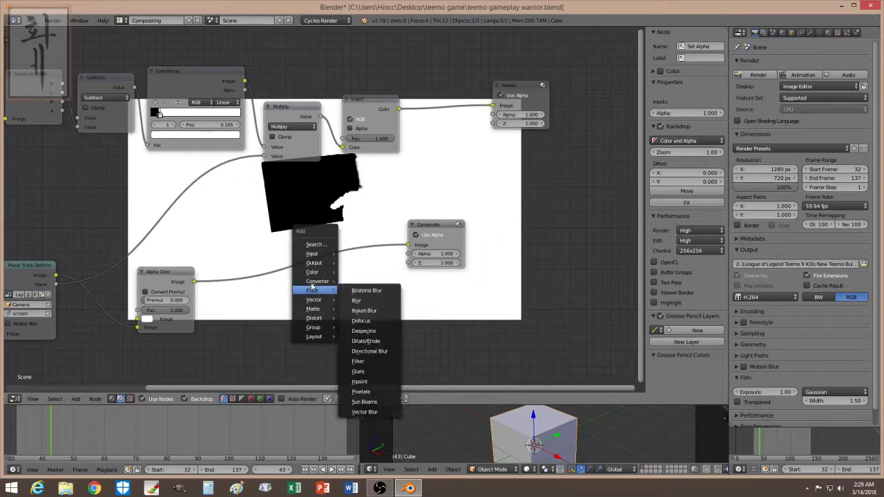
mouse_move(316, 288)
left_click(376, 408)
left_click(431, 110)
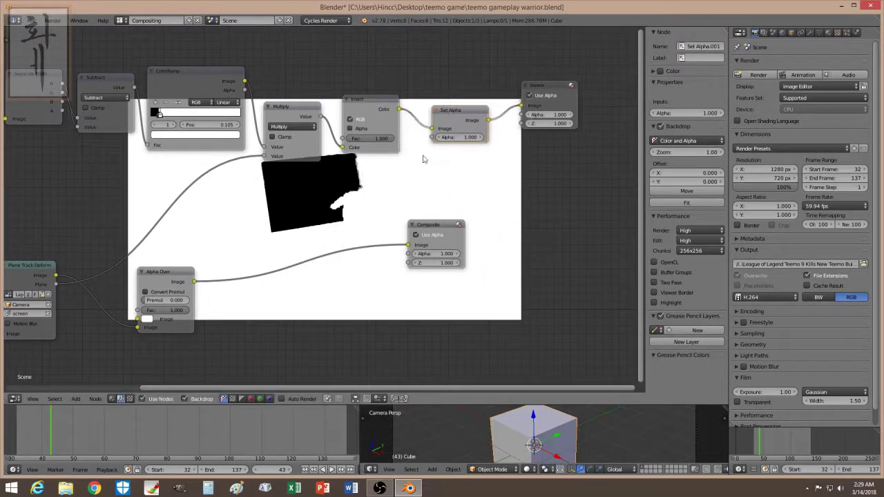
left_click_drag(431, 129, 431, 137)
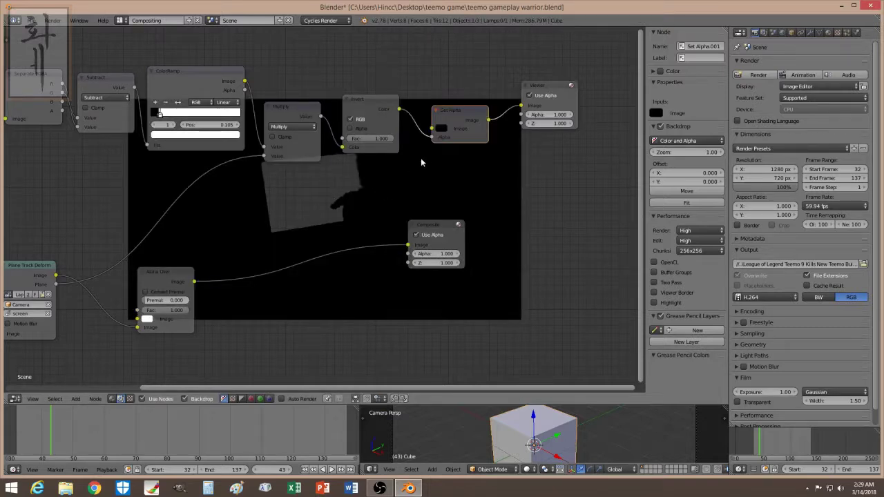
- Reposition Set Alpha.001 and feed the Movie Clip footage into its Image input
left_click_drag(230, 385, 154, 357)
left_click_drag(135, 391, 85, 383)
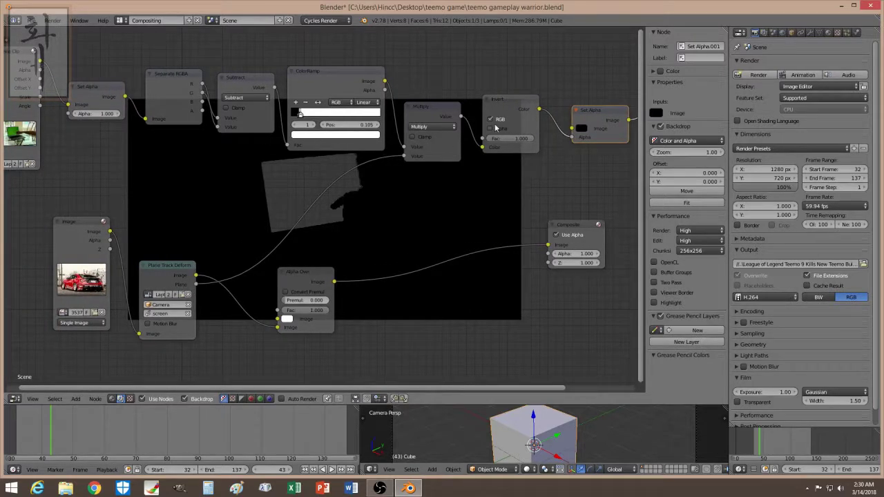
left_click_drag(600, 109, 565, 62)
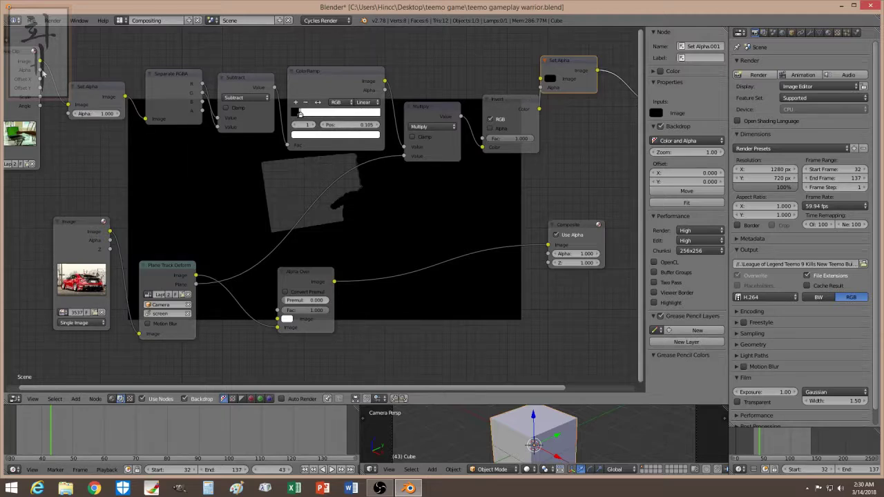
left_click_drag(40, 61, 539, 79)
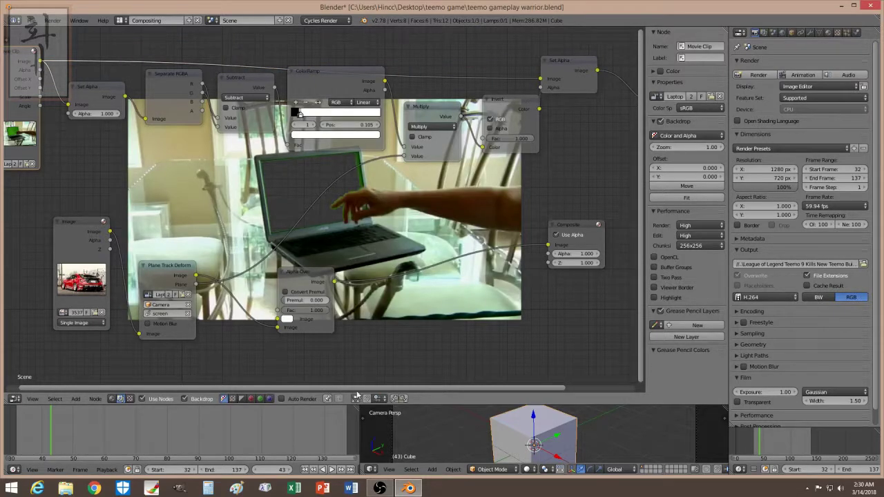
- Regroup the Viewer and Composite nodes, moving Composite slightly up and right
left_click_drag(358, 388, 405, 388)
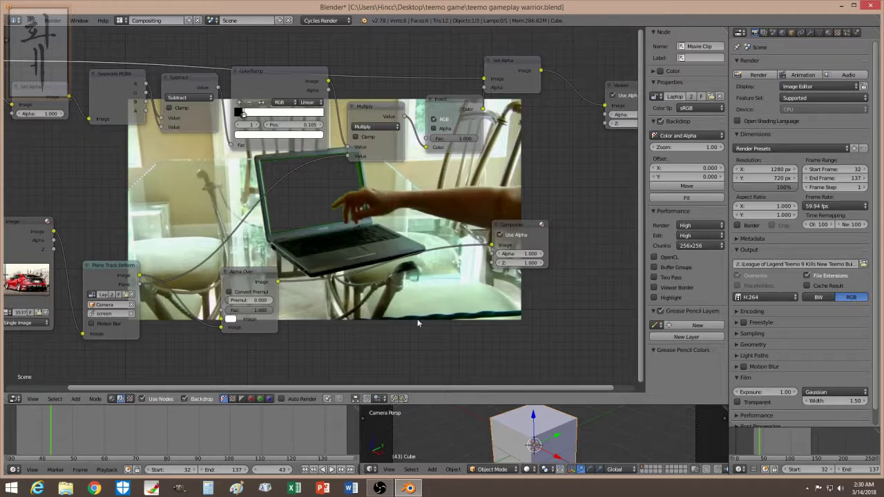
left_click_drag(401, 389, 424, 388)
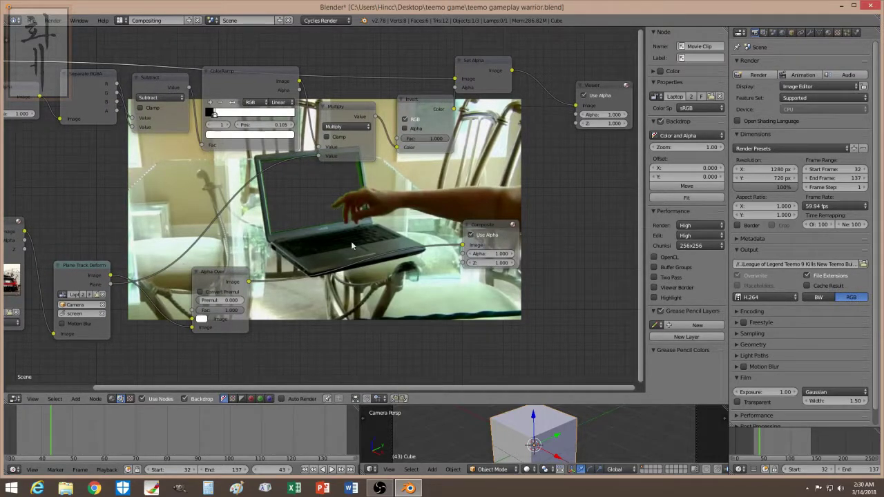
left_click_drag(325, 385, 417, 388)
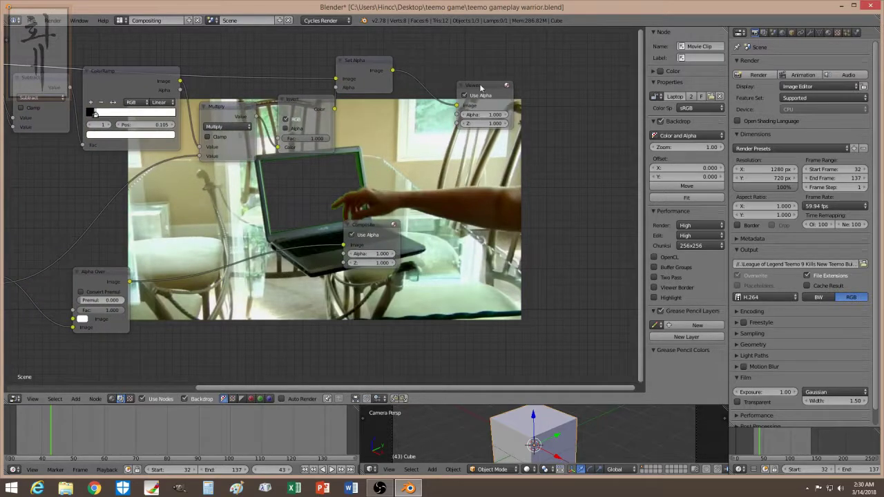
left_click_drag(482, 87, 542, 102)
left_click_drag(369, 226, 537, 180)
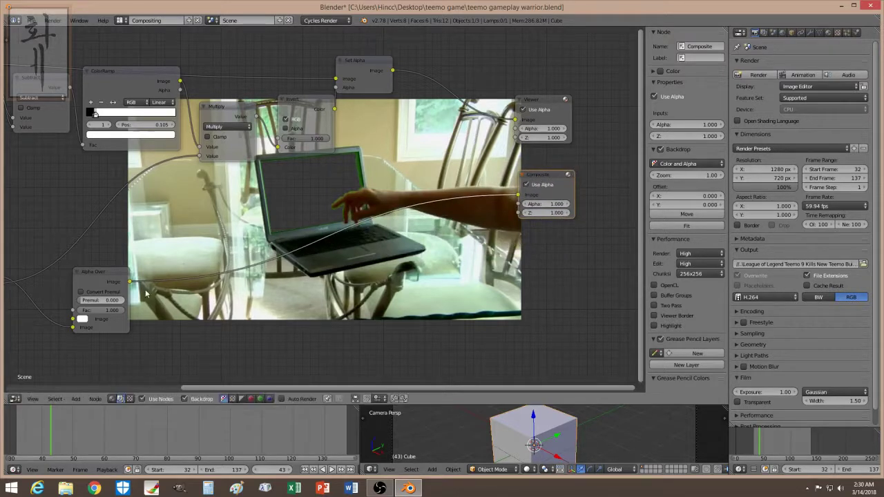
- Place Alpha Over beside Composite, nudge Invert left, and unplug Set Alpha from the Viewer
left_click_drag(92, 271, 423, 198)
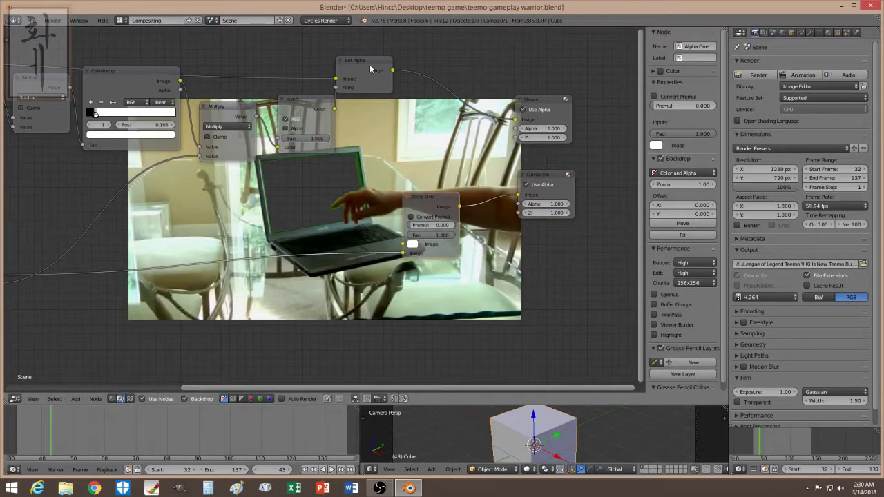
left_click_drag(310, 98, 300, 103)
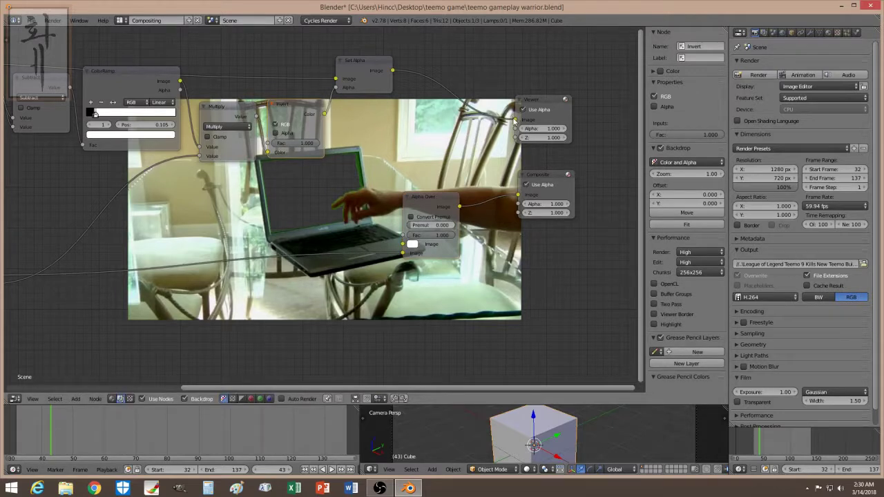
mouse_move(513, 121)
left_mouse_down()
mouse_move(417, 185)
mouse_move(406, 183)
mouse_move(512, 123)
mouse_move(516, 135)
left_mouse_up()
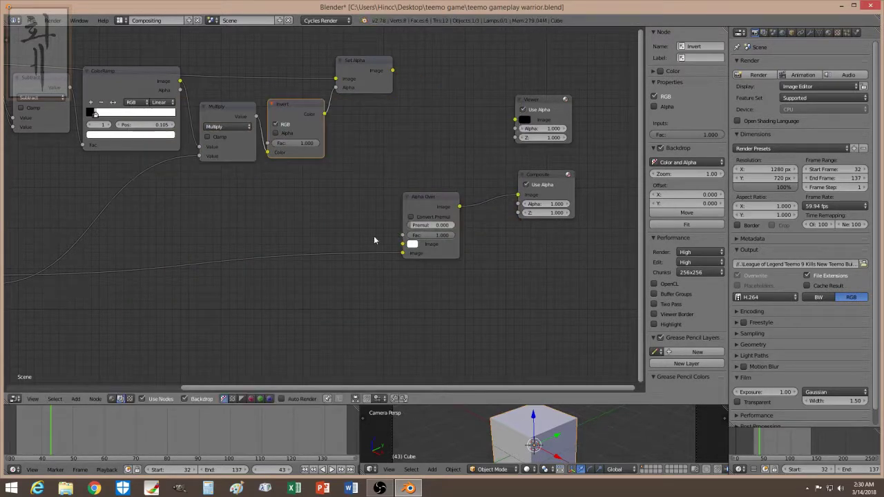
- Put the car image on Alpha Over's upper Image input and feed in the keyed footage
left_click_drag(404, 254, 403, 244)
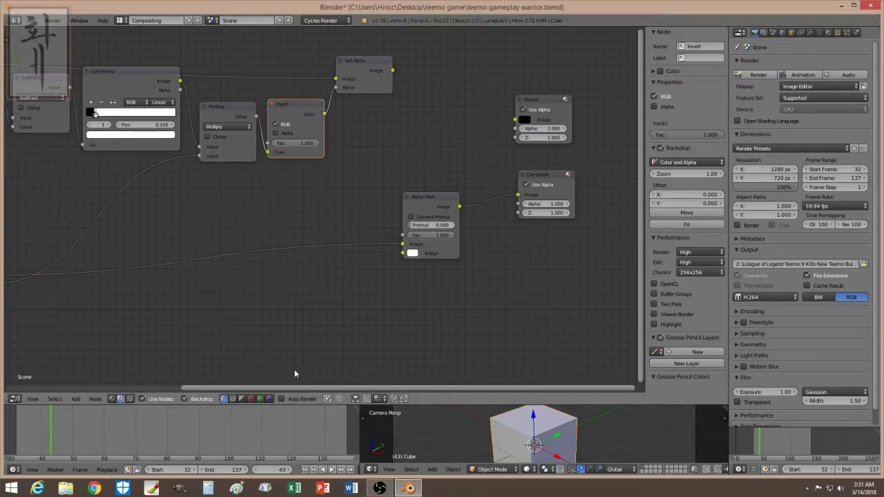
mouse_move(294, 387)
left_mouse_down()
mouse_move(146, 385)
mouse_move(305, 386)
left_mouse_up()
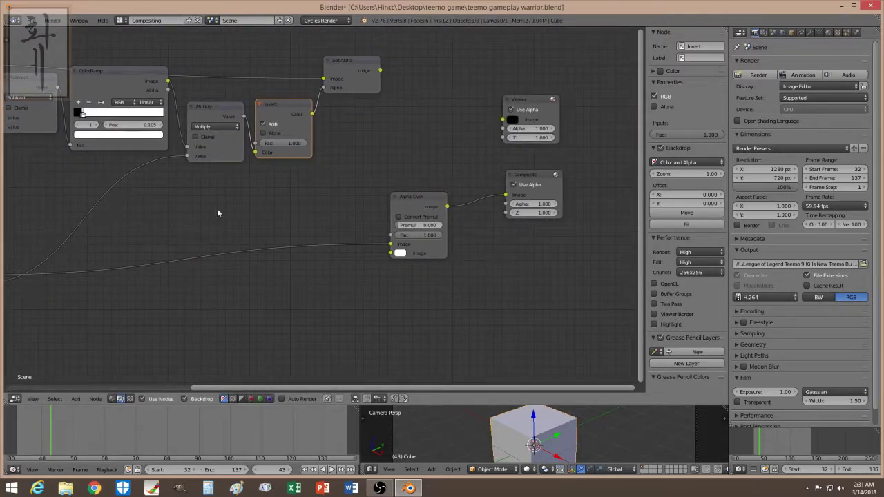
left_click_drag(379, 71, 388, 244)
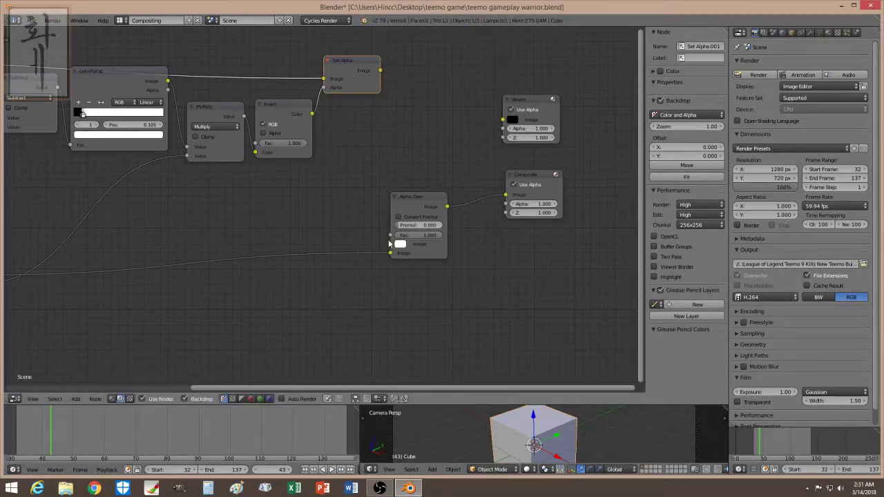
left_click_drag(380, 71, 502, 120)
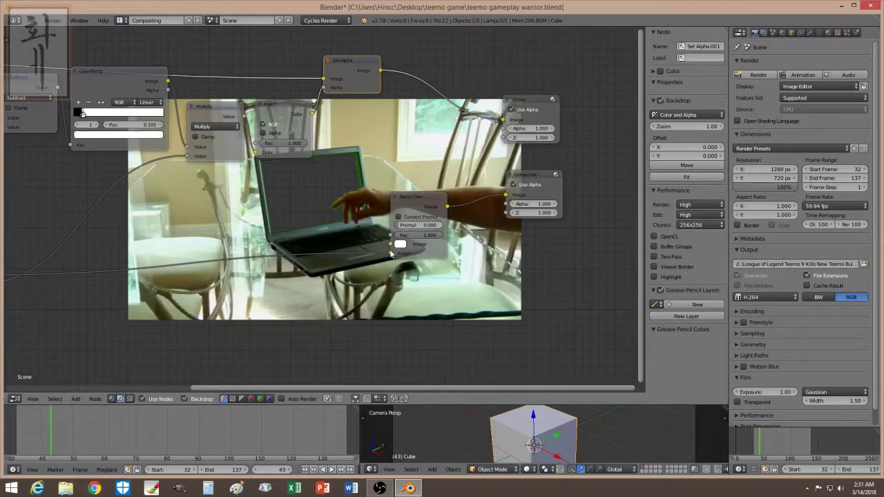
left_click_drag(418, 199, 432, 199)
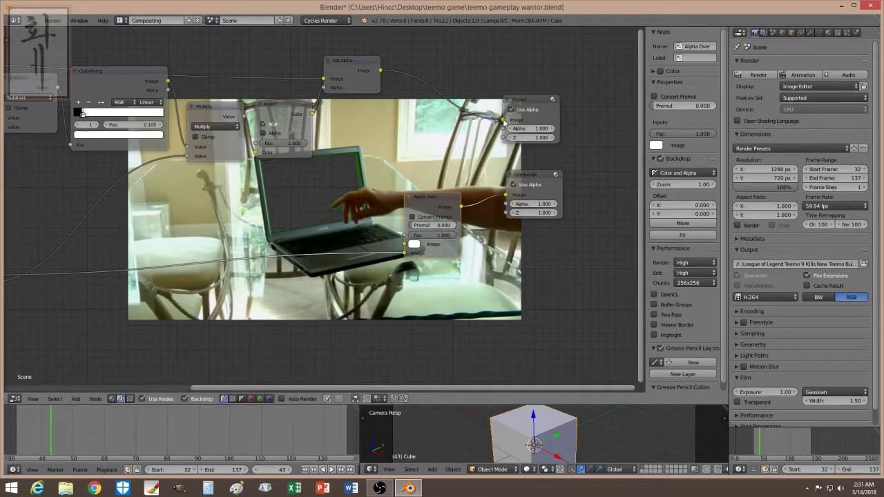
left_click_drag(503, 119, 404, 253)
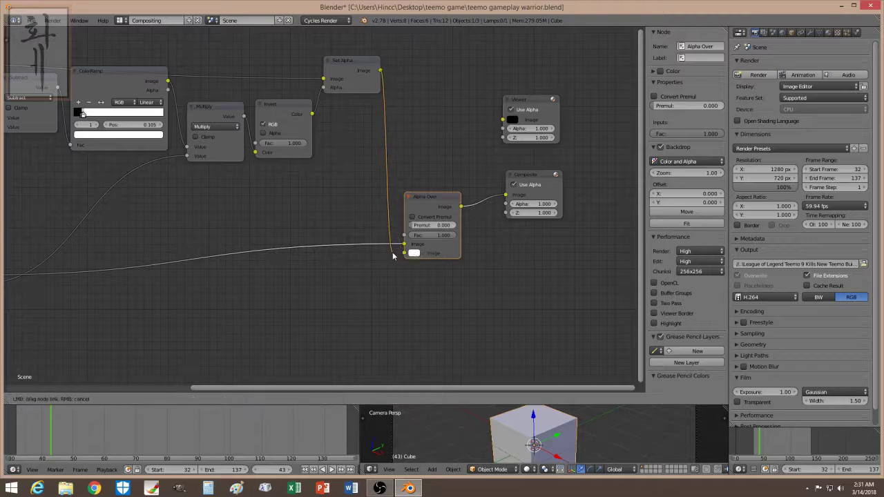
- Reposition Image and Plane Track Deform, link Set Alpha to Viewer, and use Alpha Over's lower Image input
left_click_drag(359, 388, 223, 385)
left_click_drag(55, 221, 56, 227)
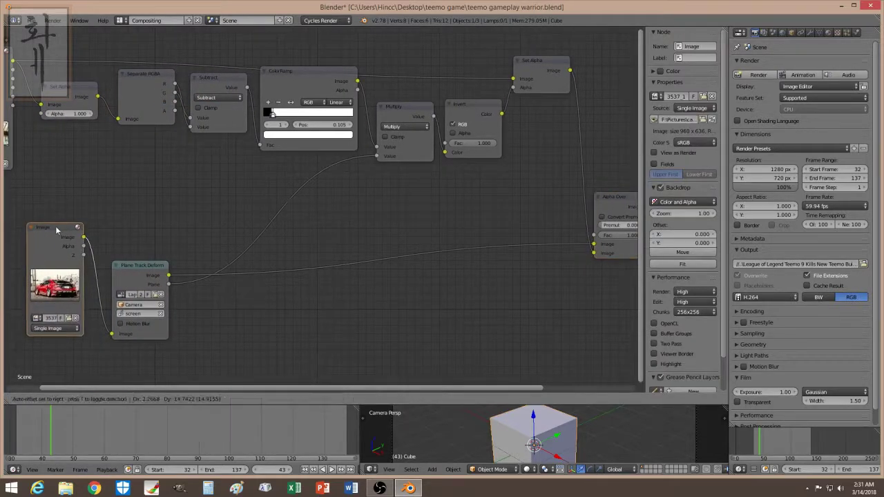
left_click_drag(142, 266, 147, 255)
left_click_drag(200, 392, 370, 223)
left_click_drag(301, 72, 419, 119)
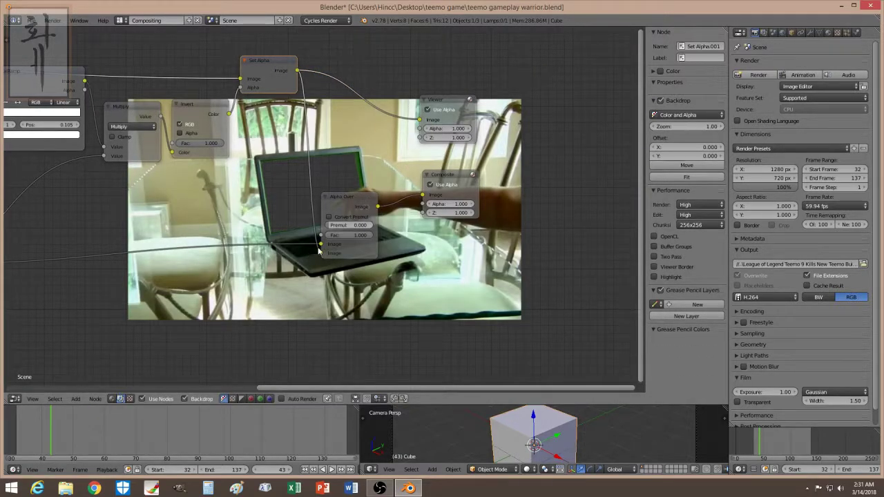
left_click_drag(349, 200, 338, 238)
left_click_drag(315, 275, 314, 283)
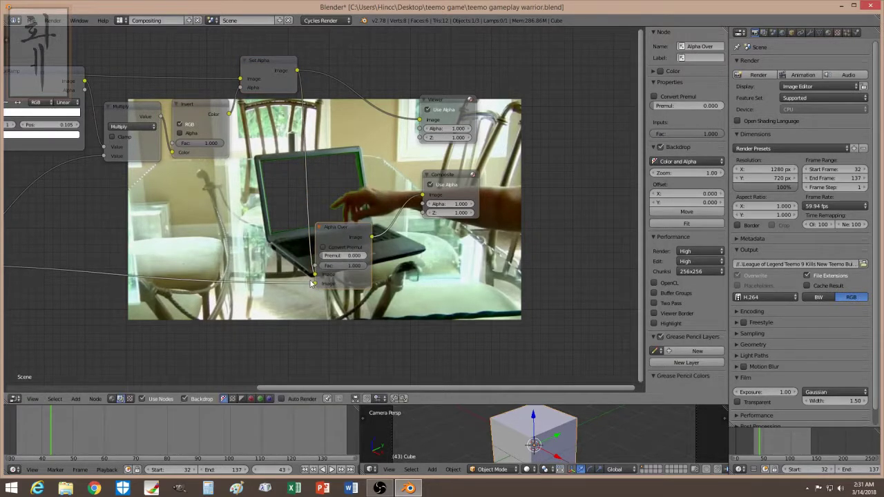
left_click_drag(343, 228, 341, 168)
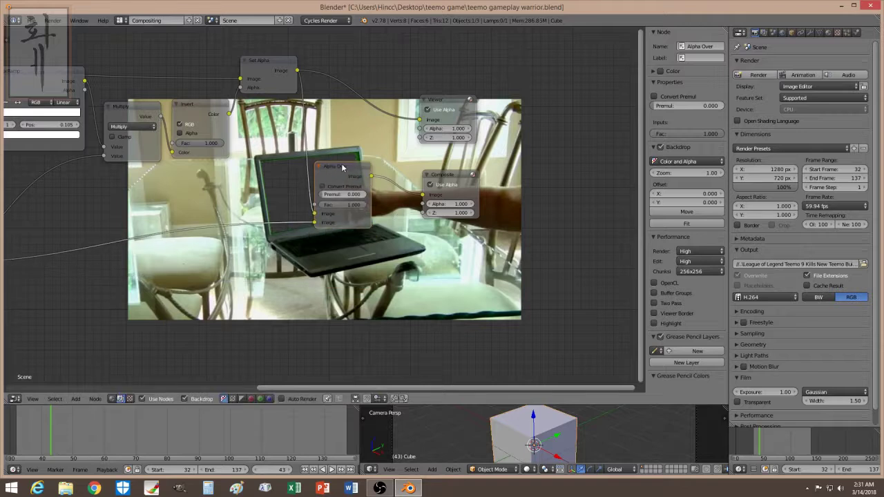
- Replace the old Alpha Over with a new one: keyed footage into second Image, output to Viewer
key("x")
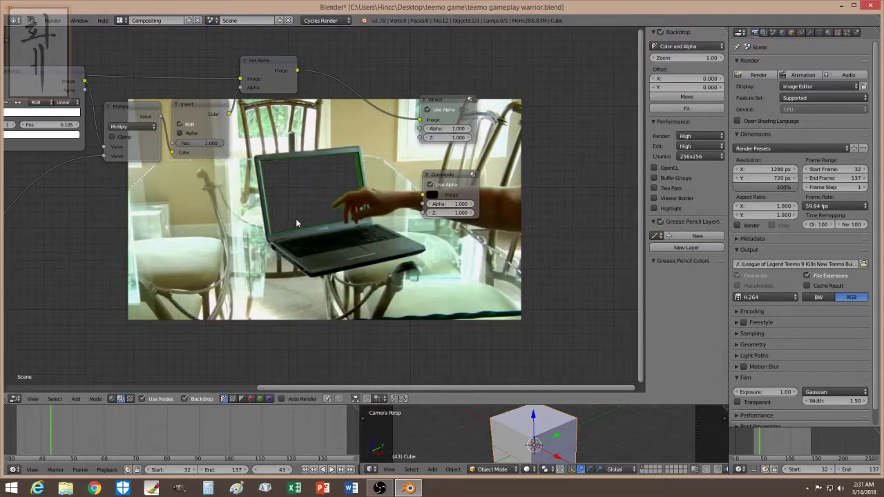
key("shift+a")
mouse_move(290, 214)
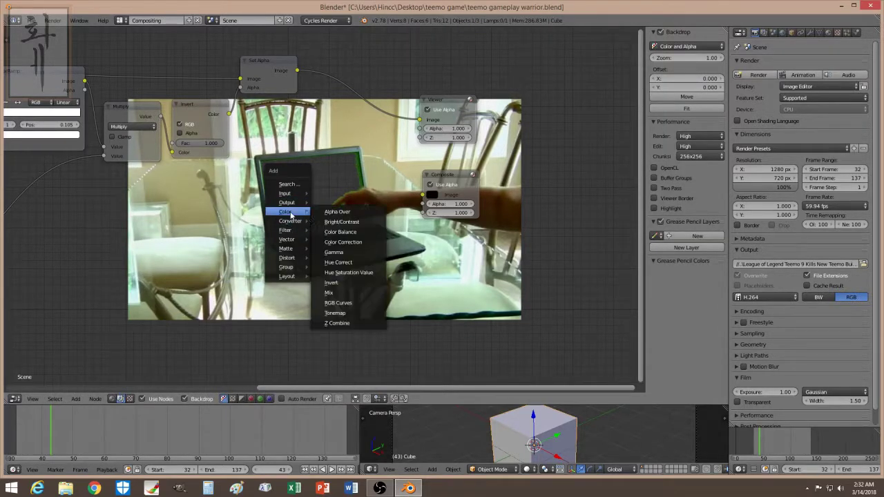
left_click(335, 211)
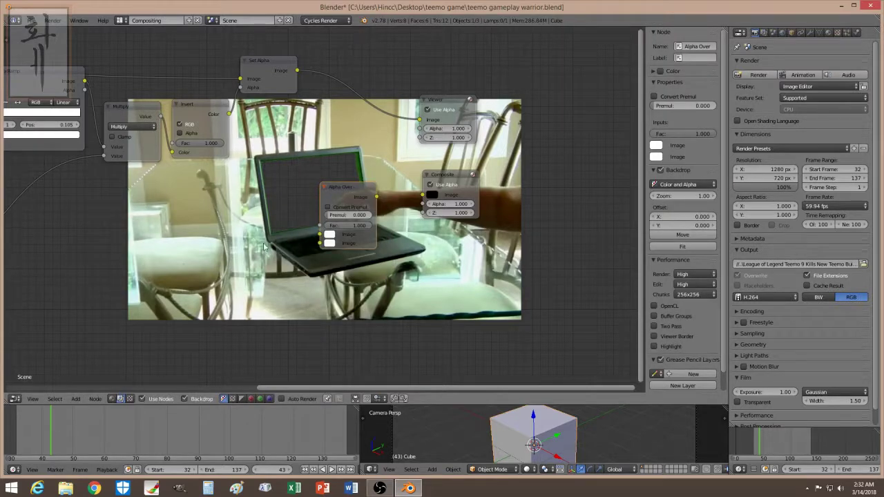
left_click_drag(418, 121, 320, 243)
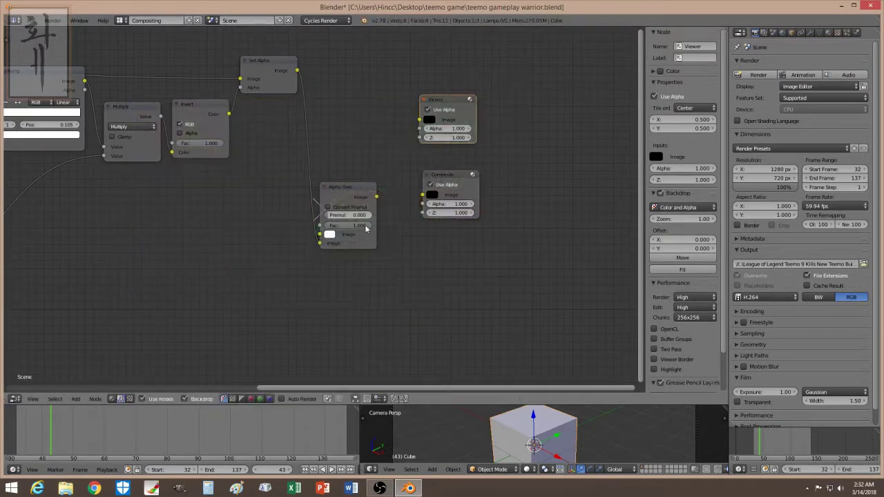
left_click_drag(385, 193, 419, 119)
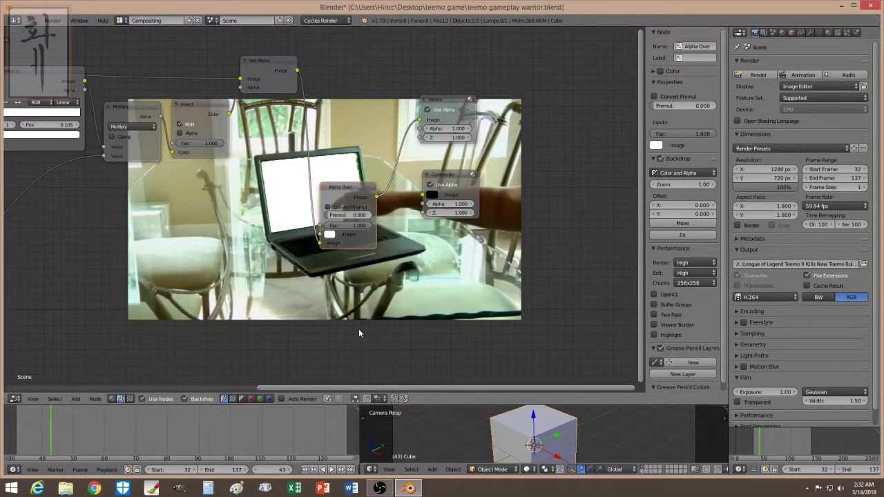
- Connect the tracked car image from Plane Track Deform into Alpha Over's first Image input
middle_click_drag(406, 219, 452, 219)
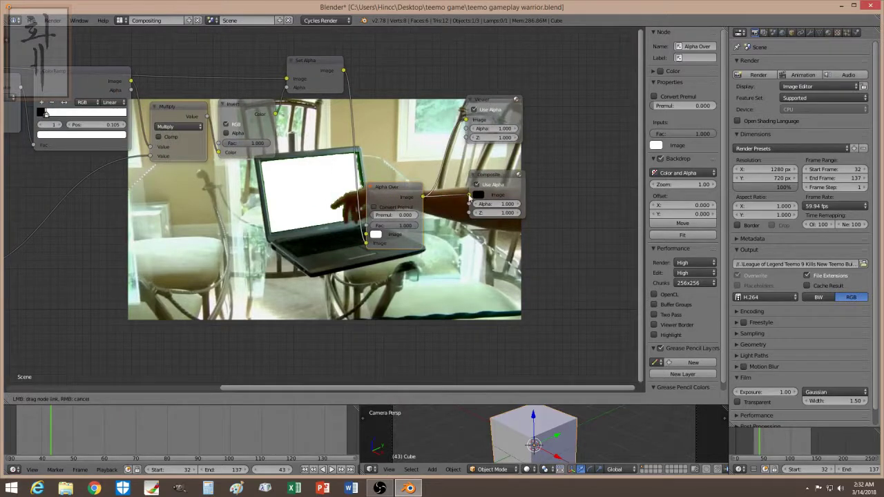
left_click_drag(407, 387, 302, 387)
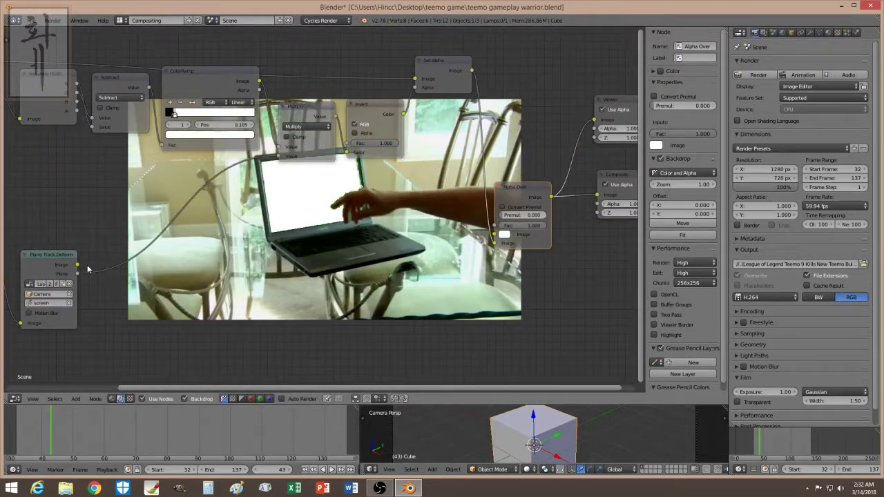
left_click_drag(77, 264, 494, 235)
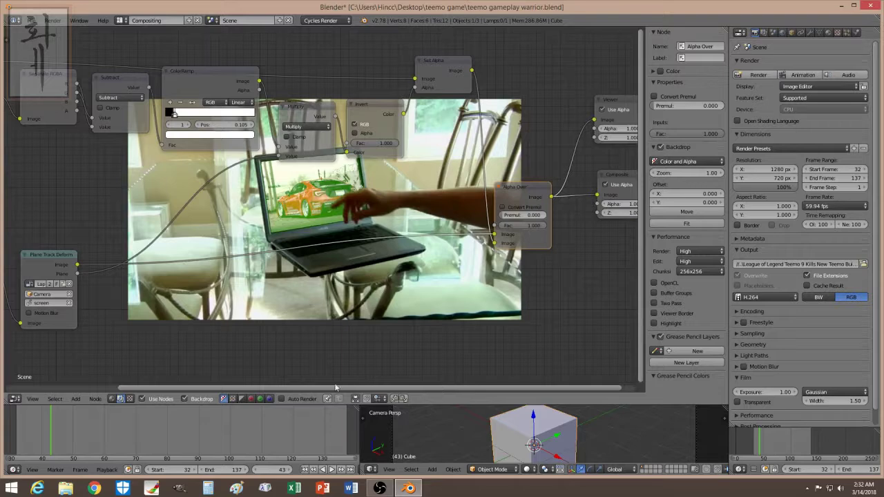
left_click_drag(335, 388, 397, 374)
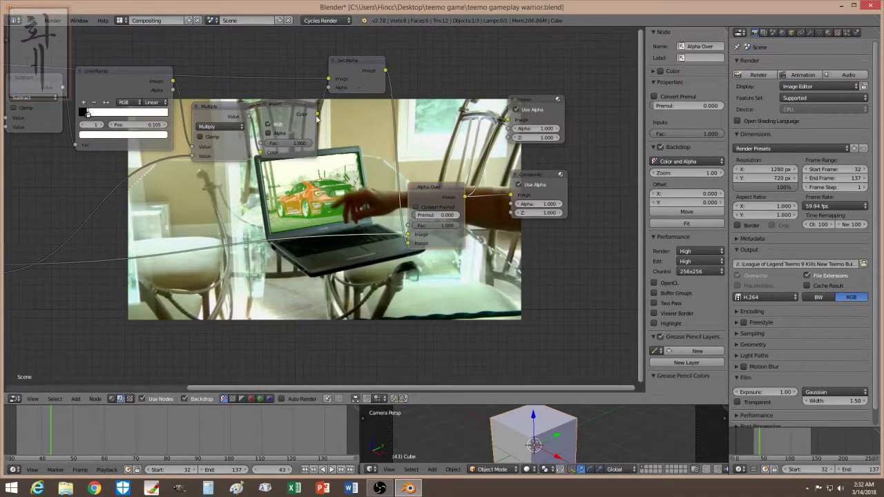
- Tidy the Set Alpha, Invert, Alpha Over, Multiply and ColorRamp nodes into a cleaner layout
left_click_drag(360, 63, 372, 76)
left_click_drag(330, 153, 329, 163)
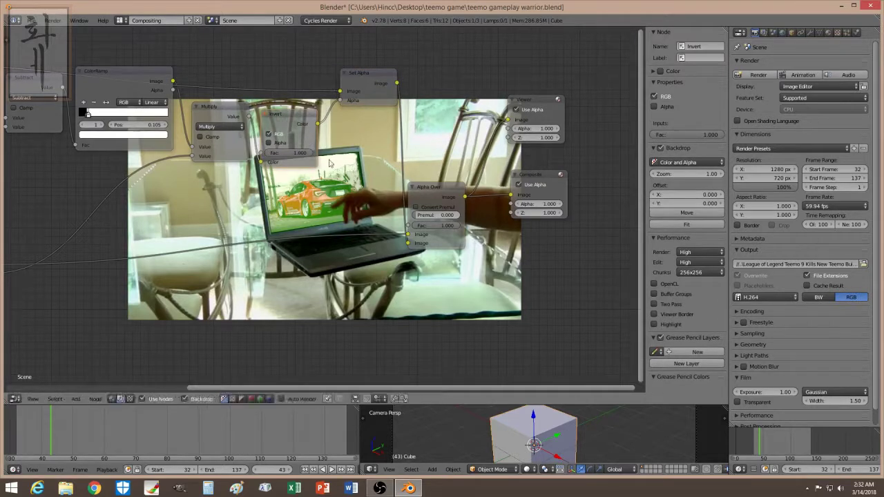
left_click_drag(430, 204, 446, 206)
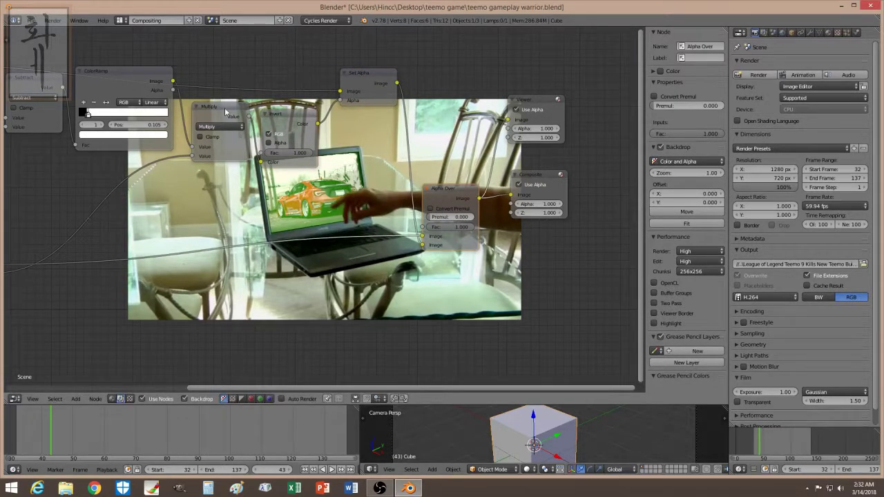
left_click_drag(224, 110, 222, 120)
left_click_drag(166, 71, 161, 92)
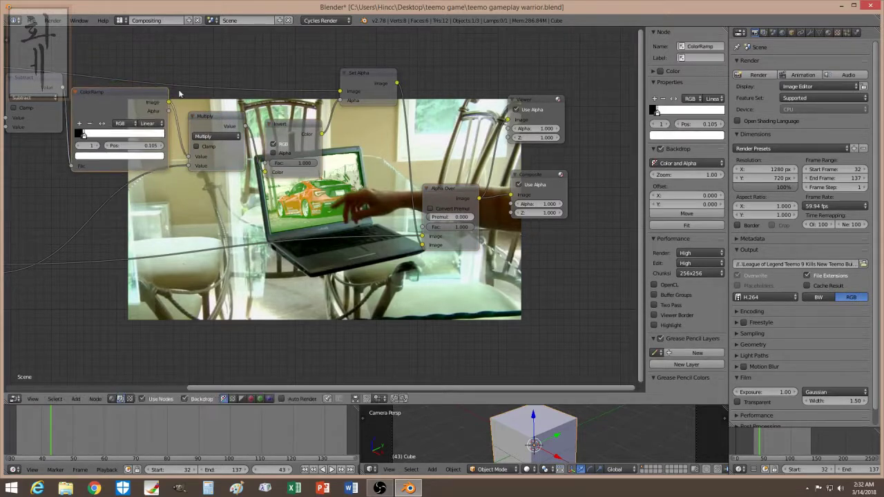
left_click_drag(356, 73, 355, 51)
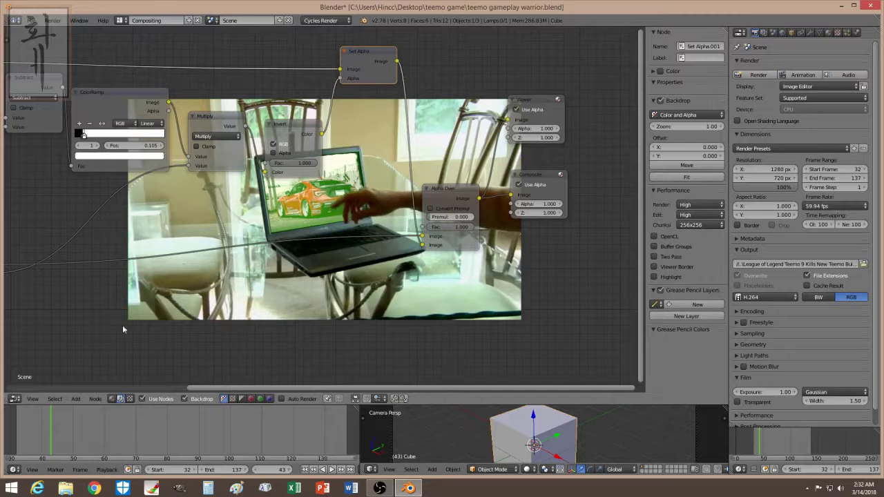
- Scrub the clip forward from frame 43 and back to frame 49 to check the tracked car
left_click_drag(76, 424, 109, 434)
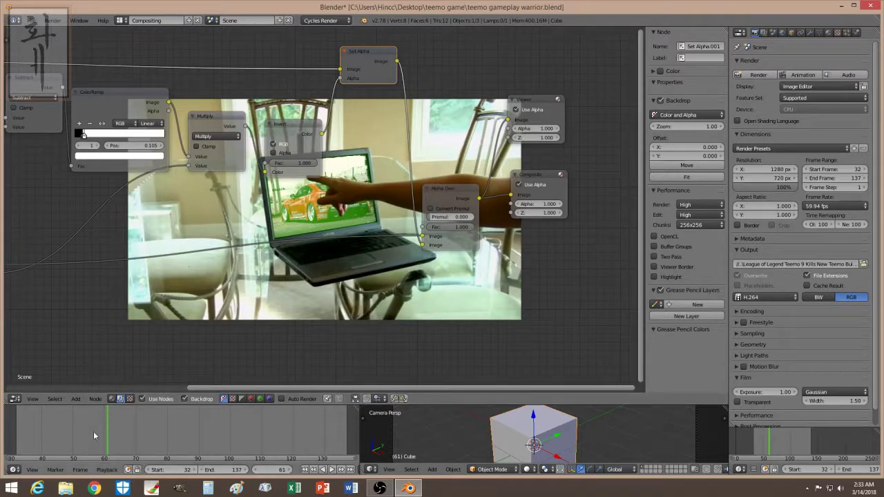
left_click_drag(93, 431, 69, 434)
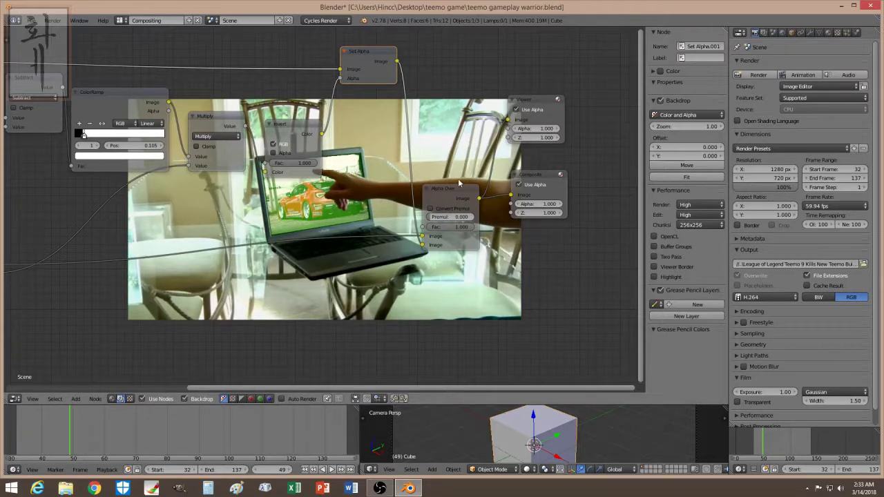
key("shift+a")
key("Escape")
- Add a Hue Correct node clear of the others and dip its saturation curve near green (X≈0.36)
key("shift+a")
mouse_move(178, 316)
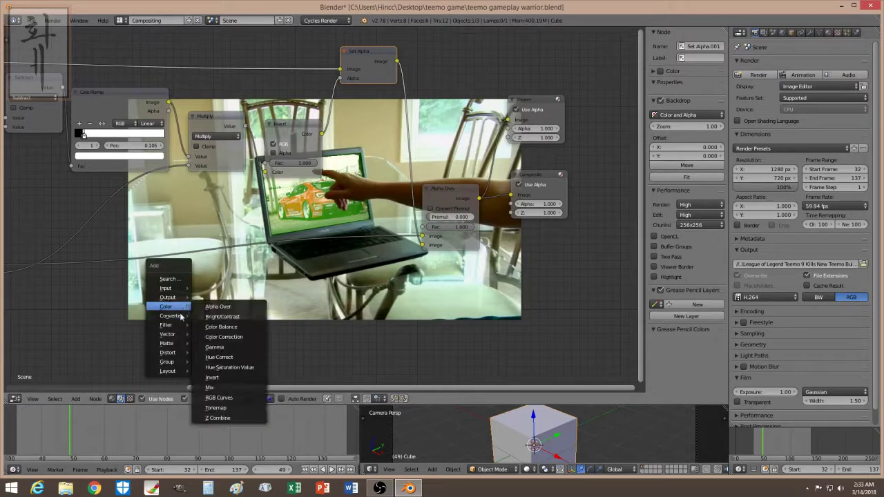
left_click(227, 357)
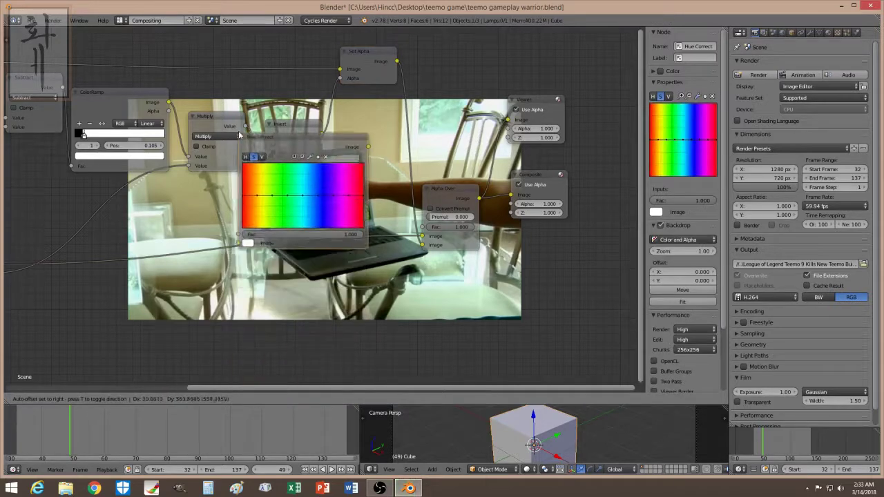
left_click(176, 42)
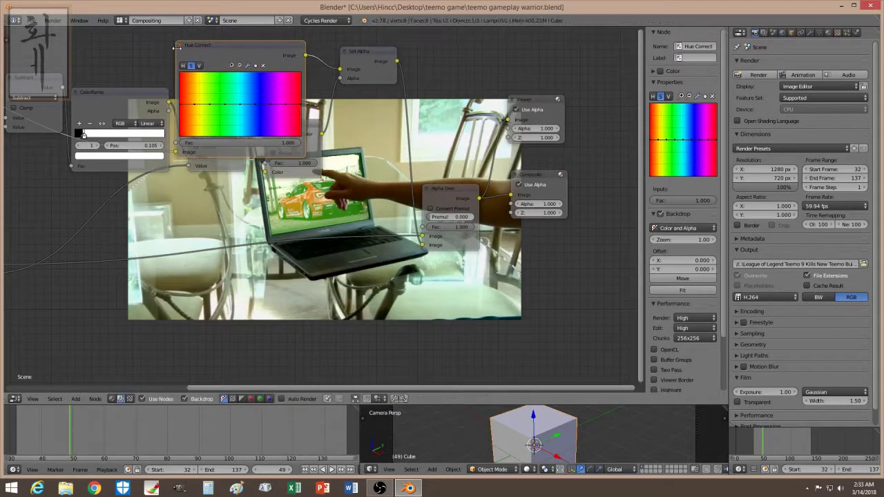
left_click_drag(235, 45, 228, 325)
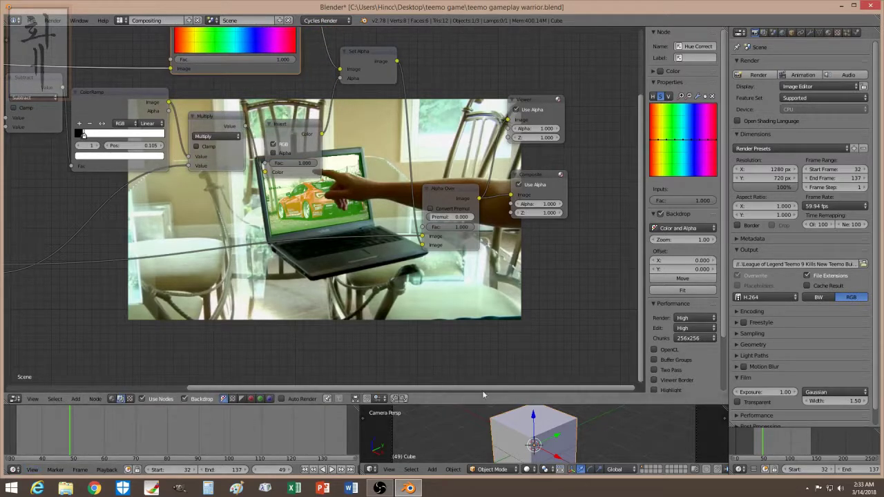
scroll(415, 173, "up", 3, "shift")
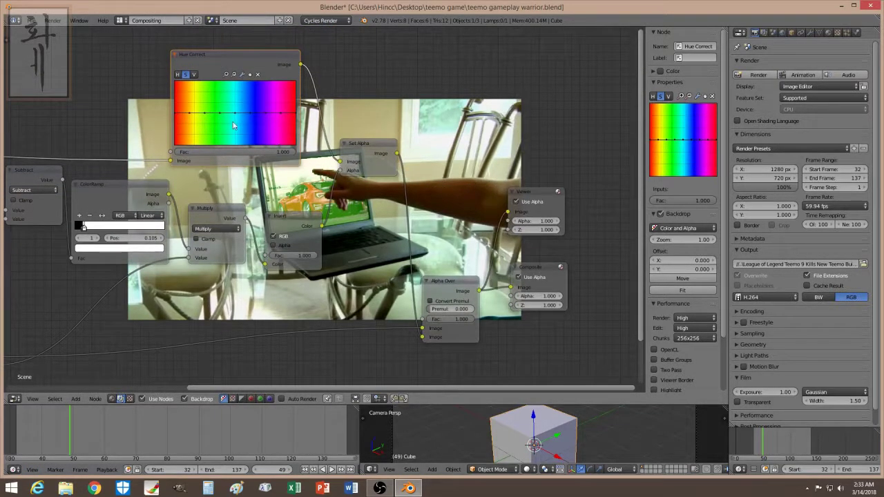
left_click_drag(220, 112, 218, 143)
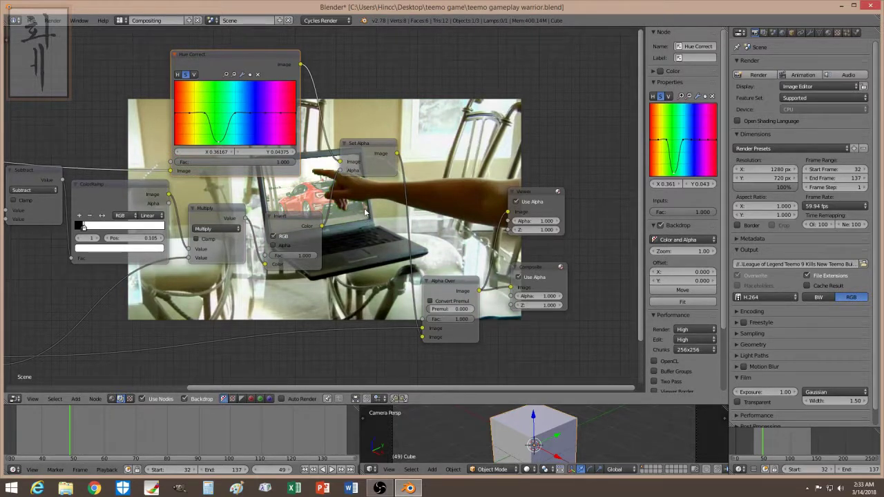
- Lower the green point on Hue Correct's V curve to 0.4125, then rearrange Hue Correct, Invert, Set Alpha
left_click(194, 74)
left_click_drag(221, 113, 220, 118)
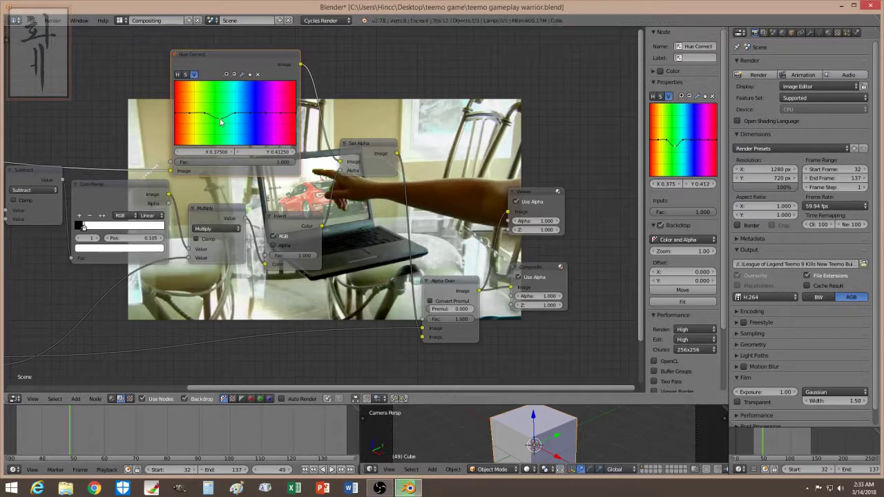
left_click_drag(258, 65, 199, 56)
left_click_drag(290, 216, 286, 273)
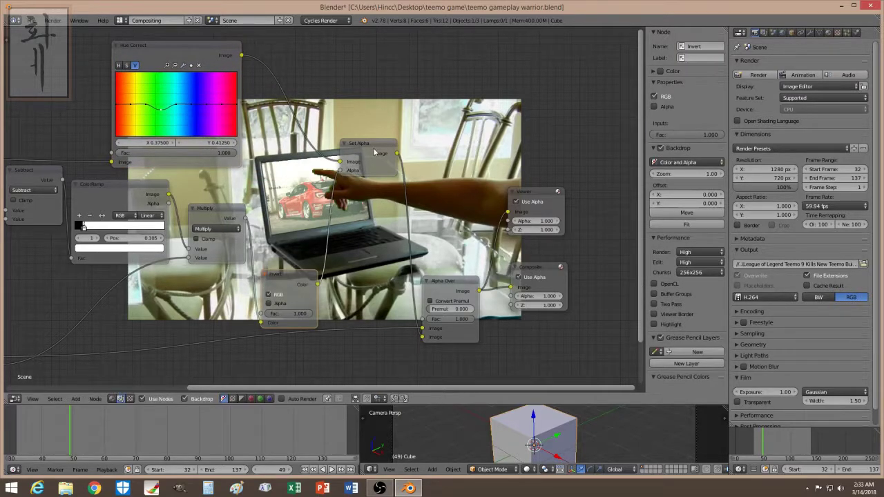
left_click_drag(373, 147, 419, 144)
scroll(349, 205, "down", 1)
scroll(347, 205, "up", 1)
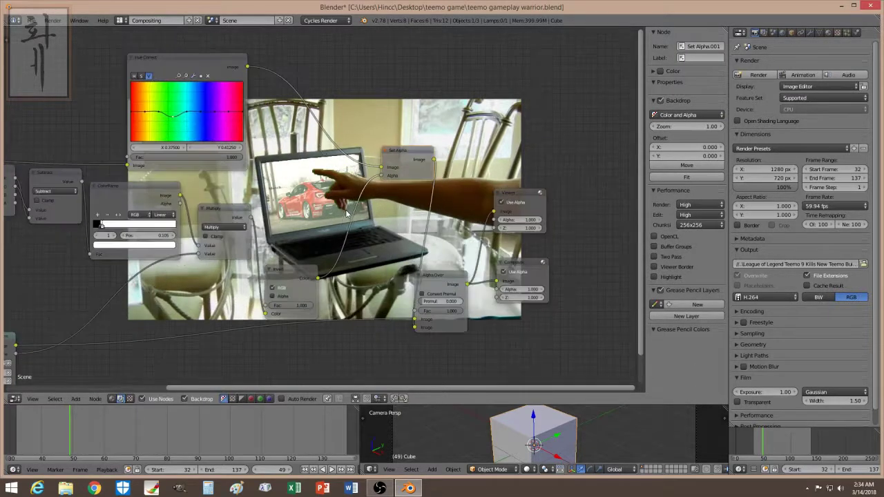
- At frame 55, set the ColorRamp stop to 0.100 and tidy the Hue Correct and Movie Clip nodes
mouse_move(64, 430)
left_mouse_down()
mouse_move(90, 436)
mouse_move(60, 440)
mouse_move(72, 440)
left_mouse_up()
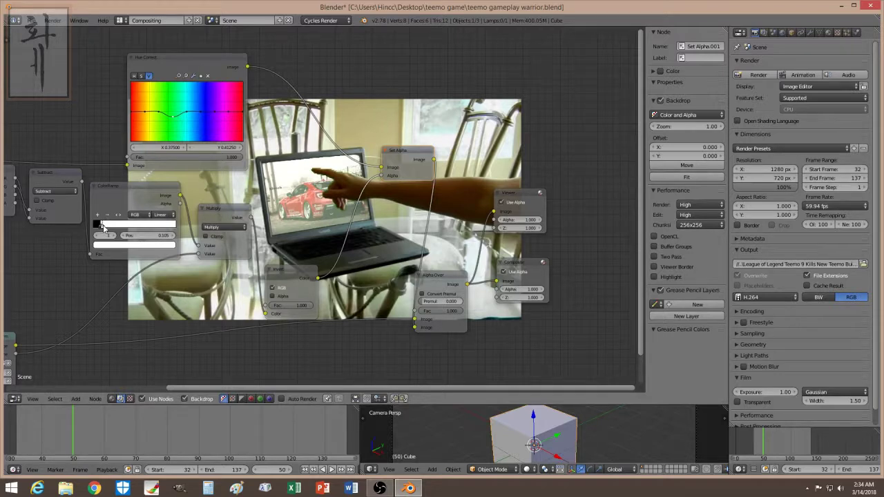
left_click_drag(102, 228, 101, 229)
scroll(332, 241, "down", 5)
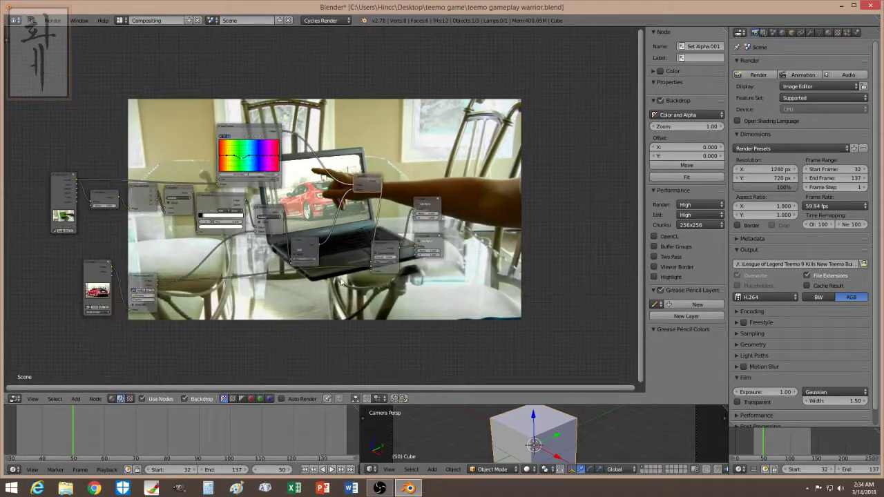
left_click_drag(228, 129, 221, 104)
left_click_drag(62, 178, 57, 173)
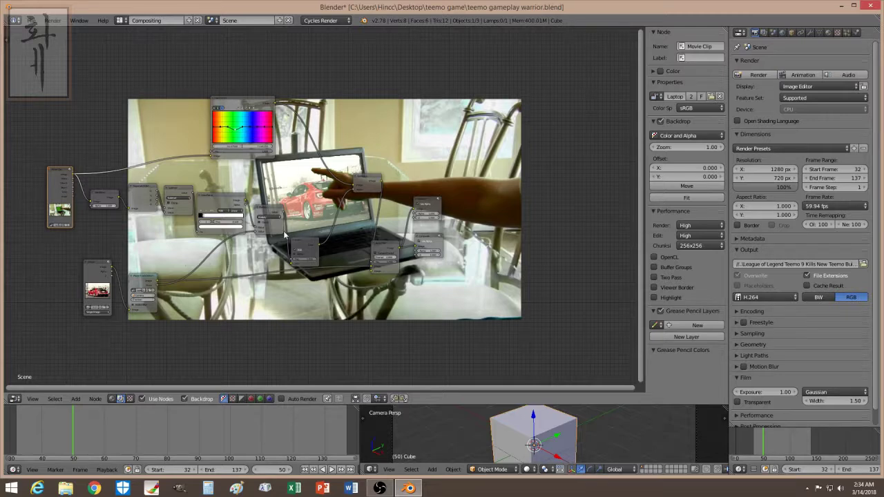
- Drop a Color Balance node onto the existing link and tint its Lift toward a warm yellow-green
key("shift+a")
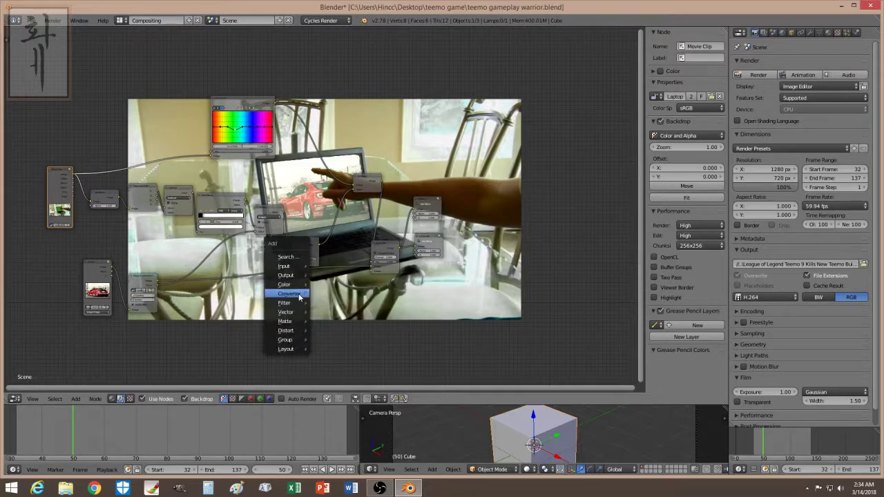
mouse_move(299, 284)
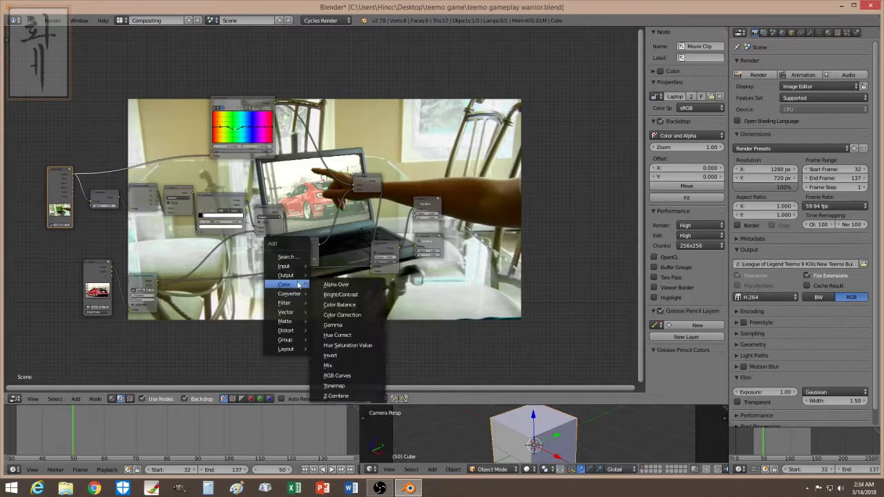
left_click(339, 305)
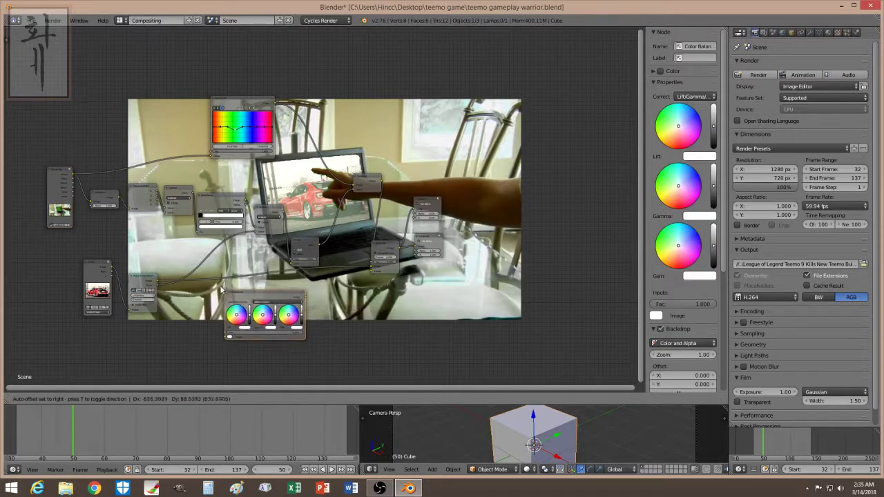
left_click(208, 269)
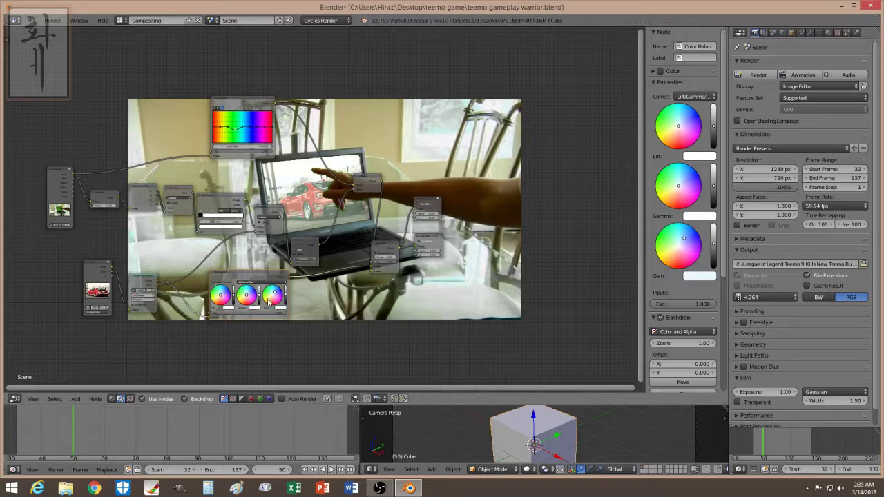
left_click(218, 301)
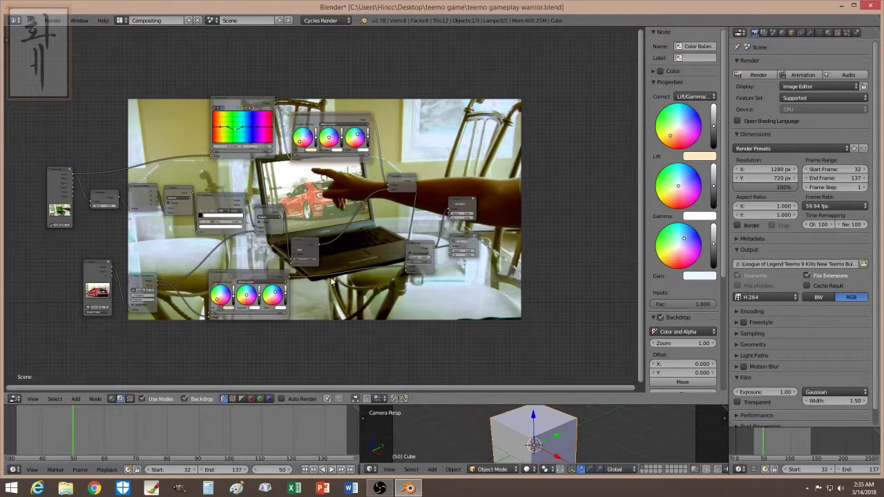
- Add a Filter node and place it onto a link in the compositing chain
key("shift+a")
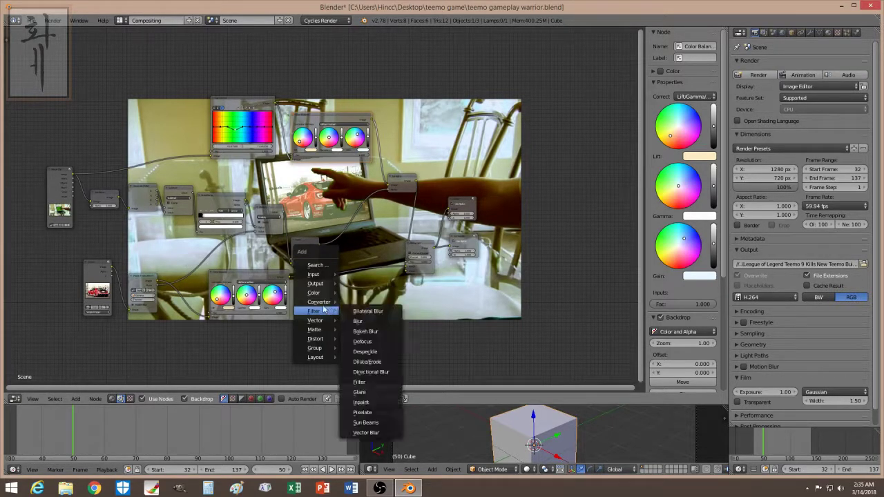
mouse_move(323, 293)
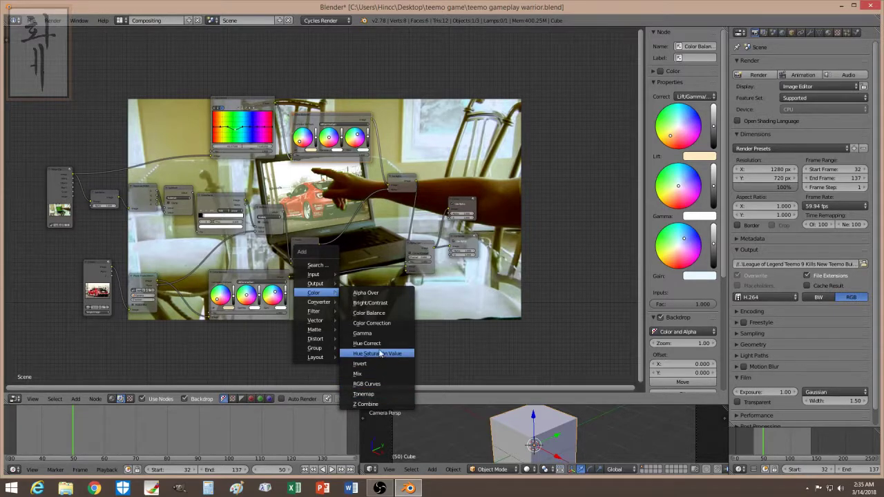
mouse_move(322, 310)
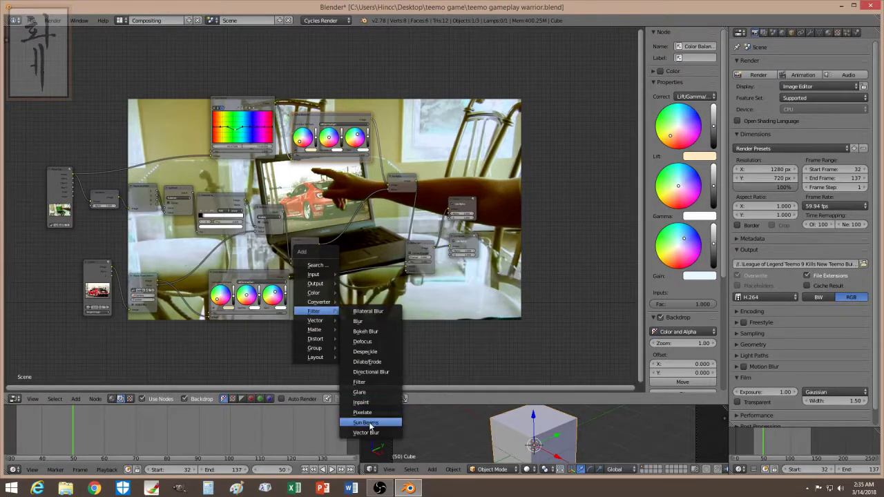
left_click(359, 382)
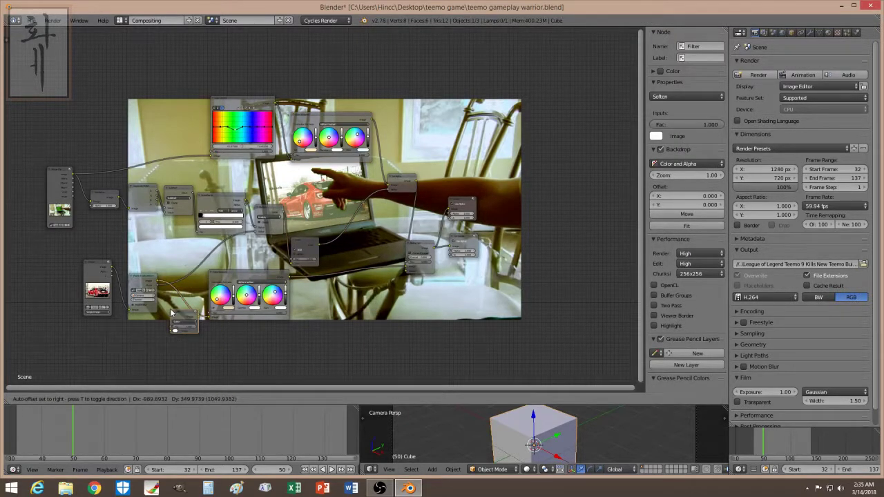
left_click(343, 281)
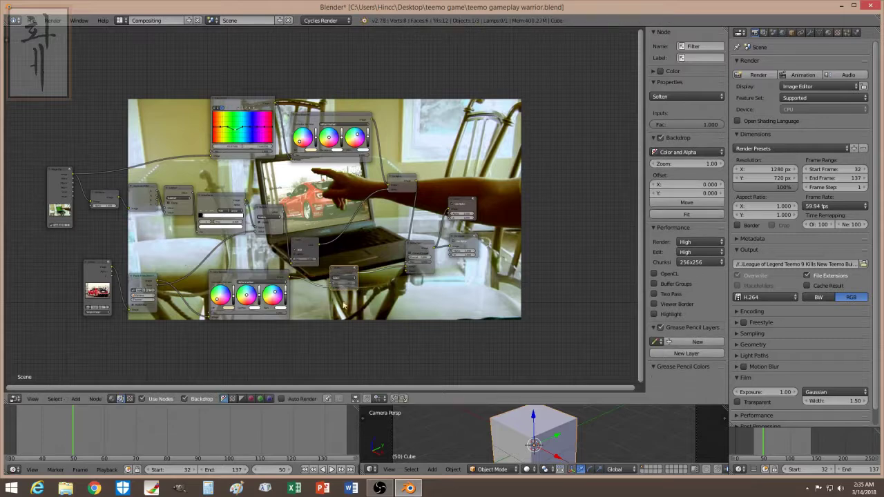
- Set the filter type to Sharpen with a factor of 0.200
scroll(346, 287, "up", 2)
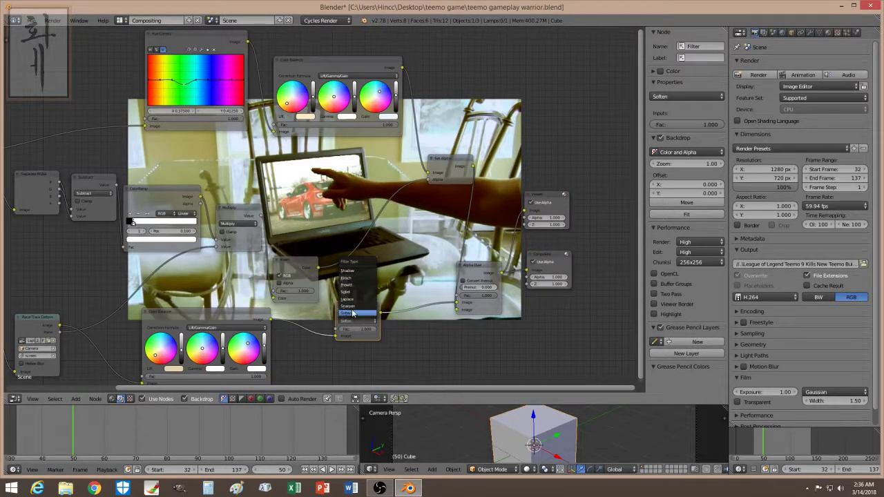
left_click(352, 313)
left_click(353, 330)
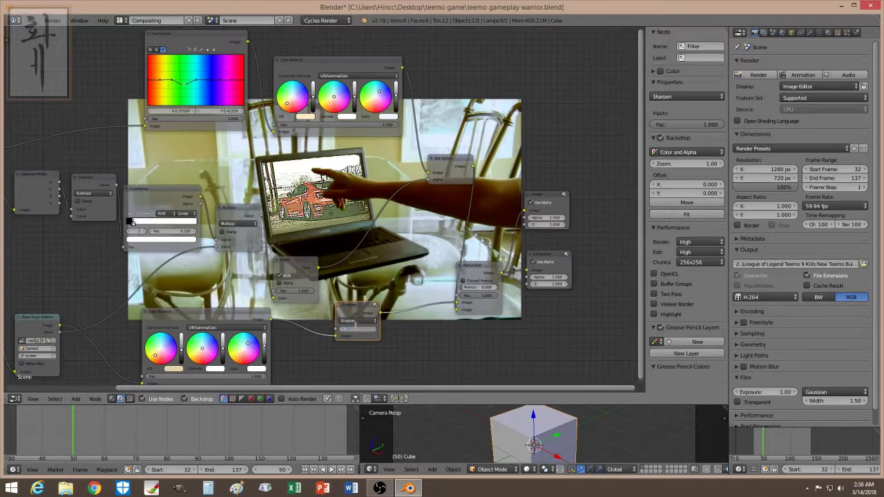
type("0.5")
key("Return")
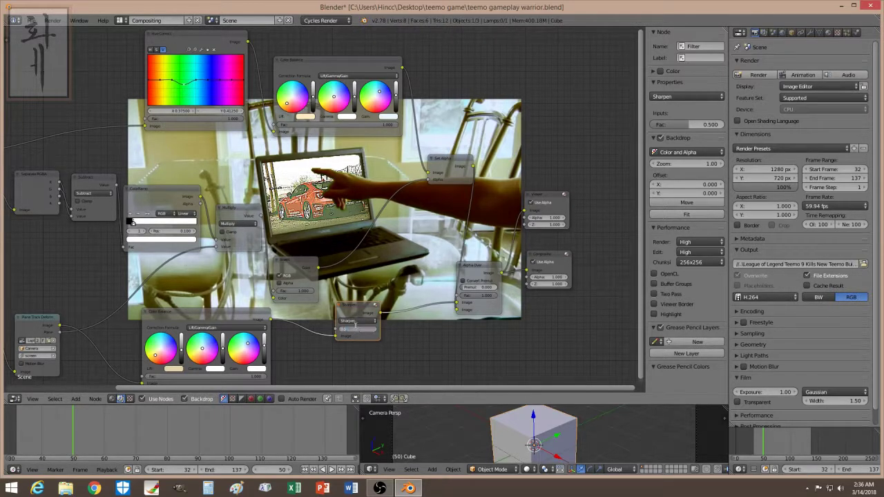
type("0.2")
key("Return")
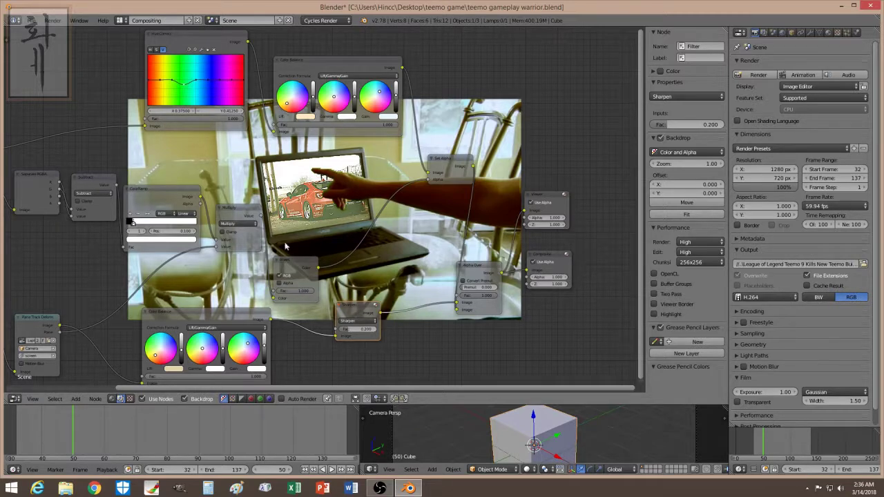
key("shift+a")
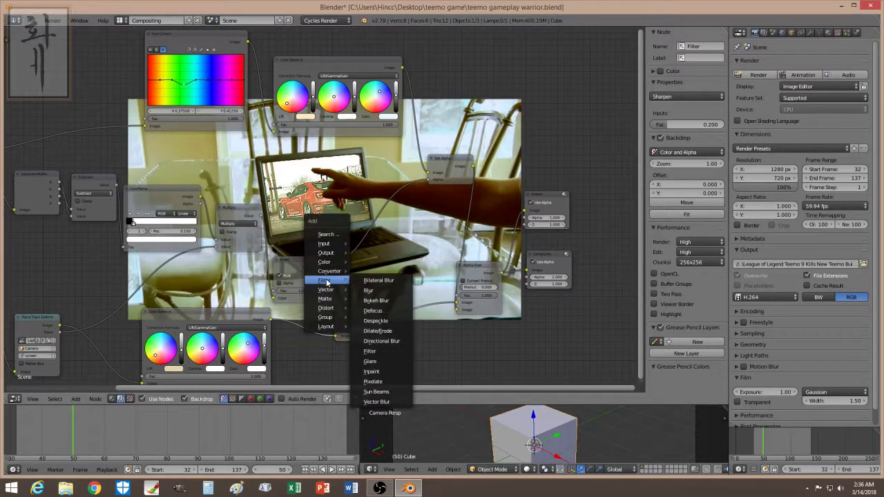
- Insert a Soften filter between Sharpen and Alpha Over with a factor of 0.018
left_click(373, 351)
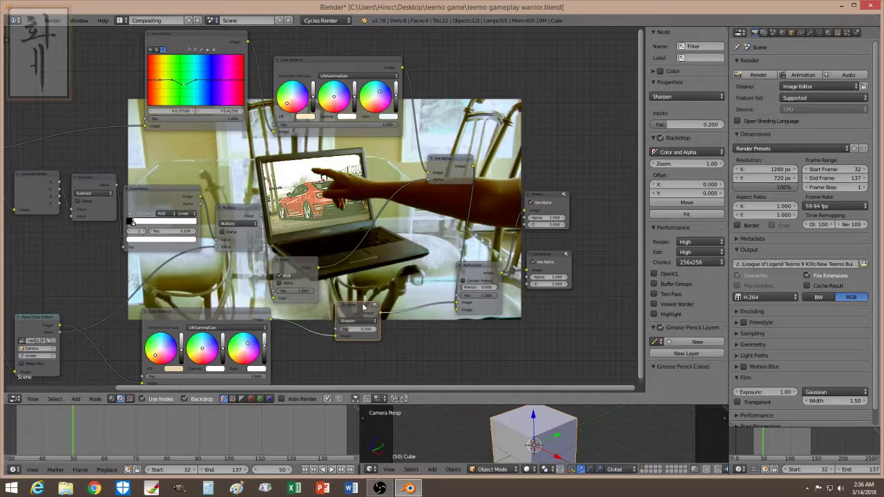
left_click(428, 321)
left_click(409, 318)
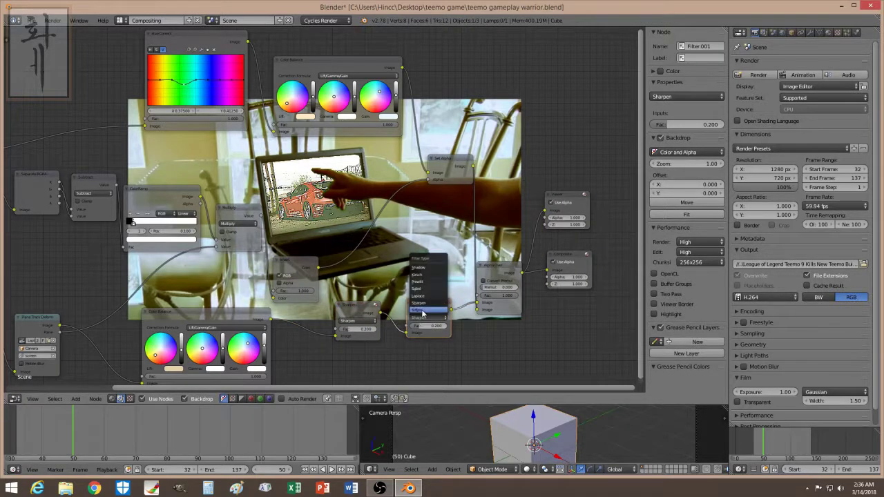
left_click(419, 310)
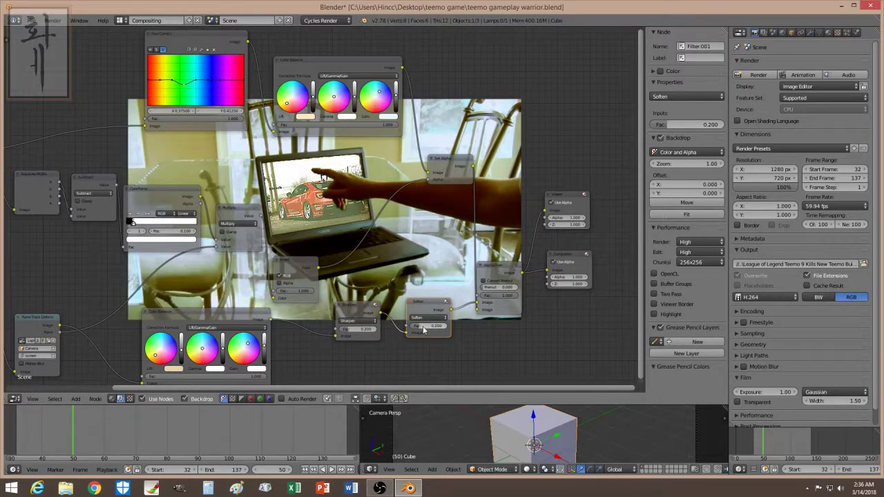
left_click_drag(426, 329, 413, 329)
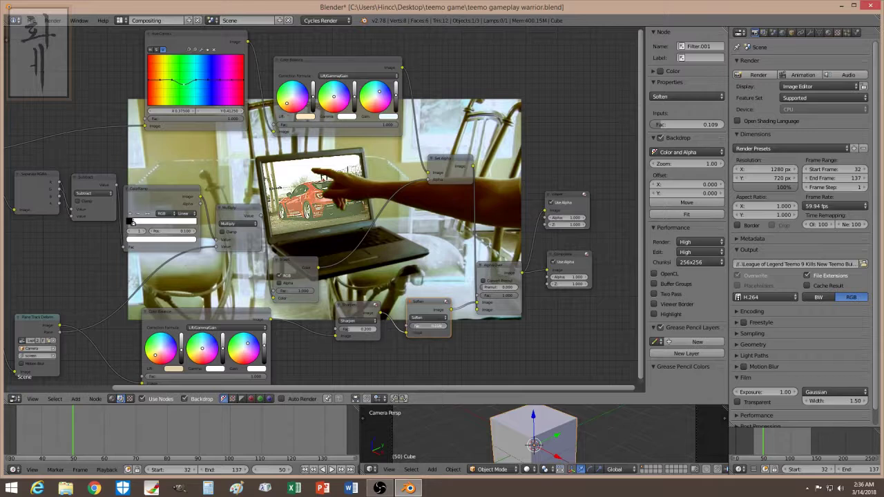
left_click(414, 326)
- Reposition the ColorRamp node near the Subtract math node to tidy the tree
scroll(297, 384, "down", 4)
scroll(288, 381, "up", 5)
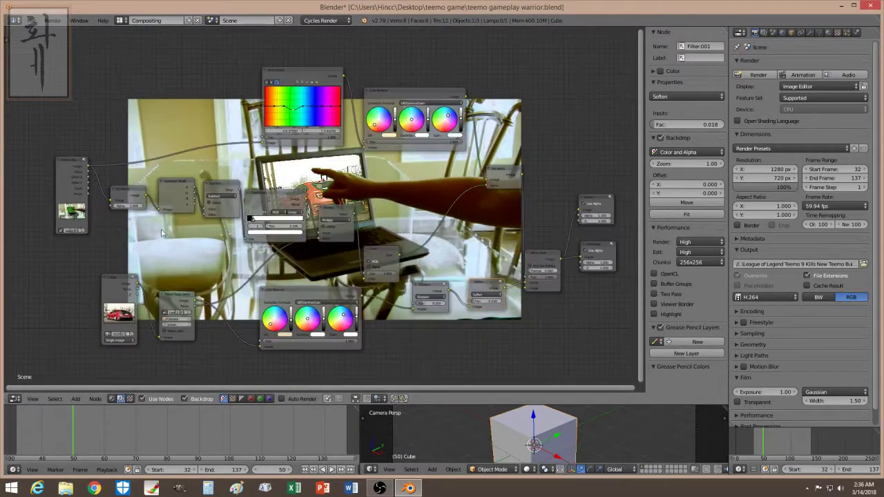
scroll(135, 389, "up", 2, "ctrl")
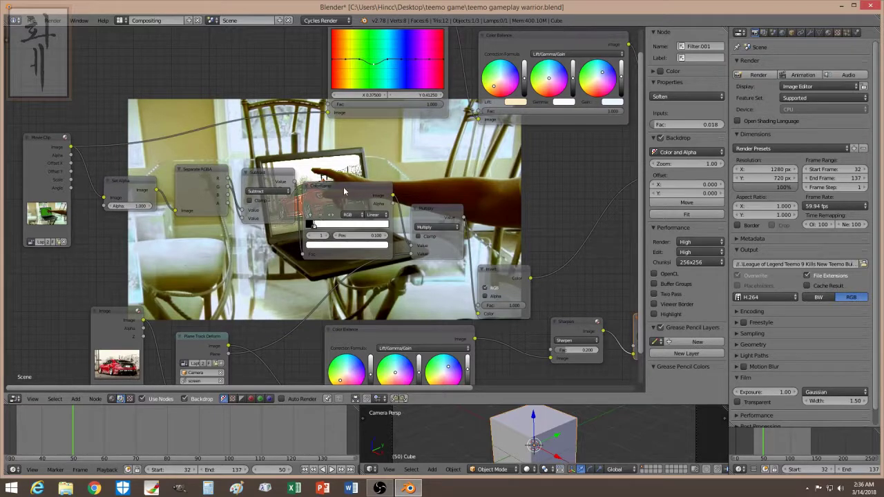
left_click_drag(344, 191, 353, 146)
left_click(272, 176)
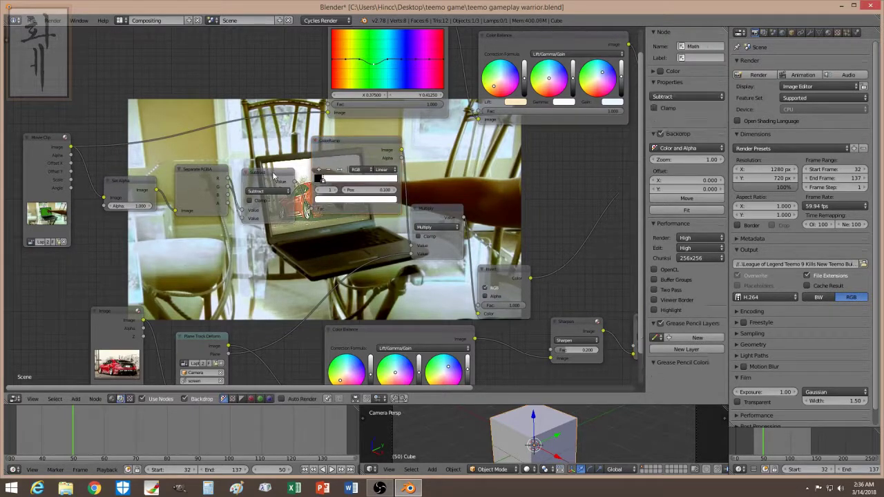
left_click_drag(324, 210, 320, 201)
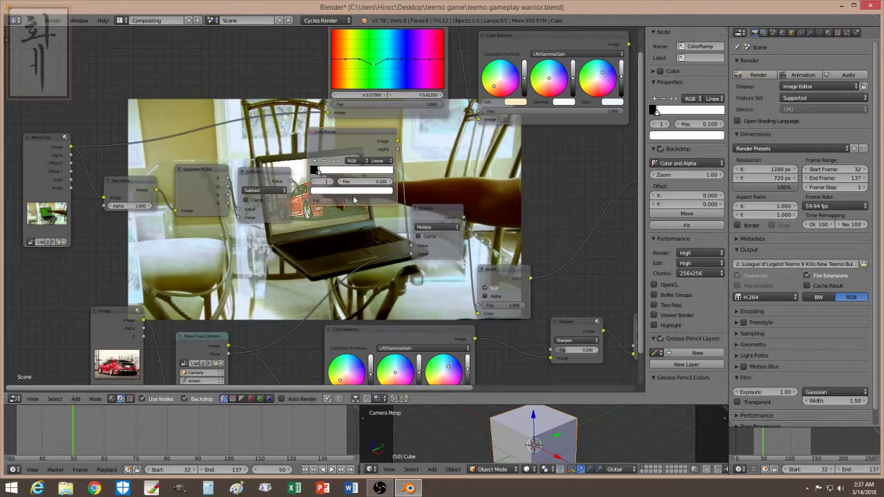
- Select the Plane Track Deform node and pan to show the Viewer and Composite nodes
left_click(198, 339)
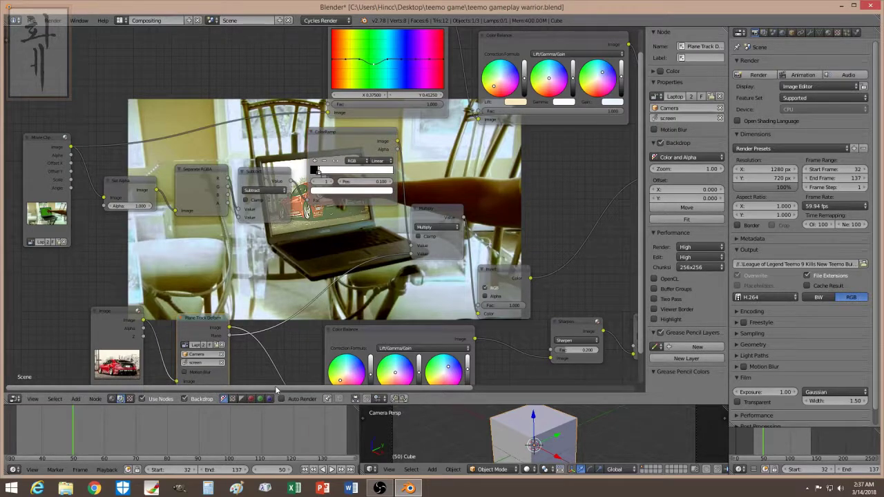
left_click_drag(276, 390, 358, 391)
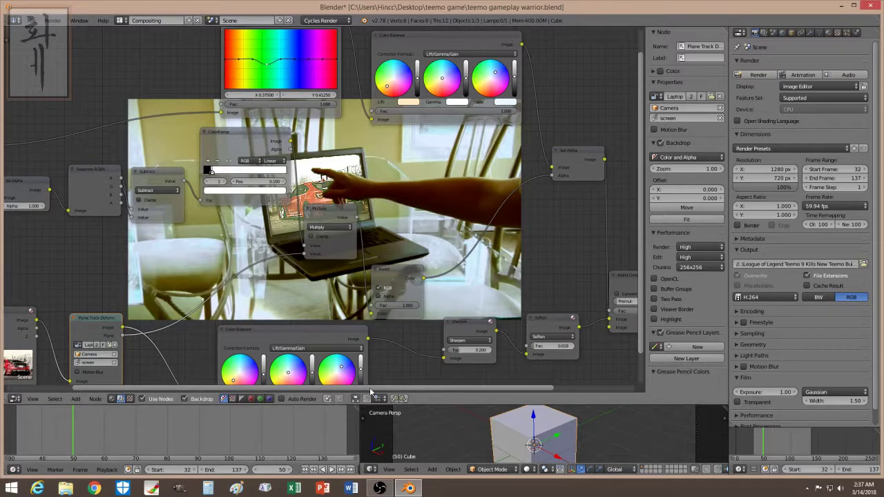
left_click_drag(372, 388, 454, 388)
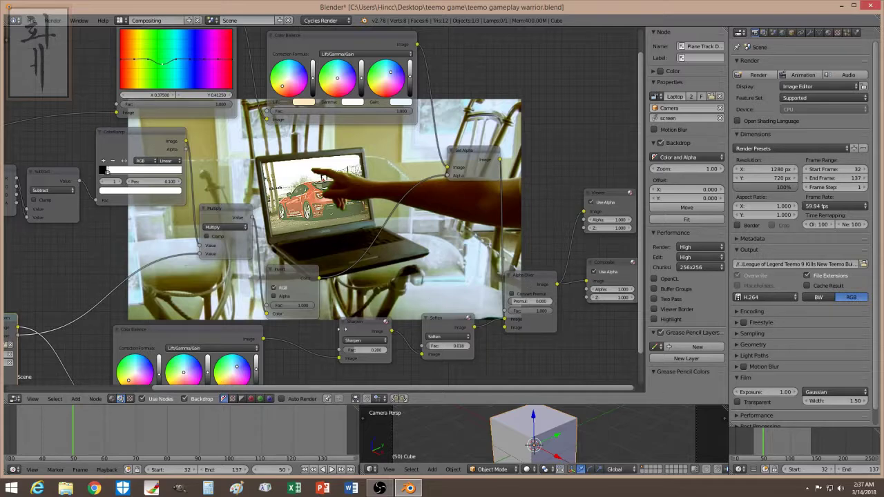
- Change the render frame rate in Dimensions from 59.94 to 29.97 fps
scroll(359, 383, "right", 5, "ctrl")
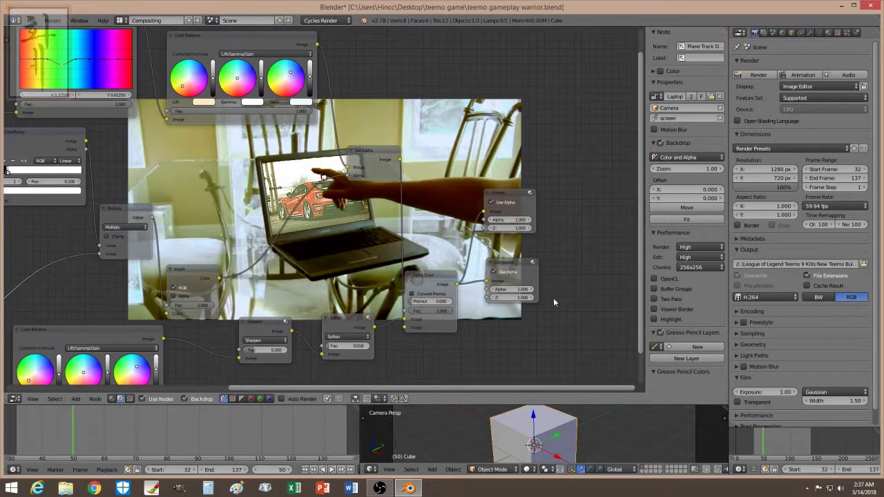
scroll(822, 200, "down", 1)
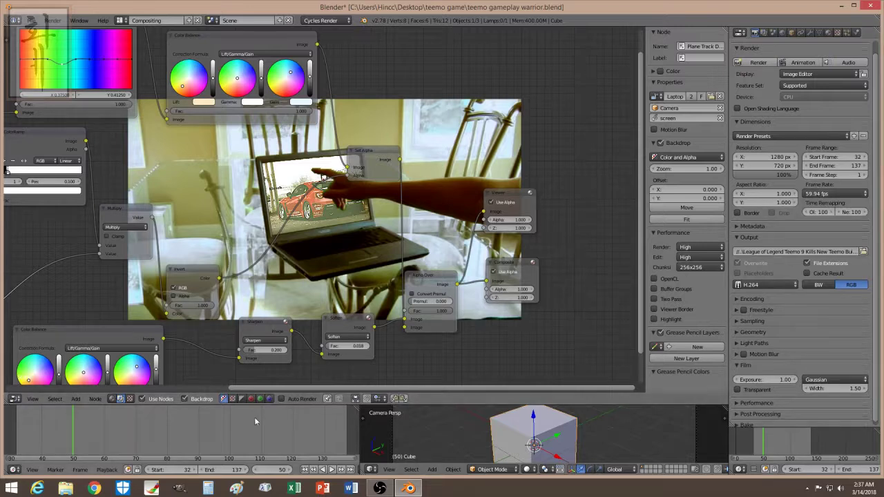
left_click(817, 195)
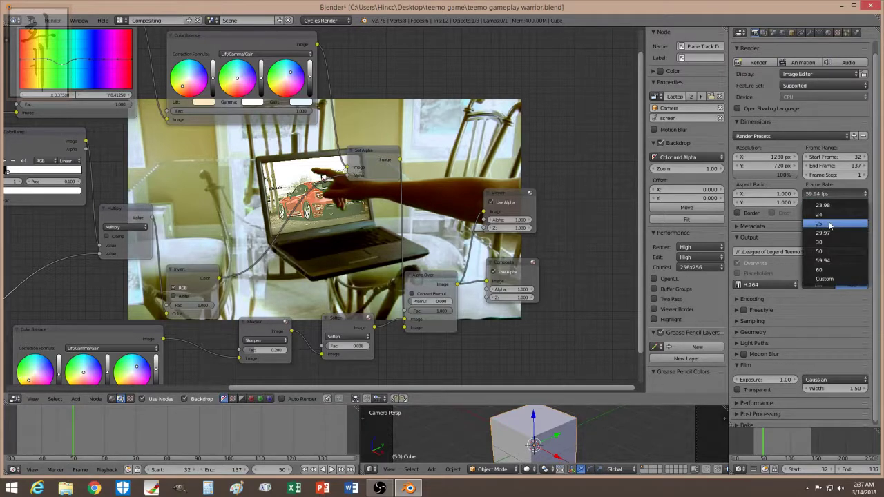
left_click(828, 234)
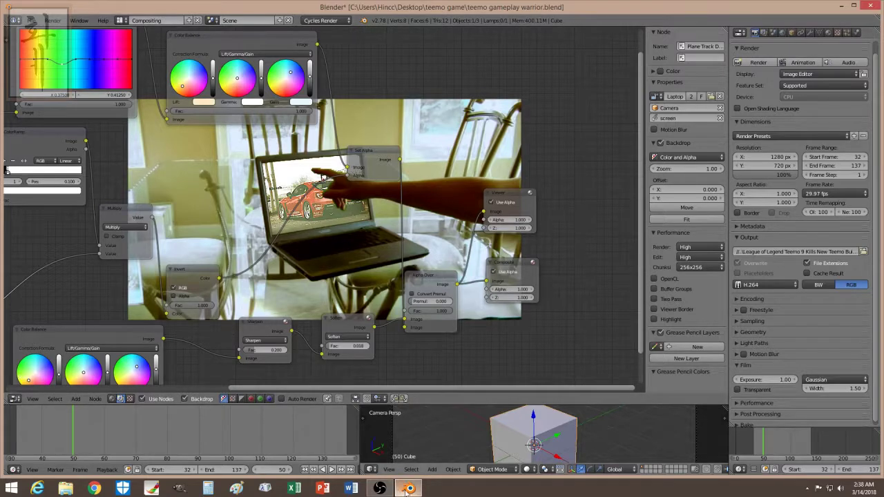
- Check the Laptop Greenscreen video's details in folder 1 (854×480, 29 fps), then return to Blender
left_click(852, 7)
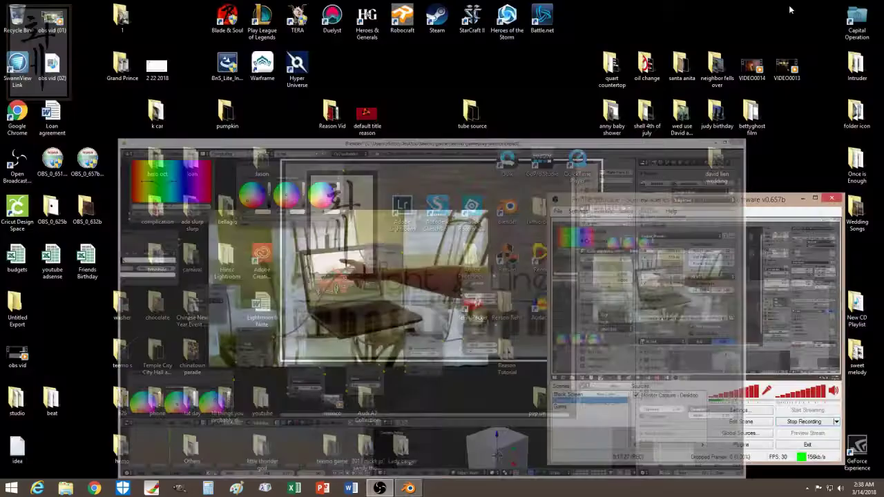
left_click(66, 488)
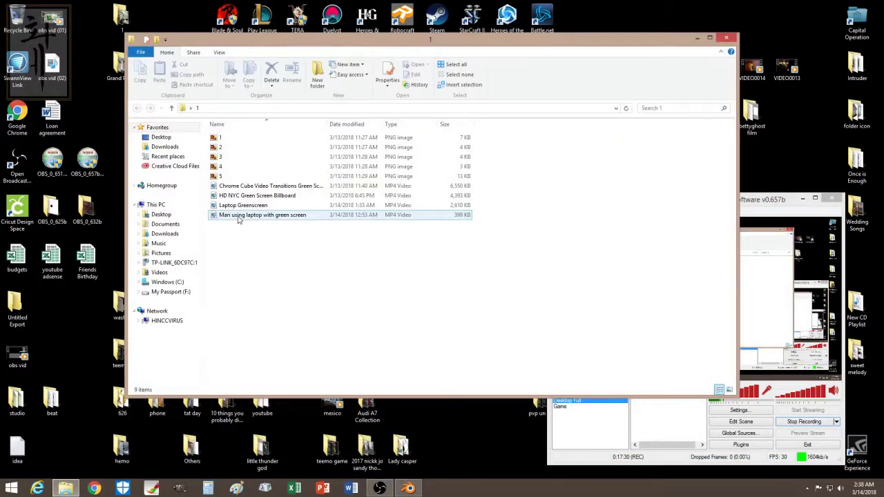
right_click(238, 209)
left_click(259, 353)
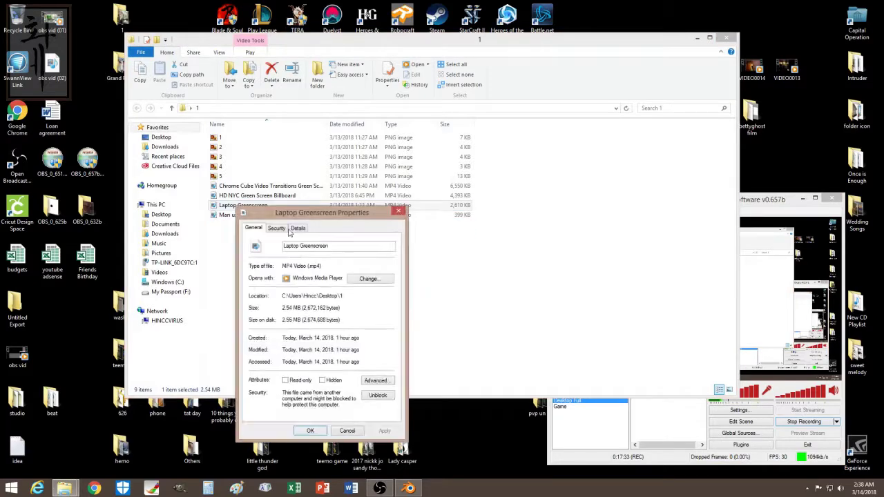
left_click(297, 228)
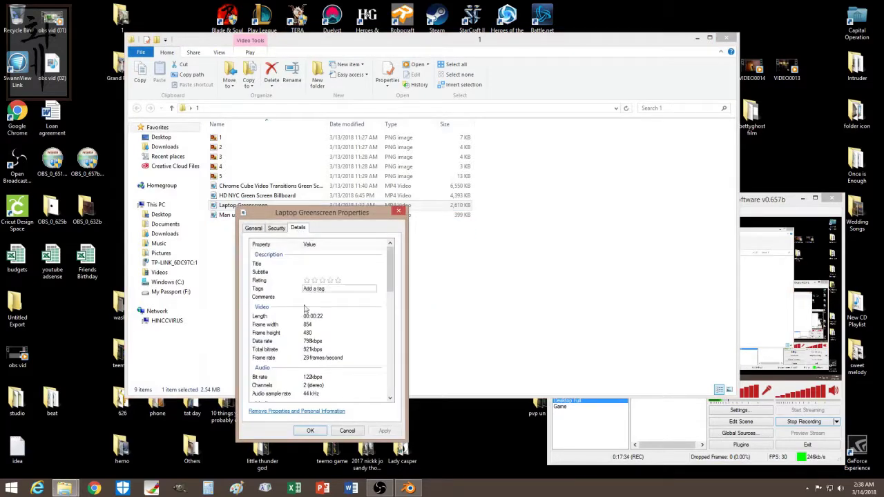
left_click(398, 210)
left_click(408, 488)
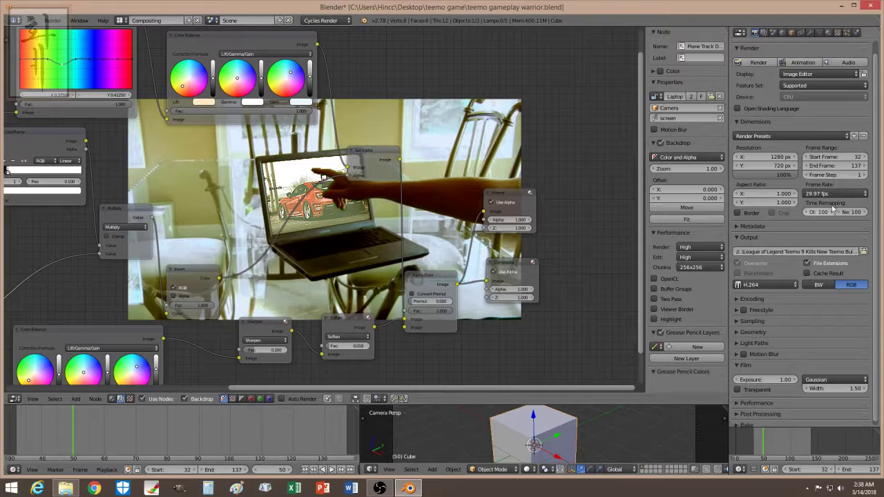
- Set the render output file name to 'sample laptop' on the Desktop
left_click(864, 251)
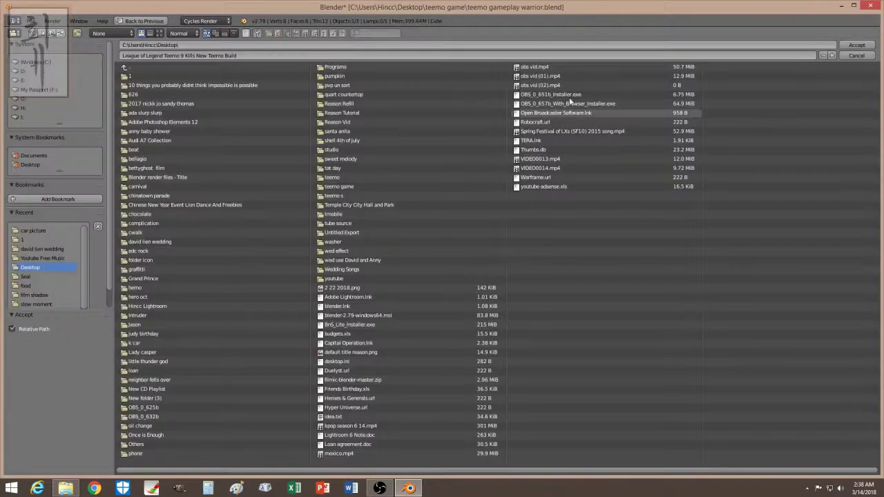
type("Teem")
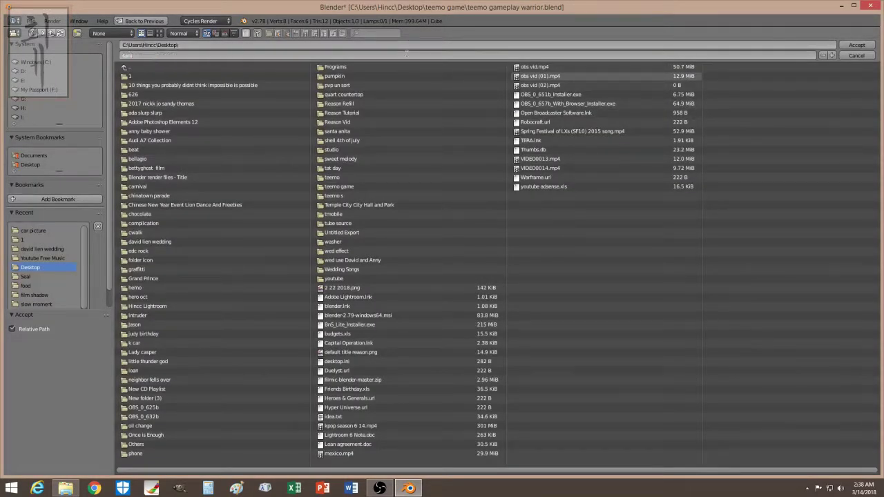
key("Return")
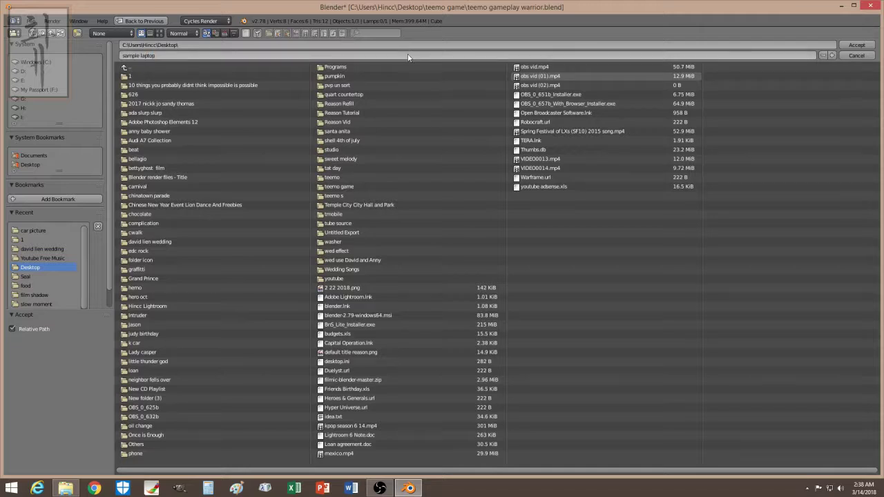
left_click(857, 44)
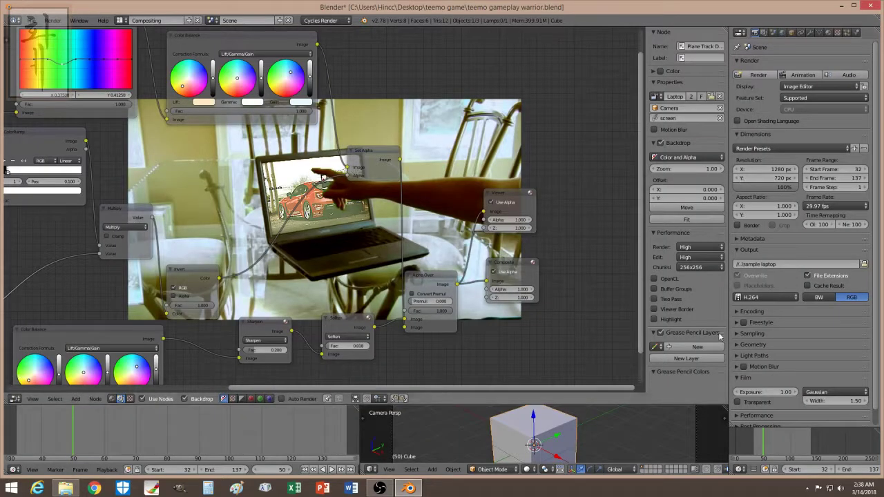
- Expand the Encoding panel to check the MPEG-4 H.264 output settings
scroll(797, 321, "down", 1)
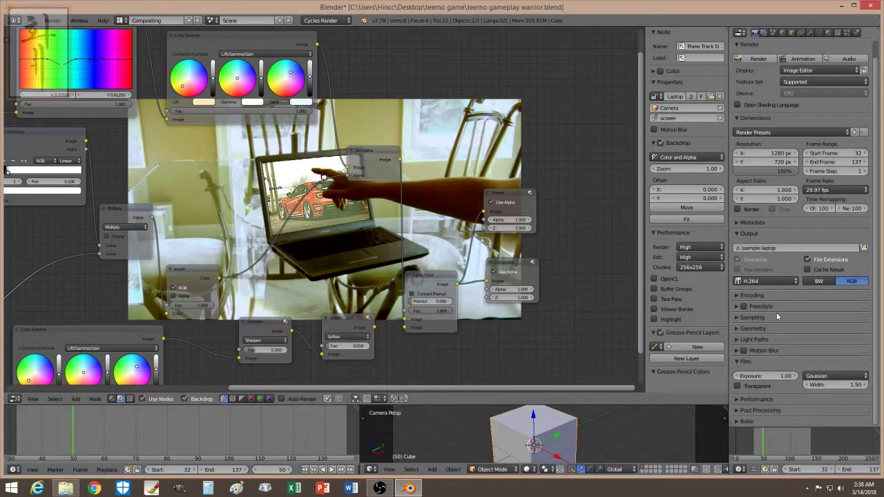
left_click(753, 297)
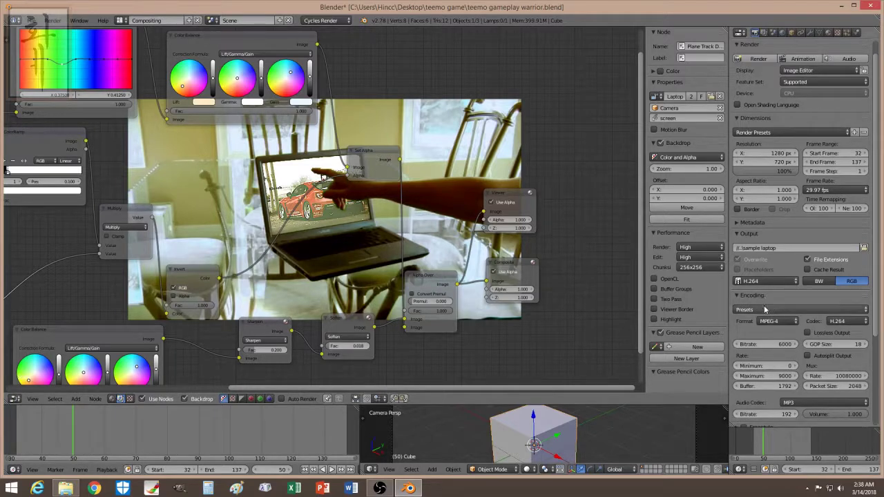
scroll(765, 314, "up", 1)
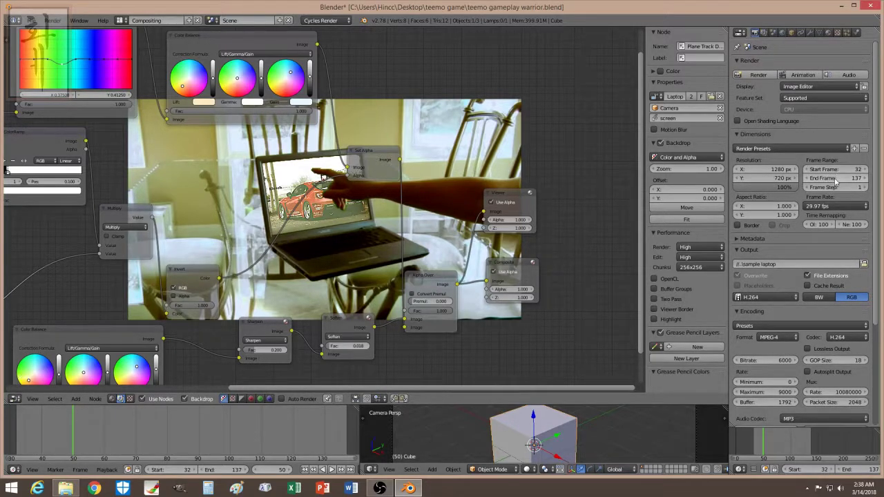
- Preview the composite at frames 34 and 42, then render the full animation
left_click(24, 440)
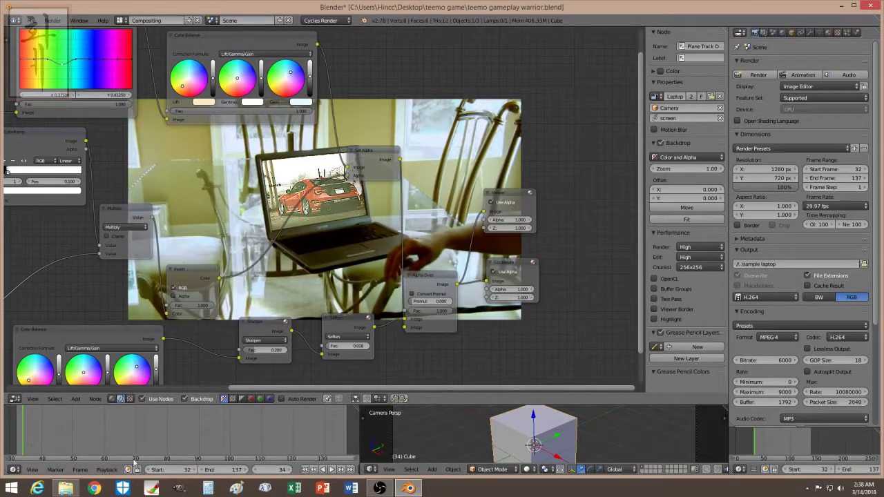
left_click(49, 434)
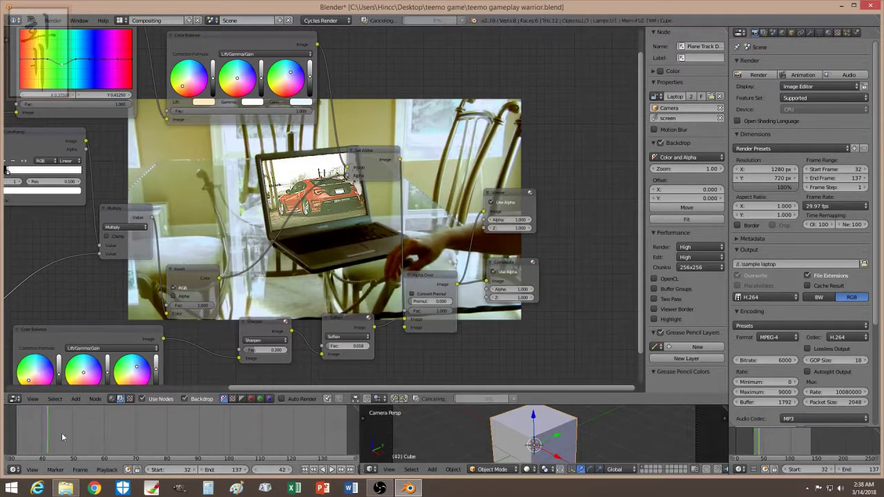
left_click_drag(62, 433, 46, 423)
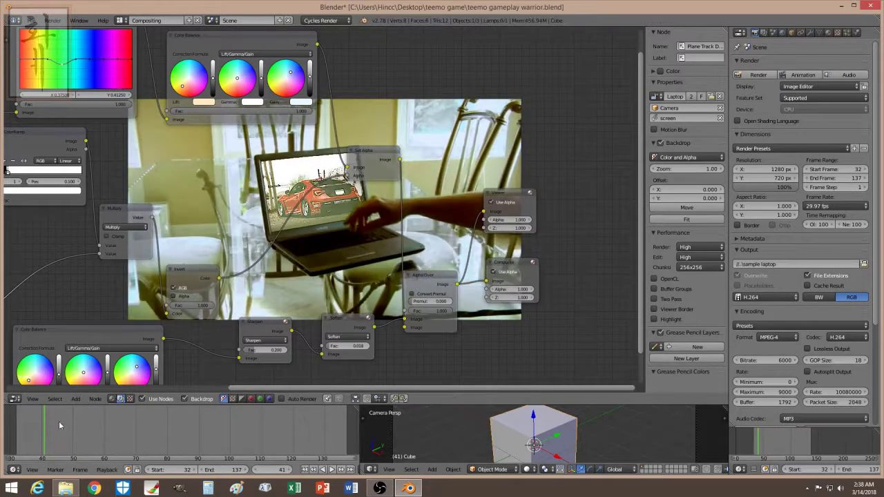
left_click(801, 75)
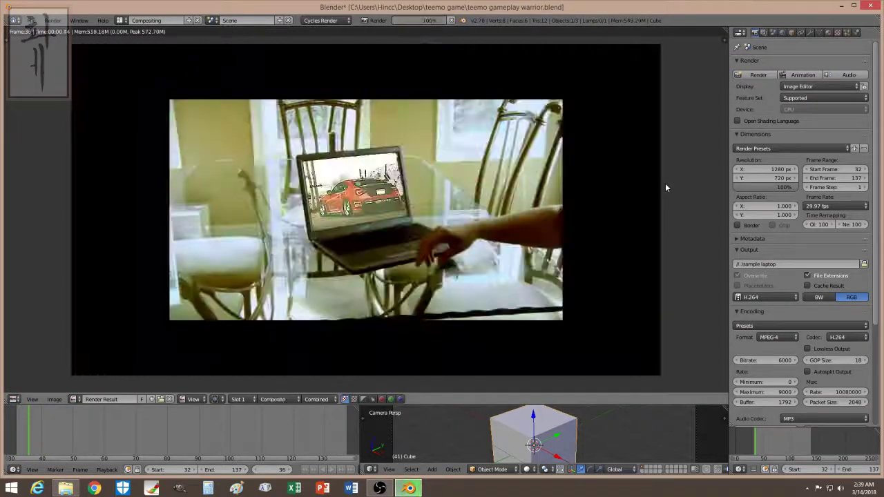